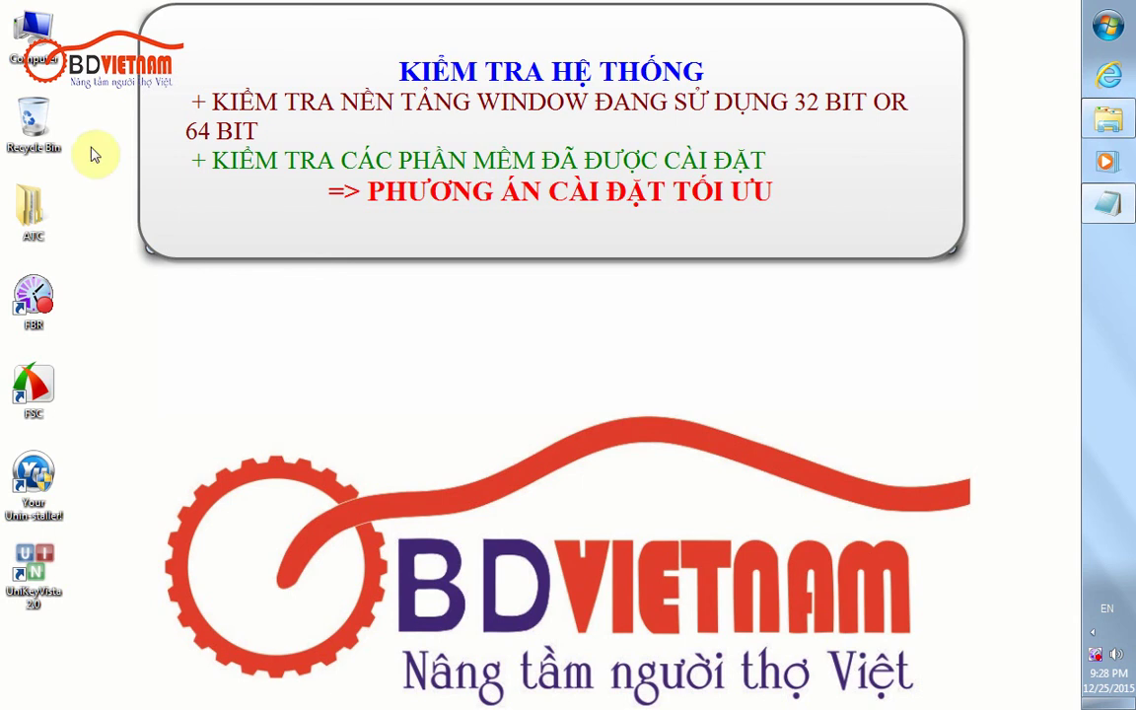
Check in the computer's system properties whether Windows is 32-bit or 64-bit, closing the properties window when done
{"action": "right_click", "coordinate": [39, 35]}
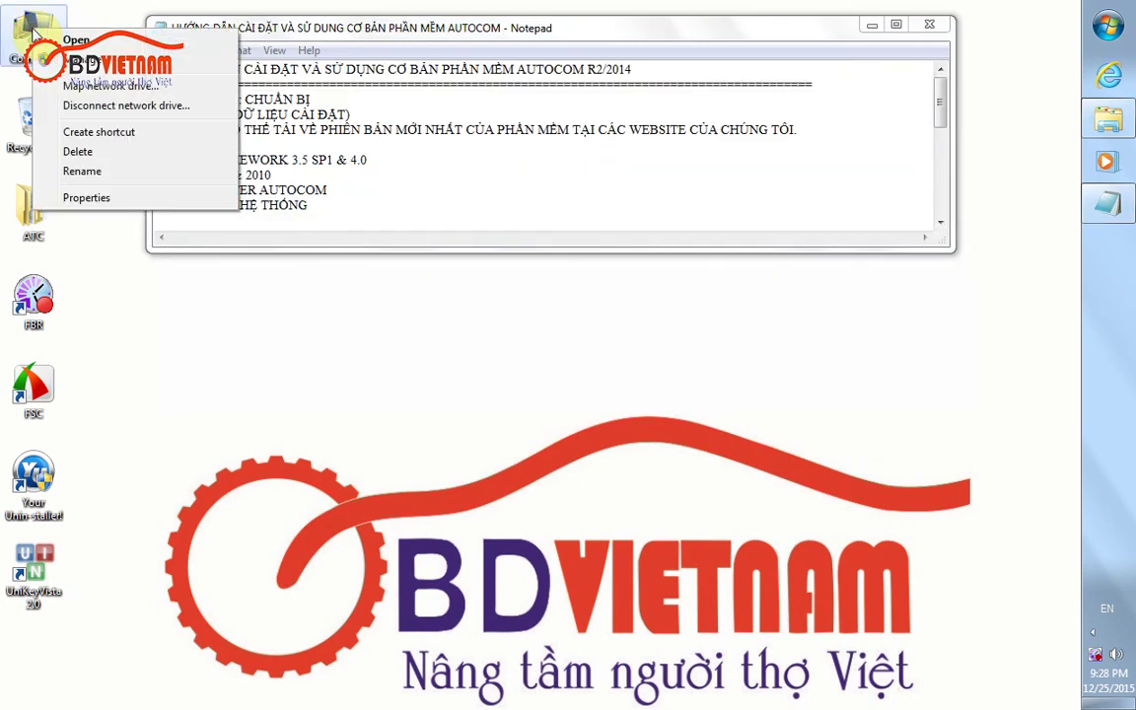
{"action": "left_click", "coordinate": [85, 199]}
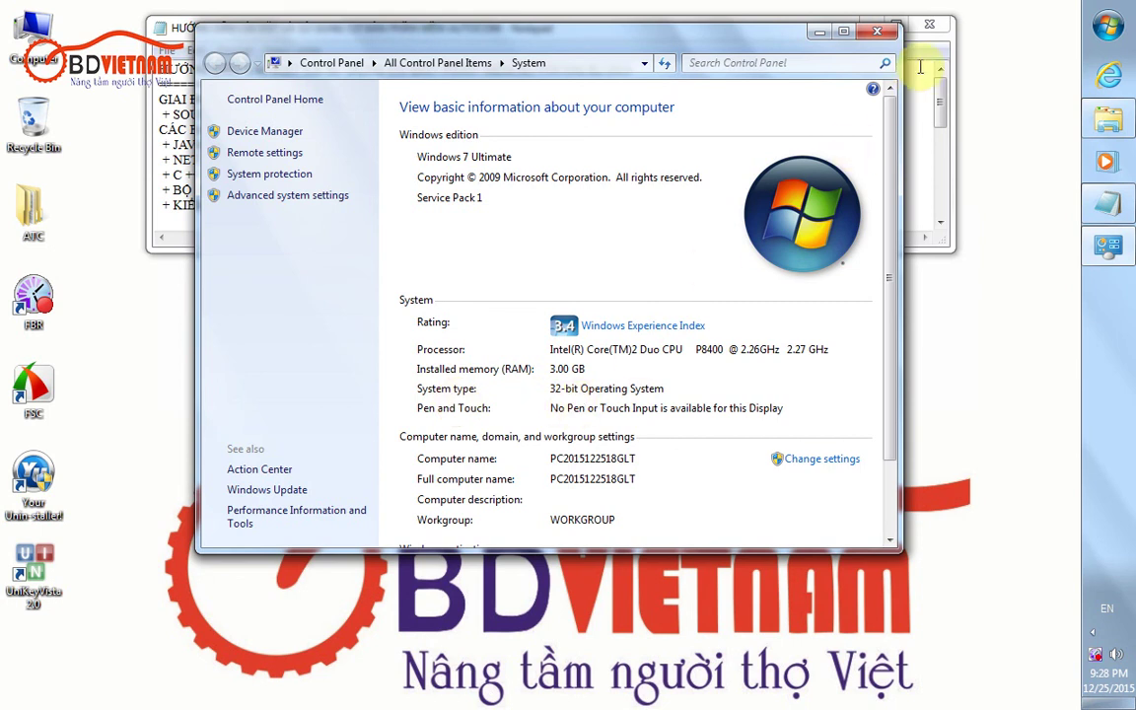
{"action": "left_click", "coordinate": [876, 32]}
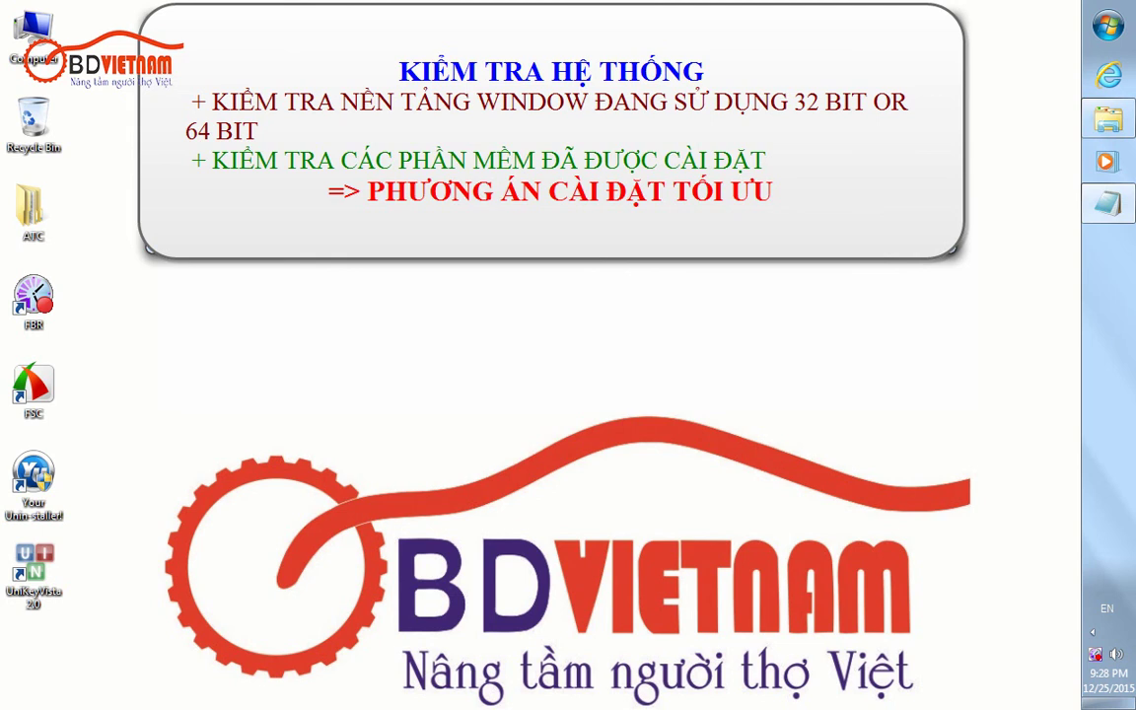
Review the installed programs in Programs and Features against the prerequisites listed in the Notepad guide, and close the program list
{"action": "left_click", "coordinate": [1108, 30]}
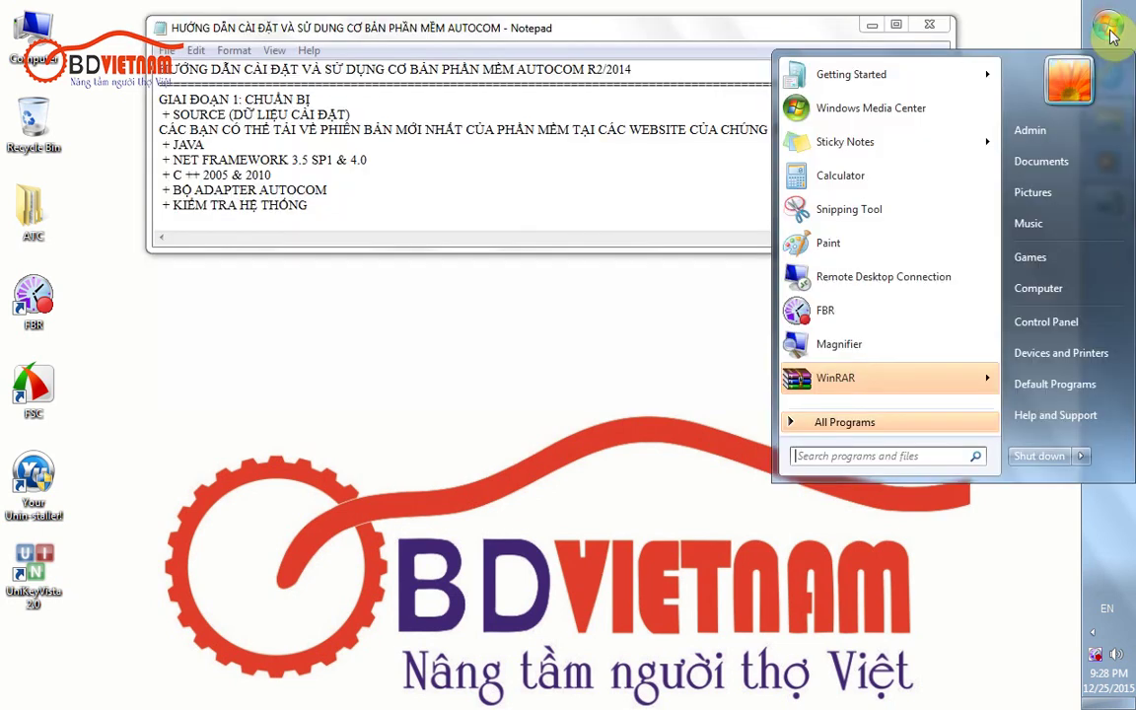
{"action": "left_click", "coordinate": [1045, 325]}
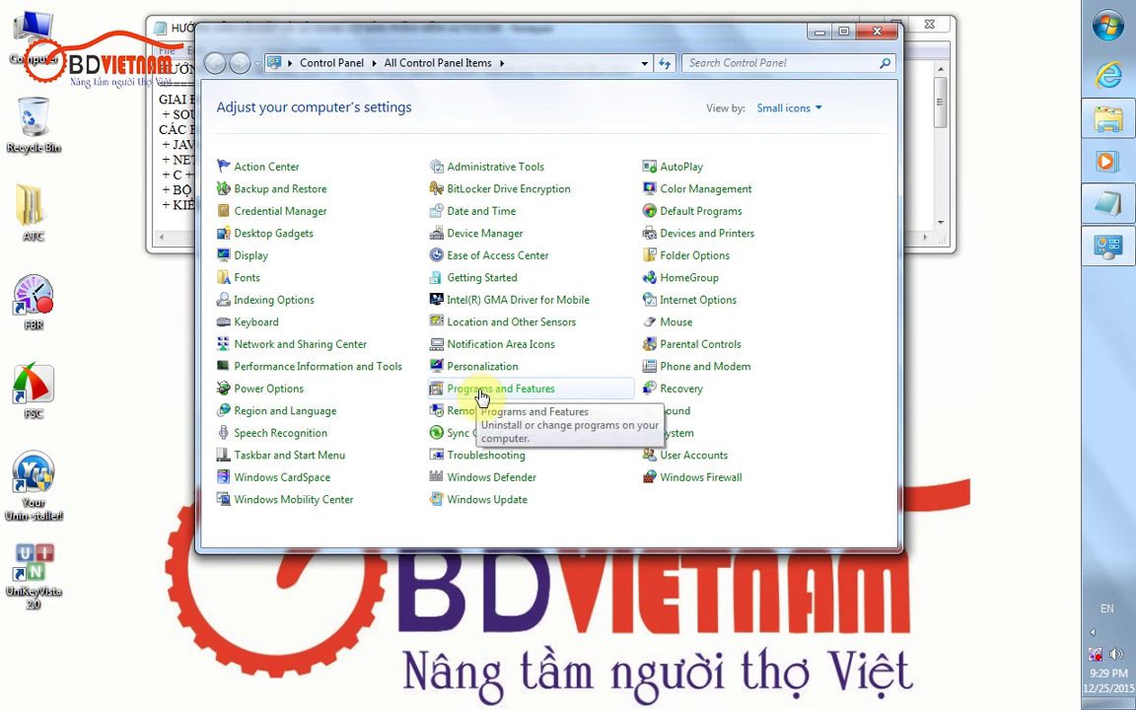
{"action": "left_click", "coordinate": [482, 395]}
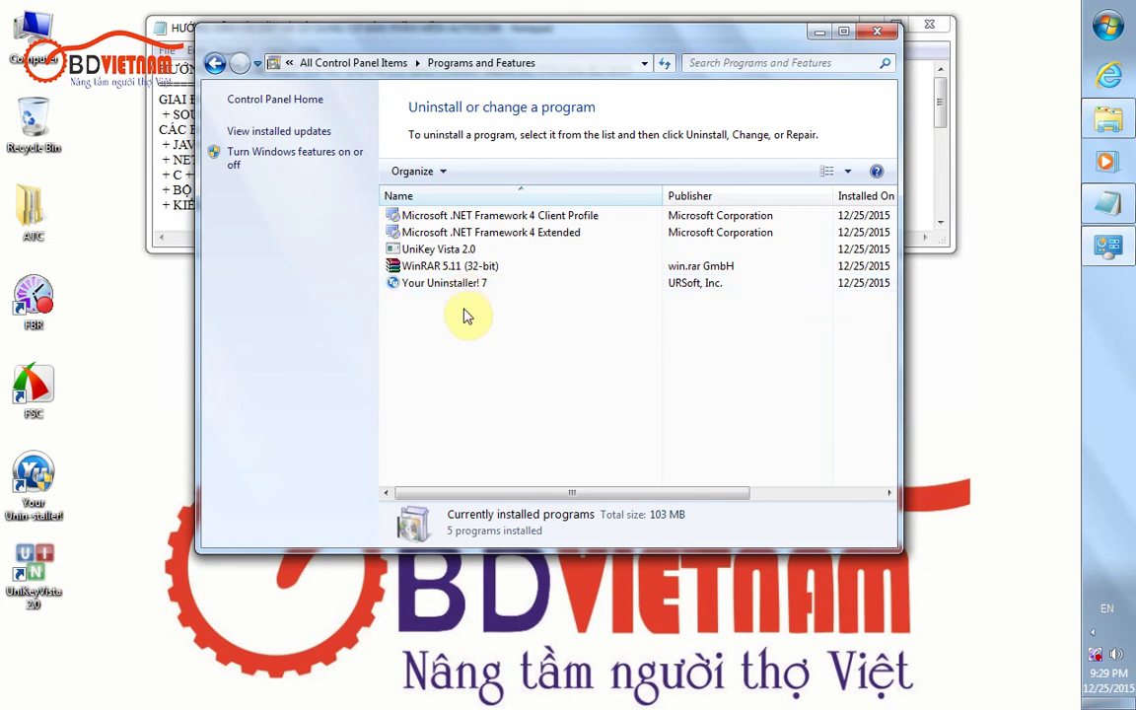
{"action": "left_click", "coordinate": [506, 43]}
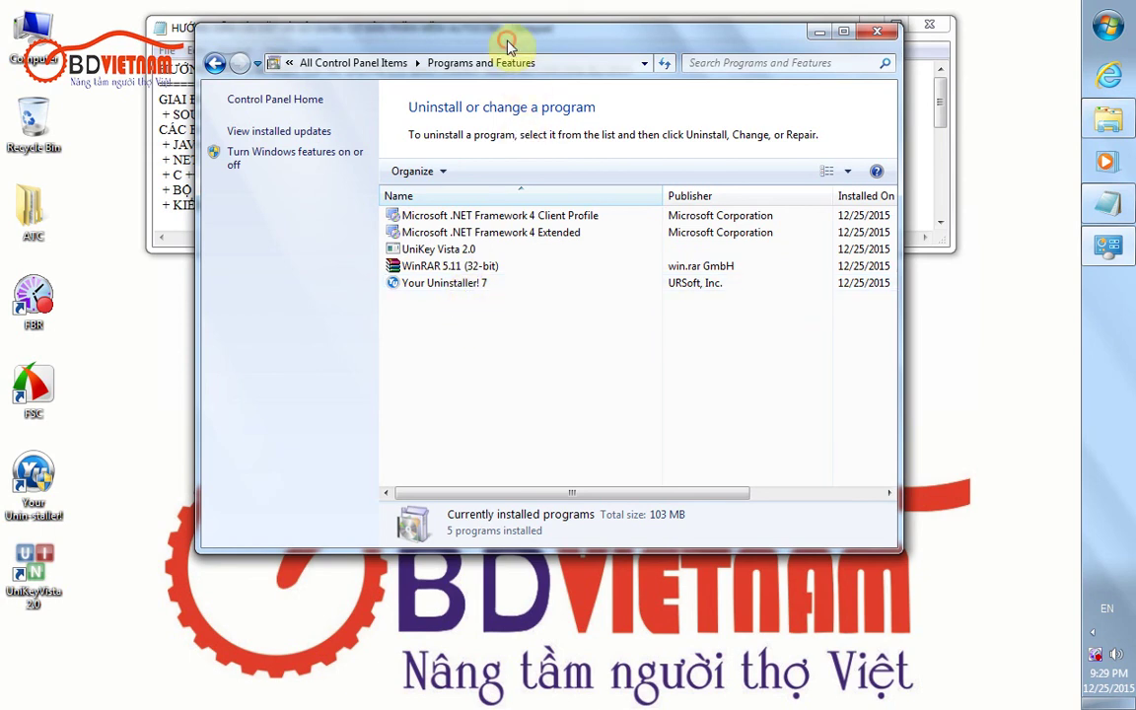
{"action": "left_click_drag", "start_coordinate": [507, 44], "coordinate": [700, 43]}
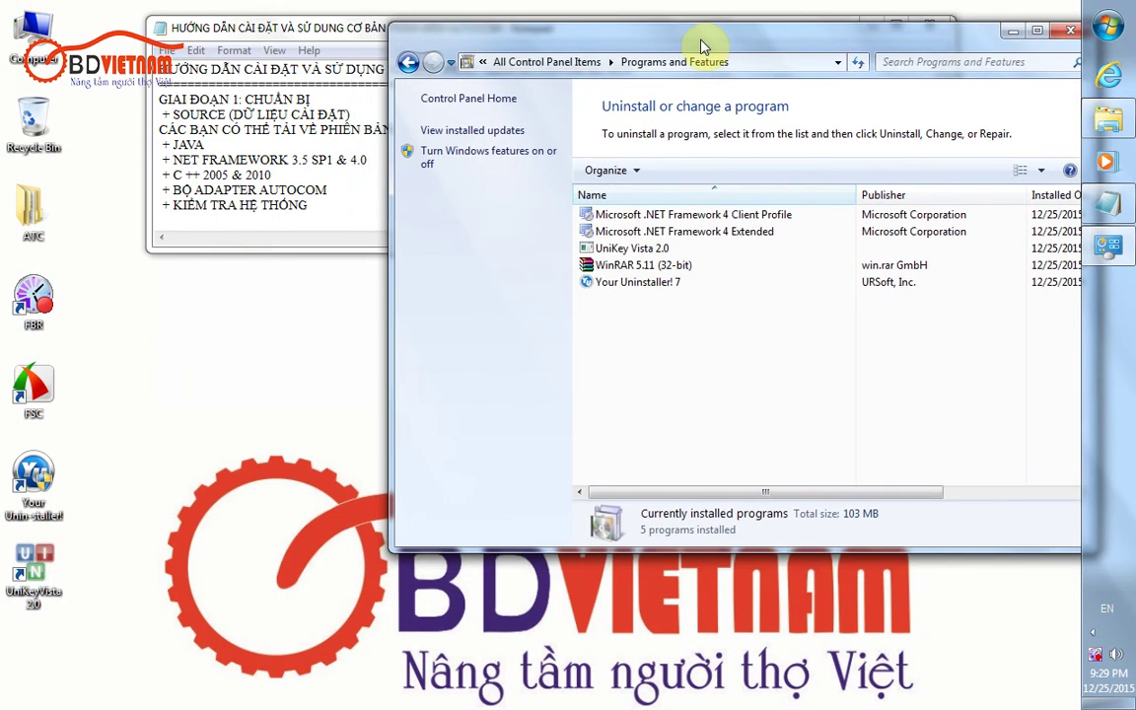
{"action": "left_click", "coordinate": [202, 144]}
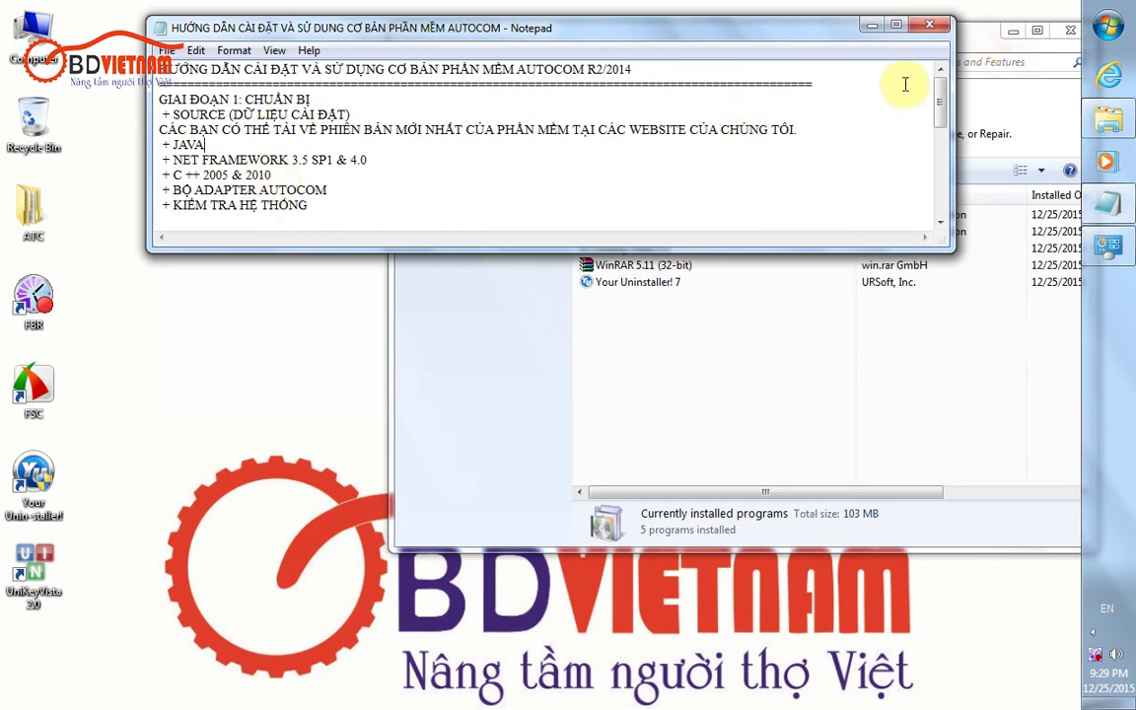
{"action": "left_click_drag", "start_coordinate": [976, 34], "coordinate": [815, 49]}
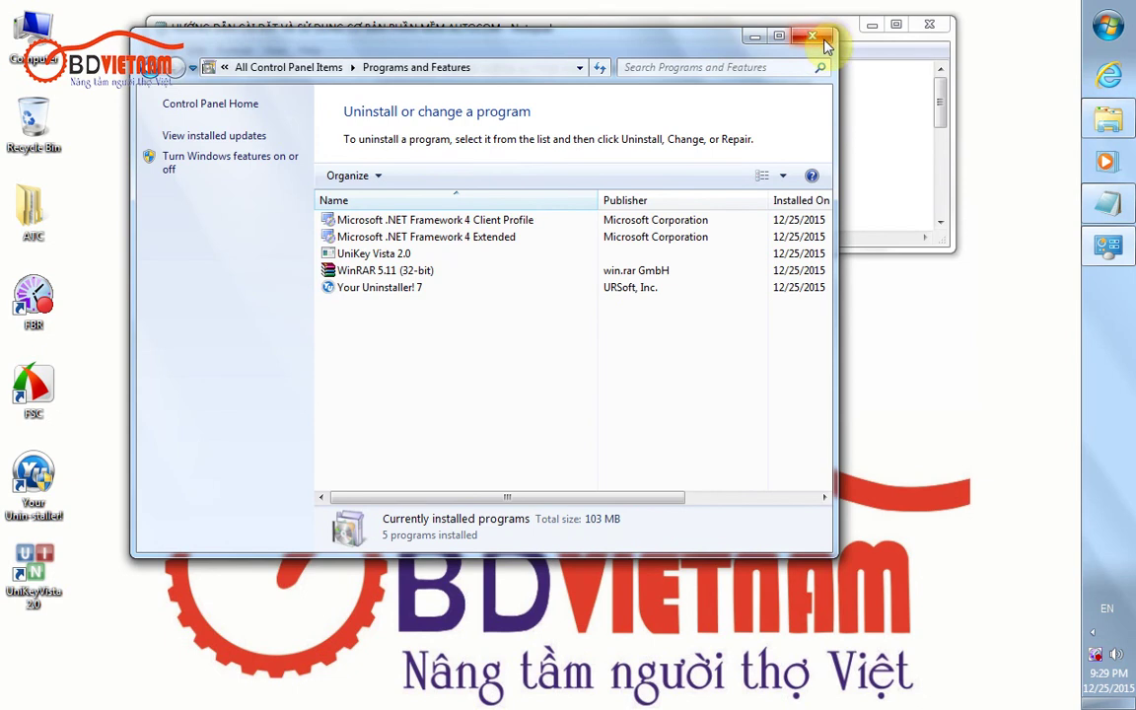
{"action": "left_click", "coordinate": [811, 37]}
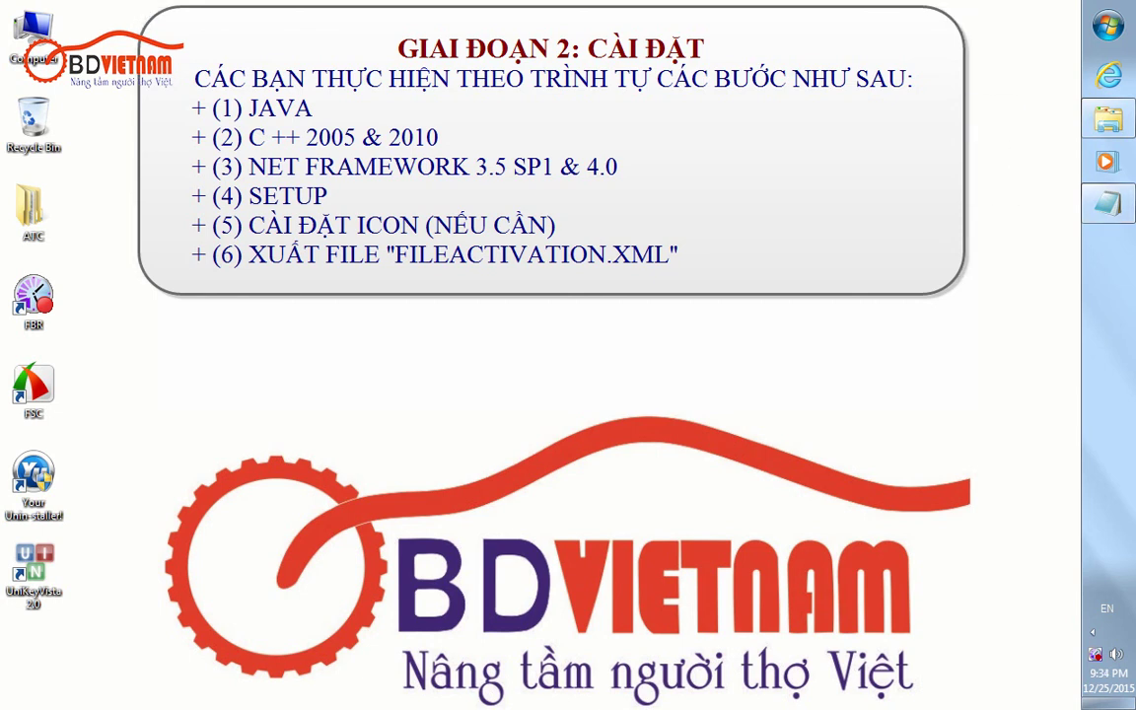
Install Java with jre-8u25-windows-32 BIT from the (1) JAVA folder inside ATC, keeping the default destination, and close the setup
{"action": "double_click", "coordinate": [42, 207]}
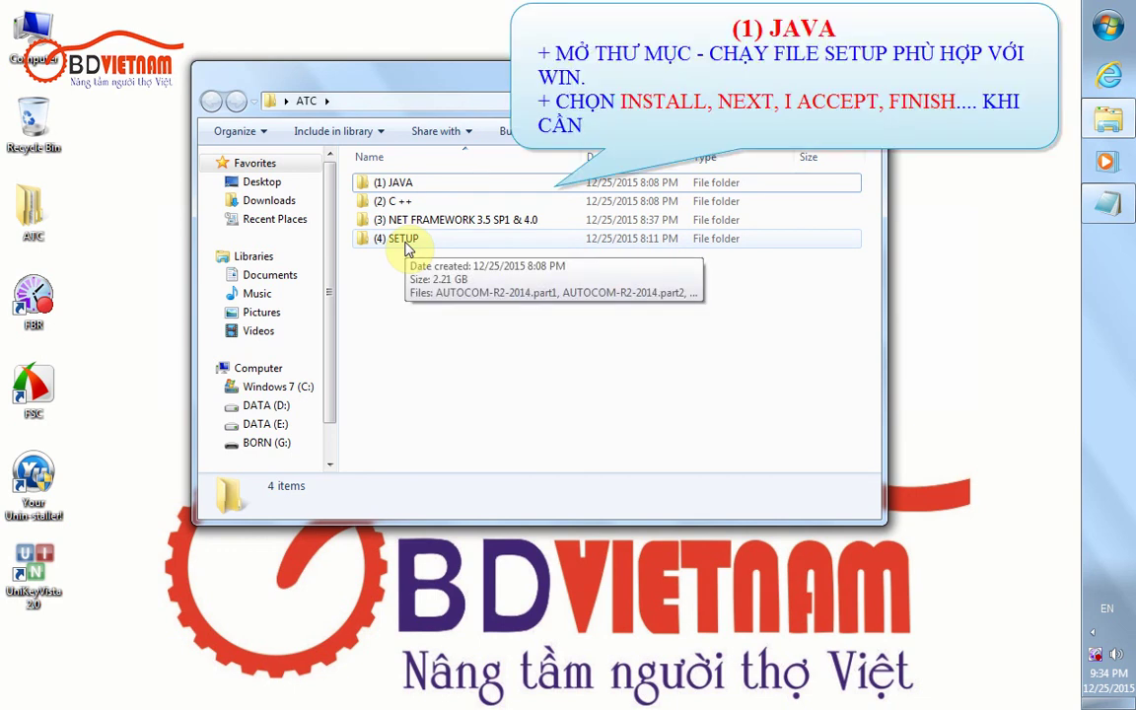
{"action": "right_click", "coordinate": [401, 189]}
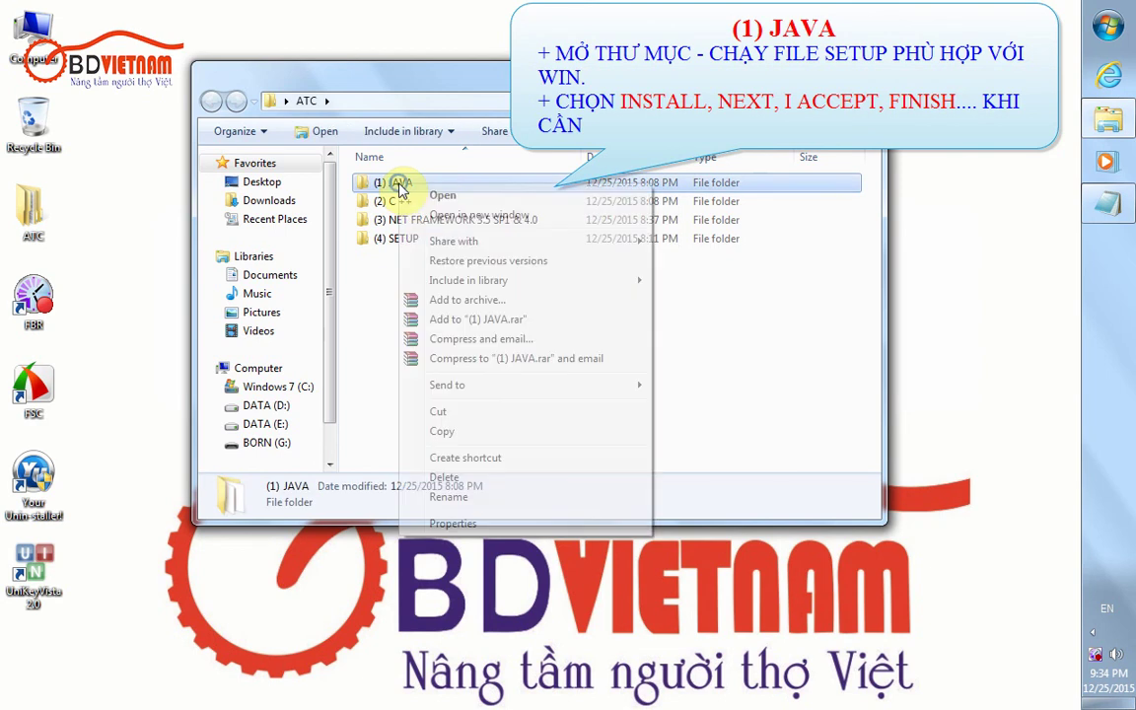
{"action": "left_click", "coordinate": [372, 191]}
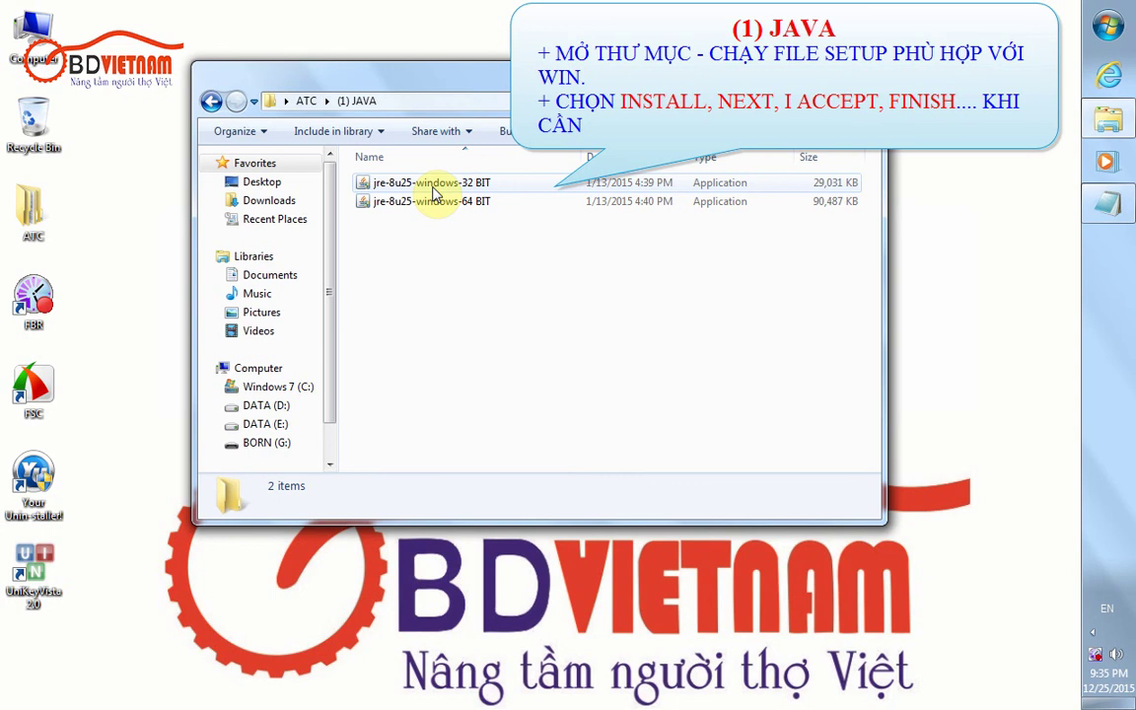
{"action": "left_click", "coordinate": [427, 187]}
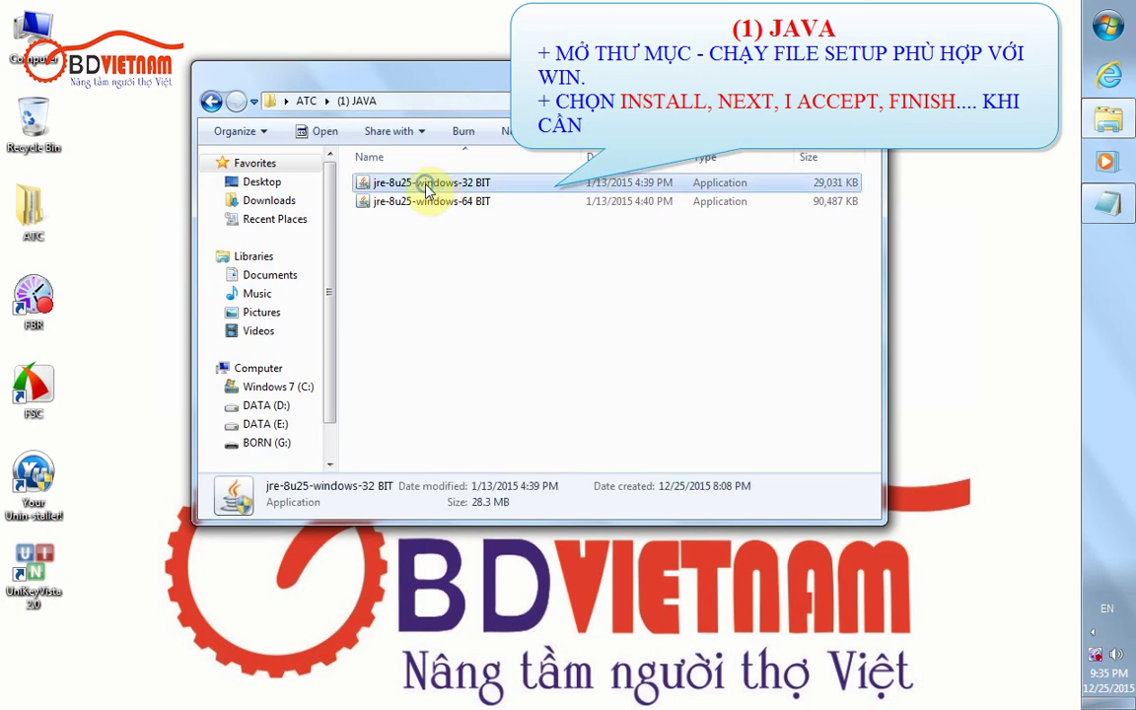
{"action": "right_click", "coordinate": [427, 189]}
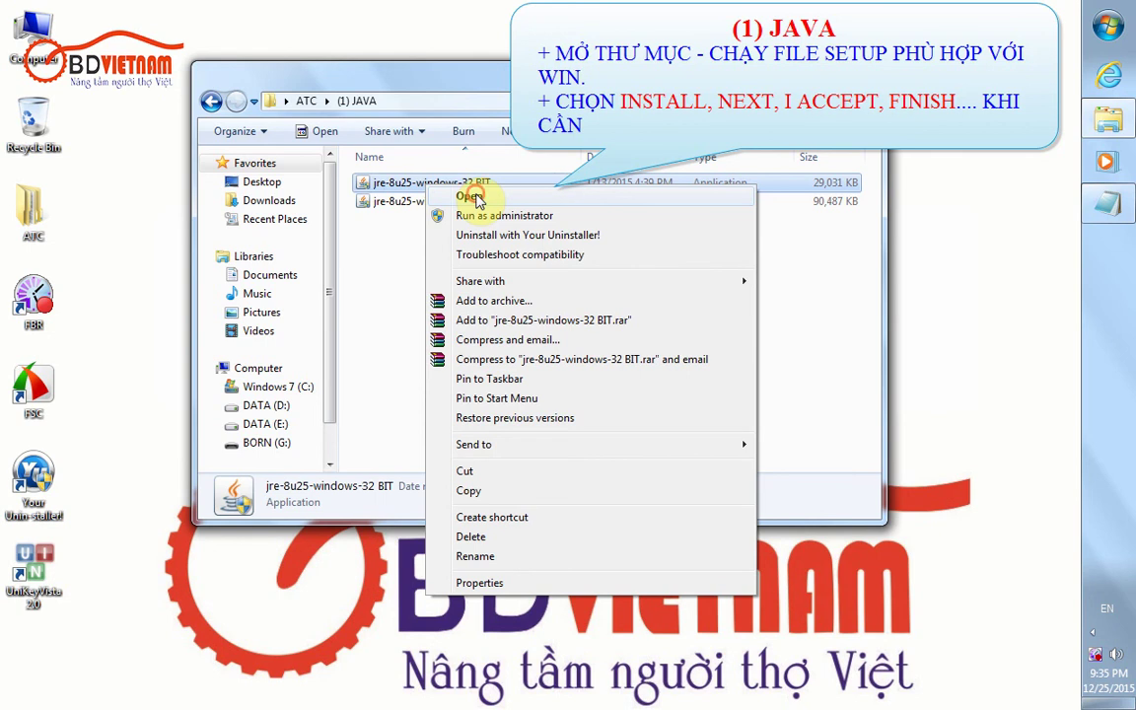
{"action": "left_click", "coordinate": [471, 198]}
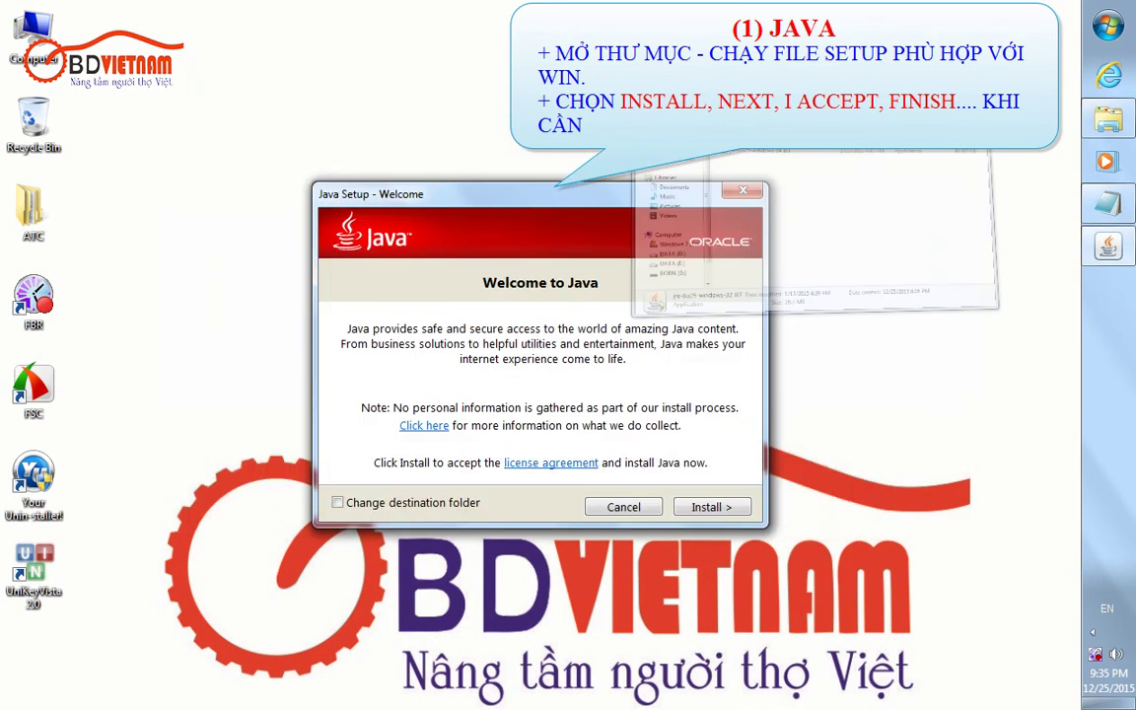
{"action": "left_click", "coordinate": [712, 509]}
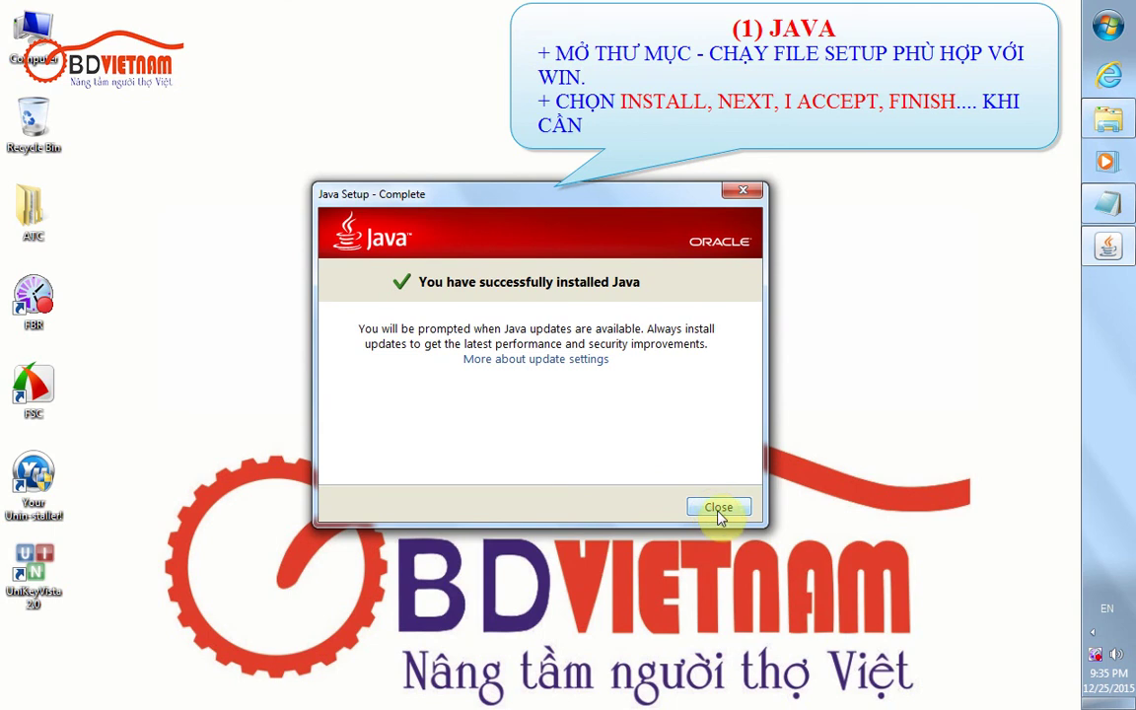
{"action": "left_click", "coordinate": [714, 513]}
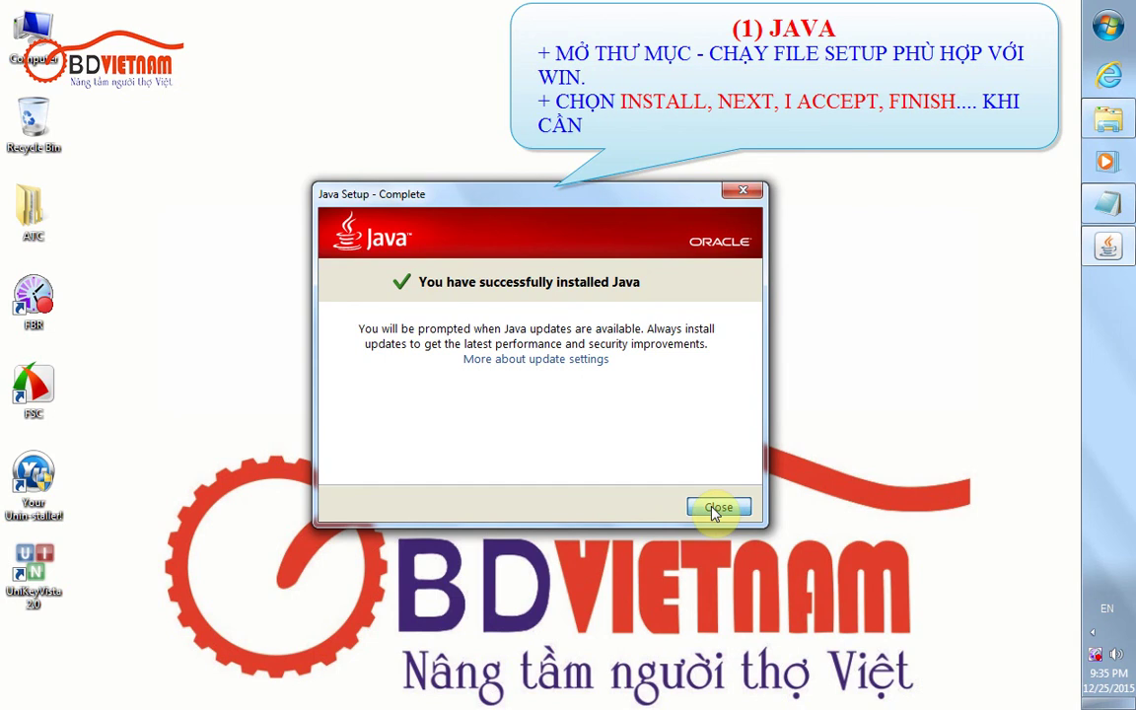
{"action": "left_click", "coordinate": [717, 509]}
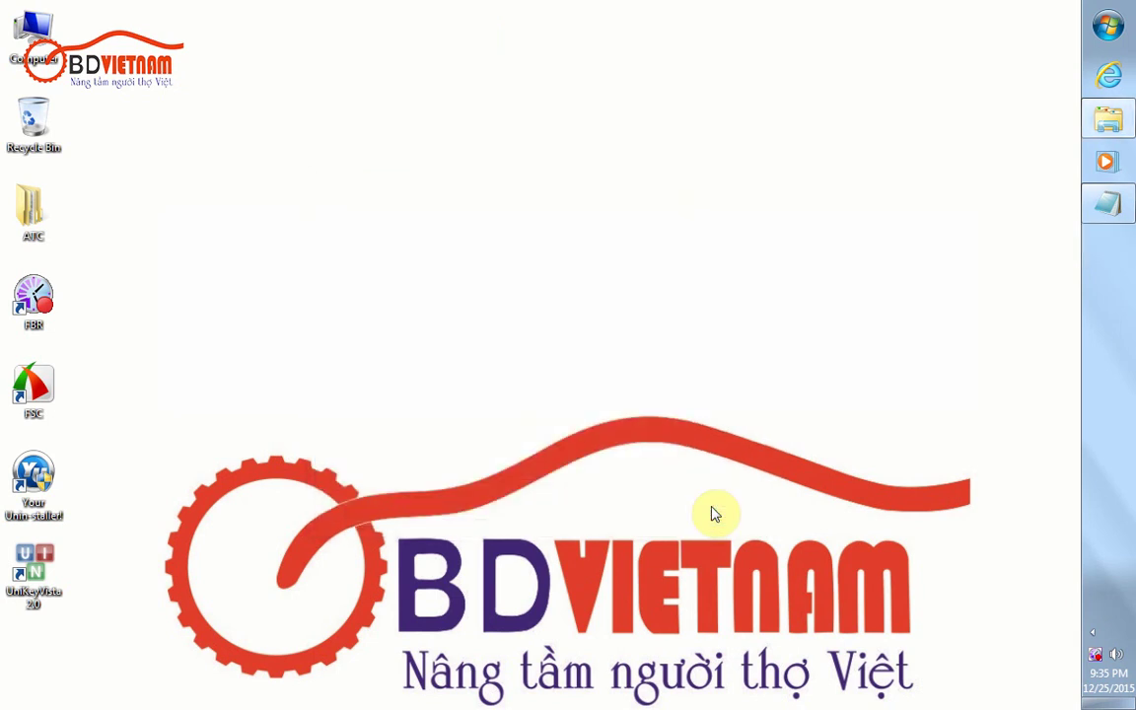
Extract the MS Visual C ++ archive in the (2) C ++ folder of ATC directly into that same folder
{"action": "left_click", "coordinate": [1107, 123]}
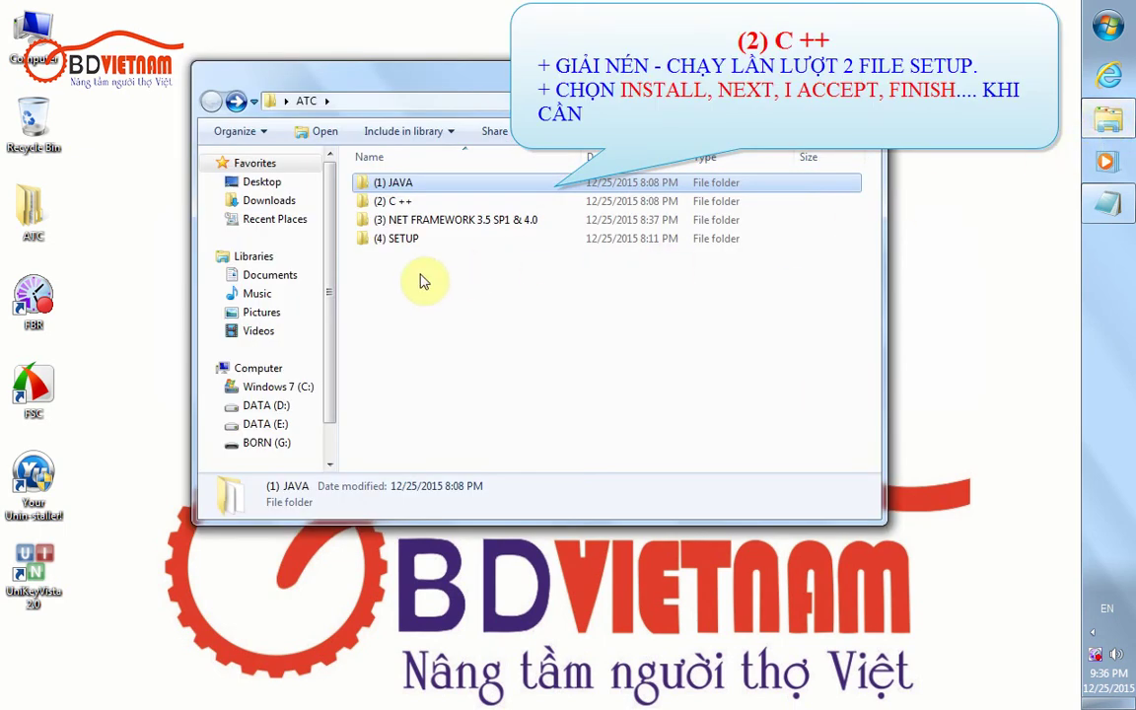
{"action": "right_click", "coordinate": [400, 205]}
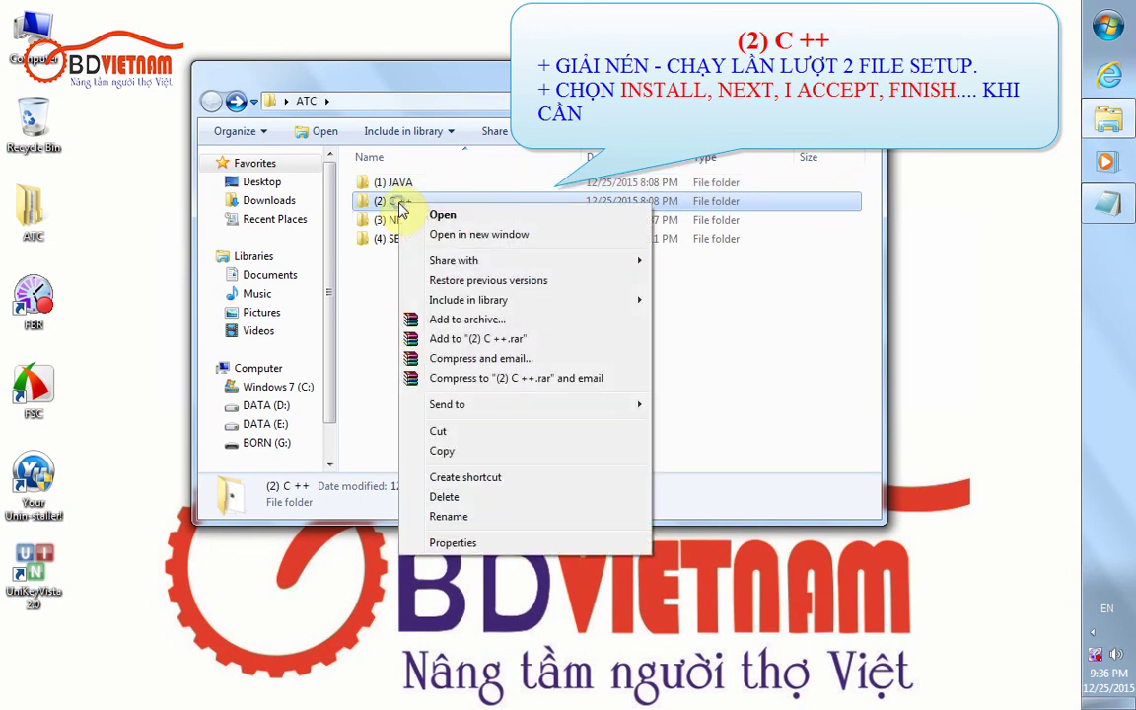
{"action": "left_click", "coordinate": [434, 221]}
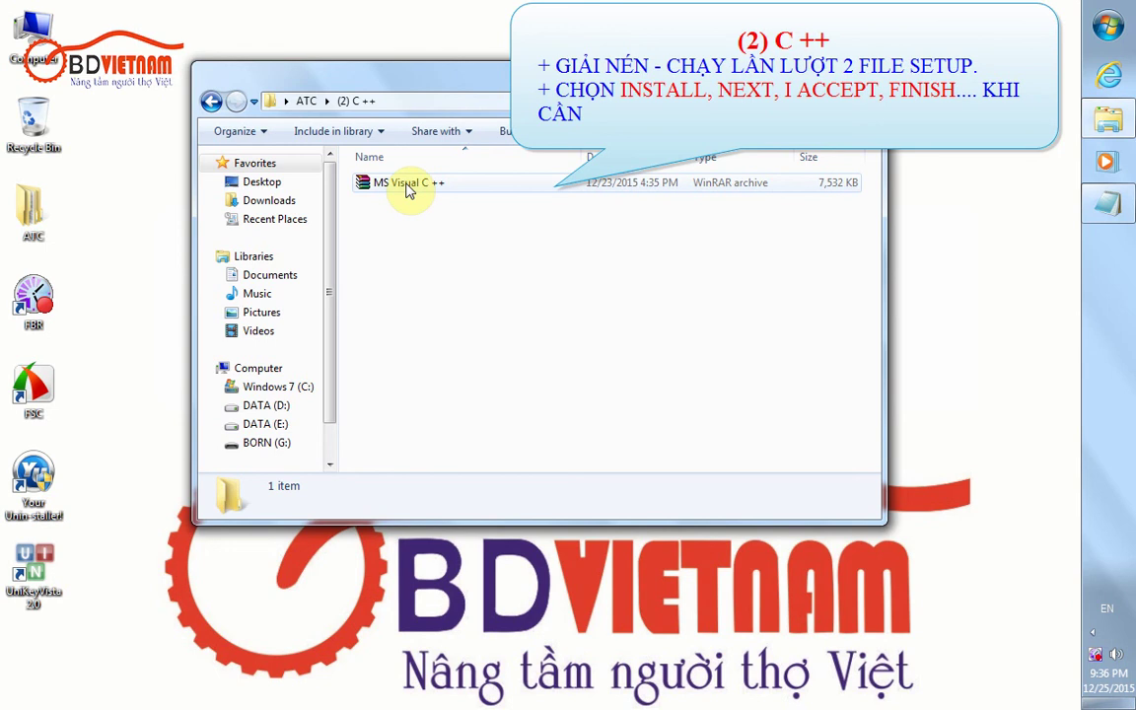
{"action": "left_click", "coordinate": [410, 190]}
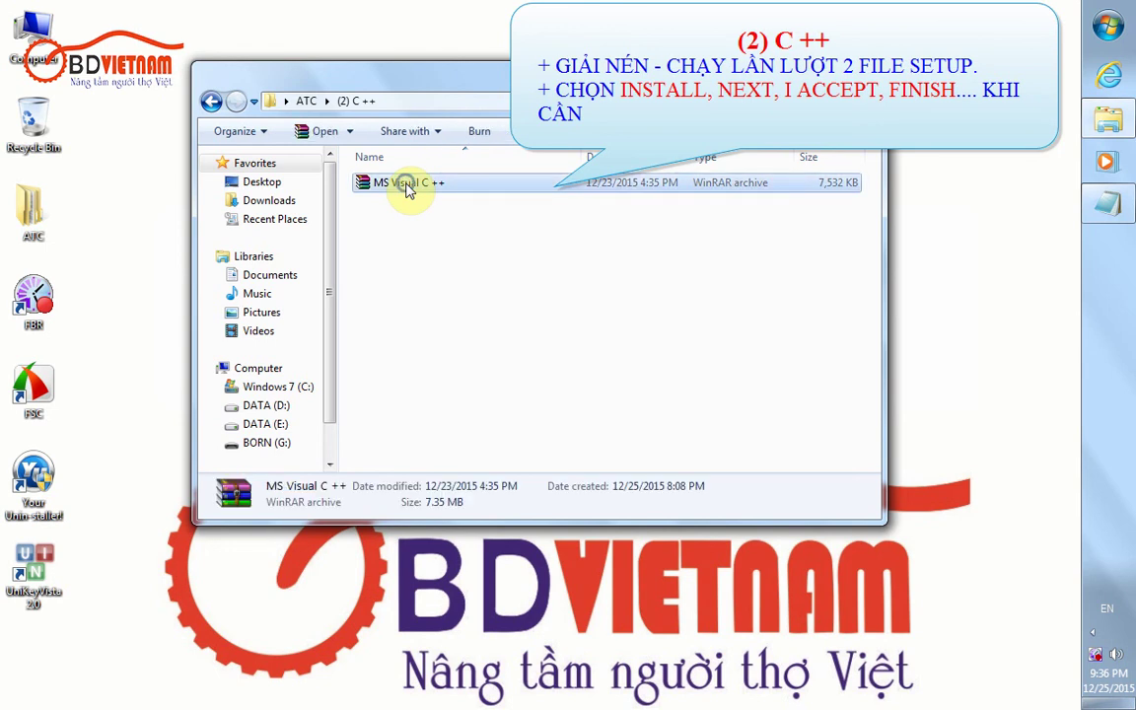
{"action": "right_click", "coordinate": [405, 188]}
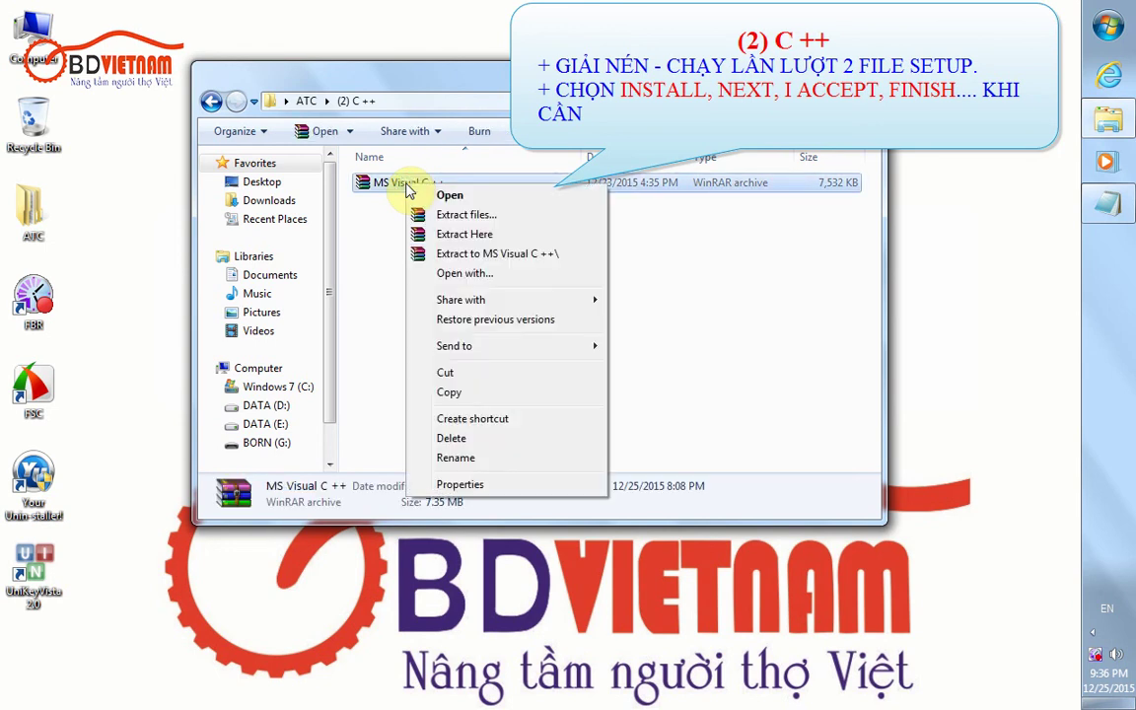
{"action": "left_click", "coordinate": [454, 234]}
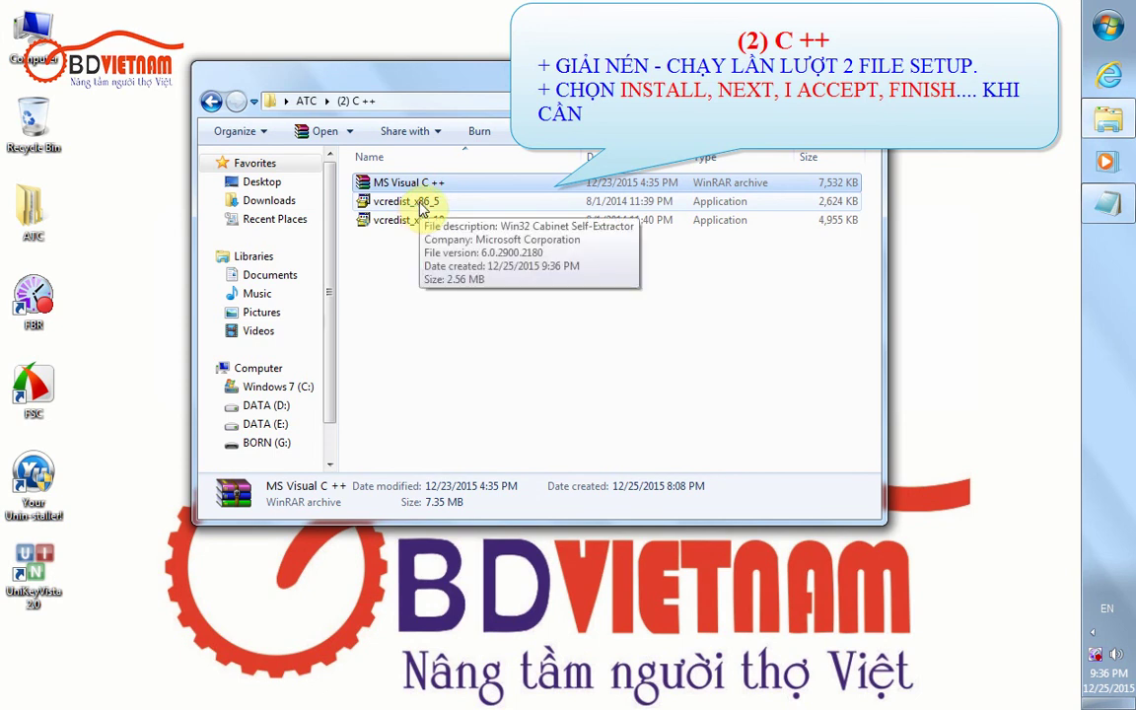
Run vcredist_x86_5 and accept its license agreement to install the Microsoft Visual C++ 2005 Redistributable
{"action": "left_click", "coordinate": [420, 205]}
{"action": "right_click", "coordinate": [421, 205]}
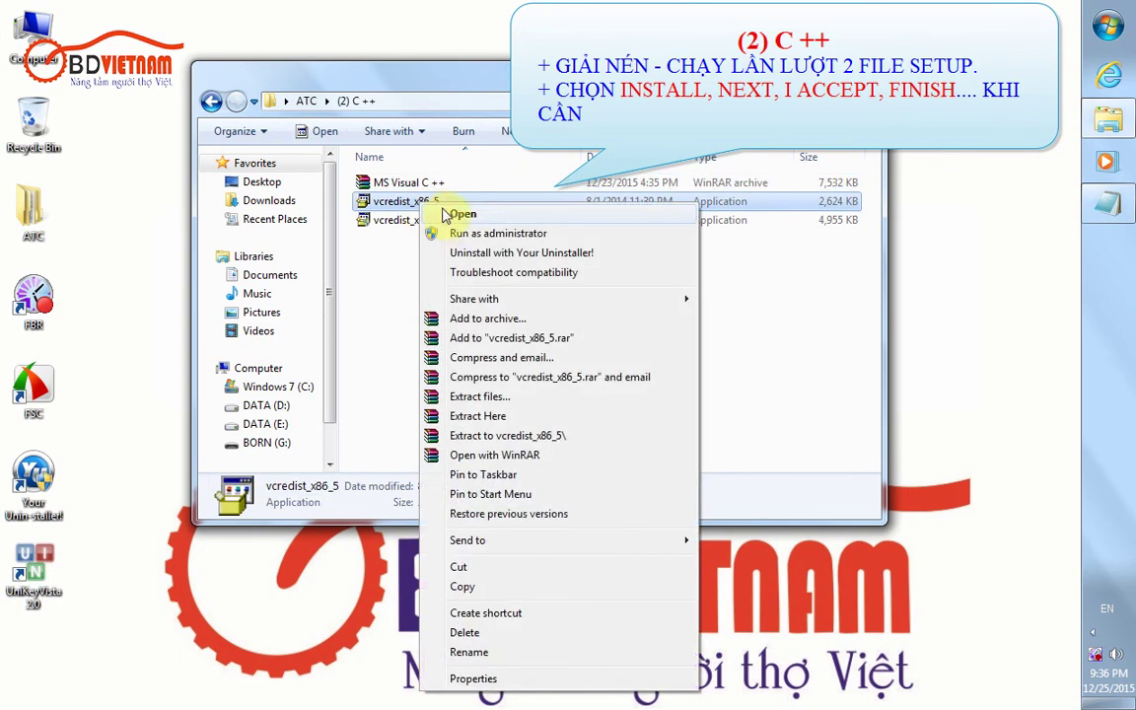
{"action": "left_click", "coordinate": [460, 214]}
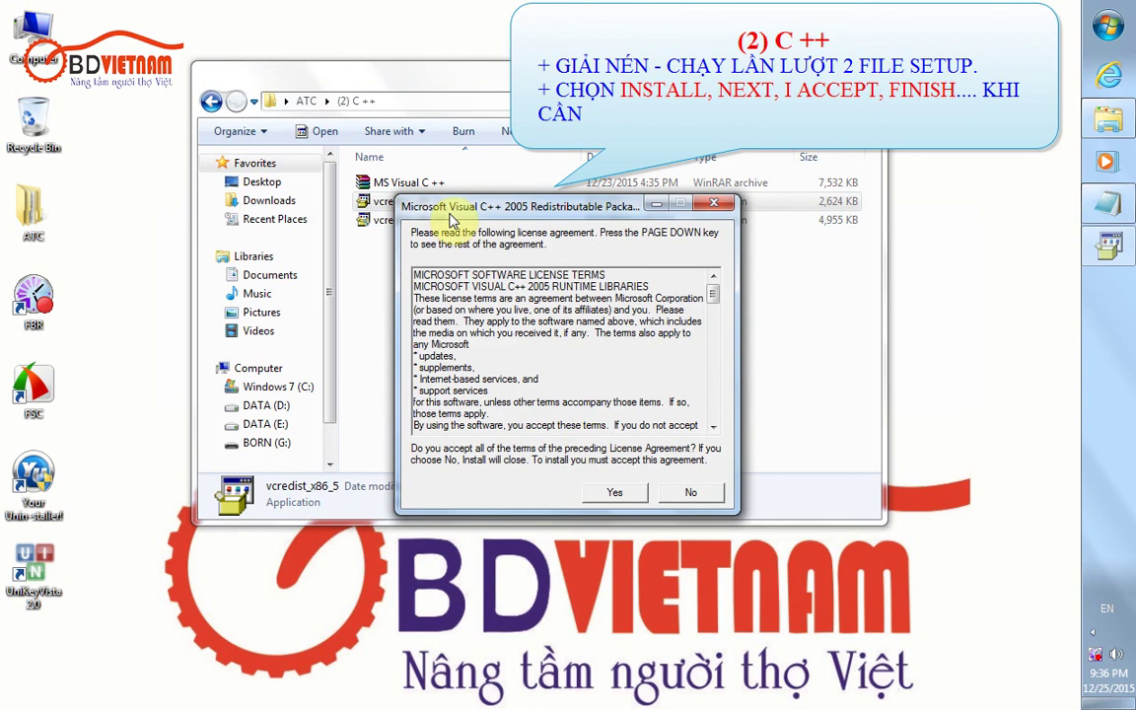
{"action": "left_click", "coordinate": [619, 495]}
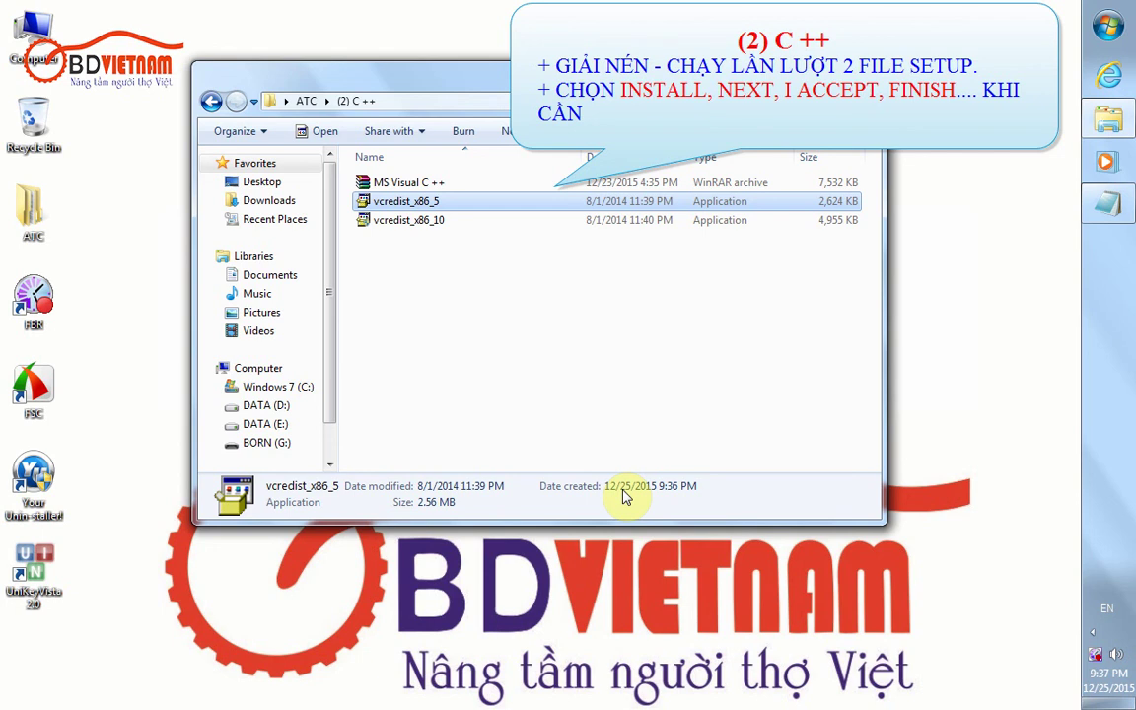
Install the Microsoft Visual C++ 2010 x86 Redistributable from vcredist_x86_10, accepting the license terms, and return to the ATC folder
{"action": "left_click", "coordinate": [430, 225]}
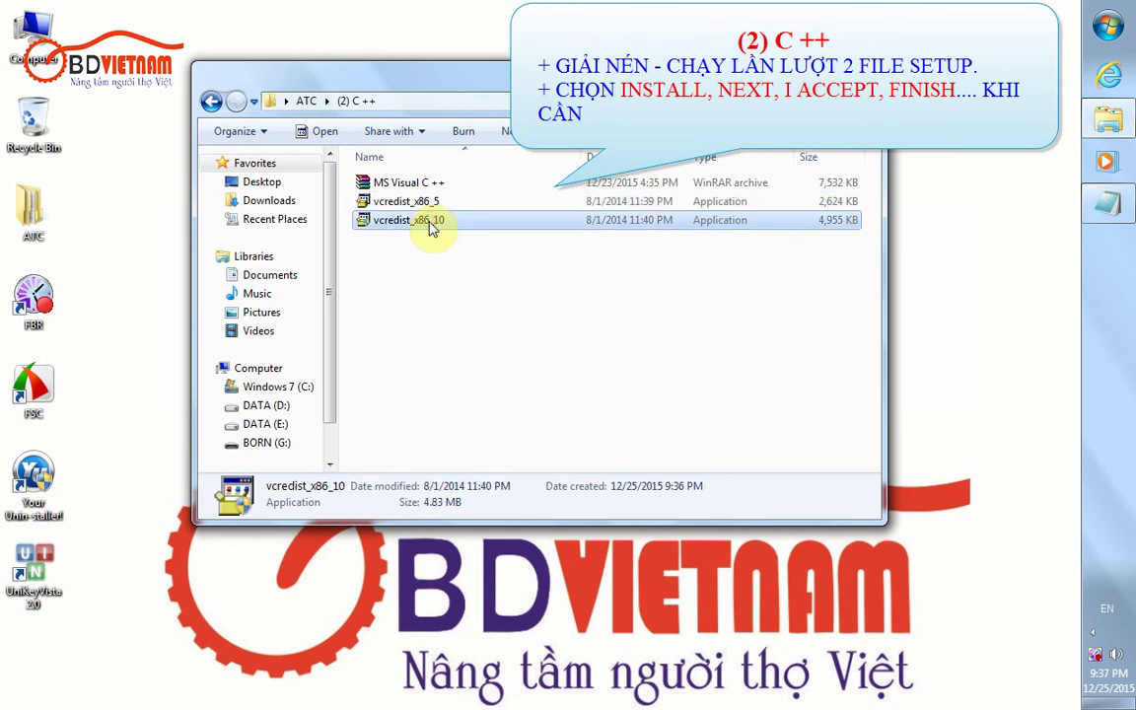
{"action": "right_click", "coordinate": [430, 225]}
{"action": "left_click", "coordinate": [464, 224]}
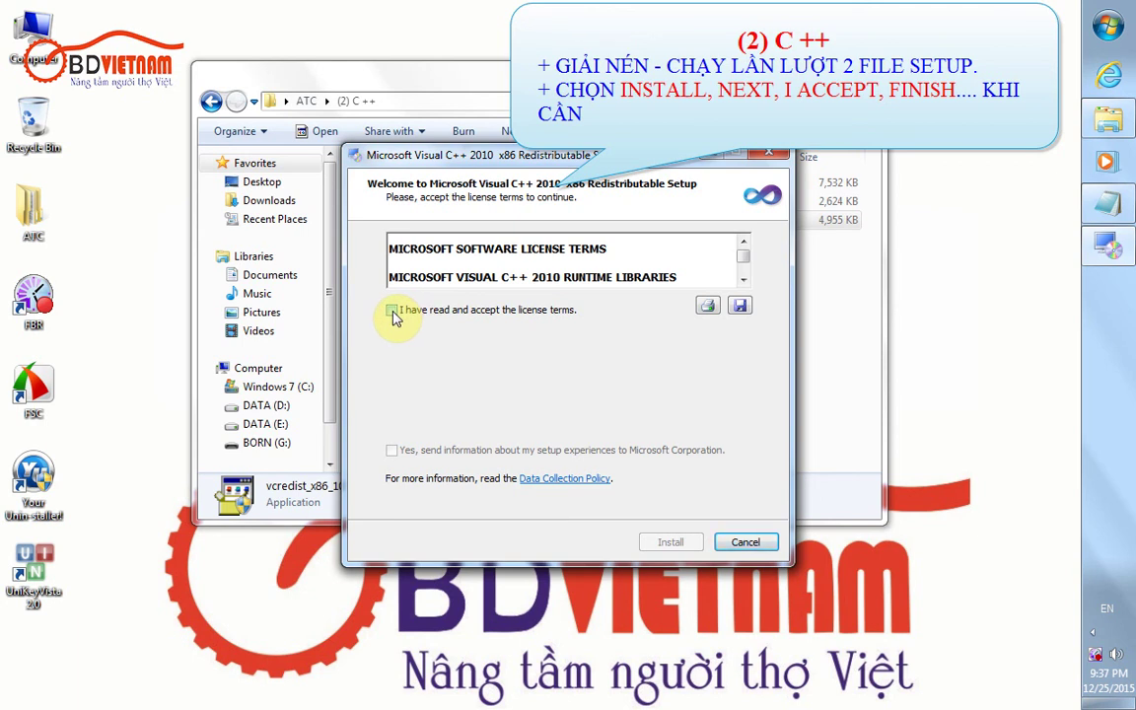
{"action": "left_click", "coordinate": [392, 311]}
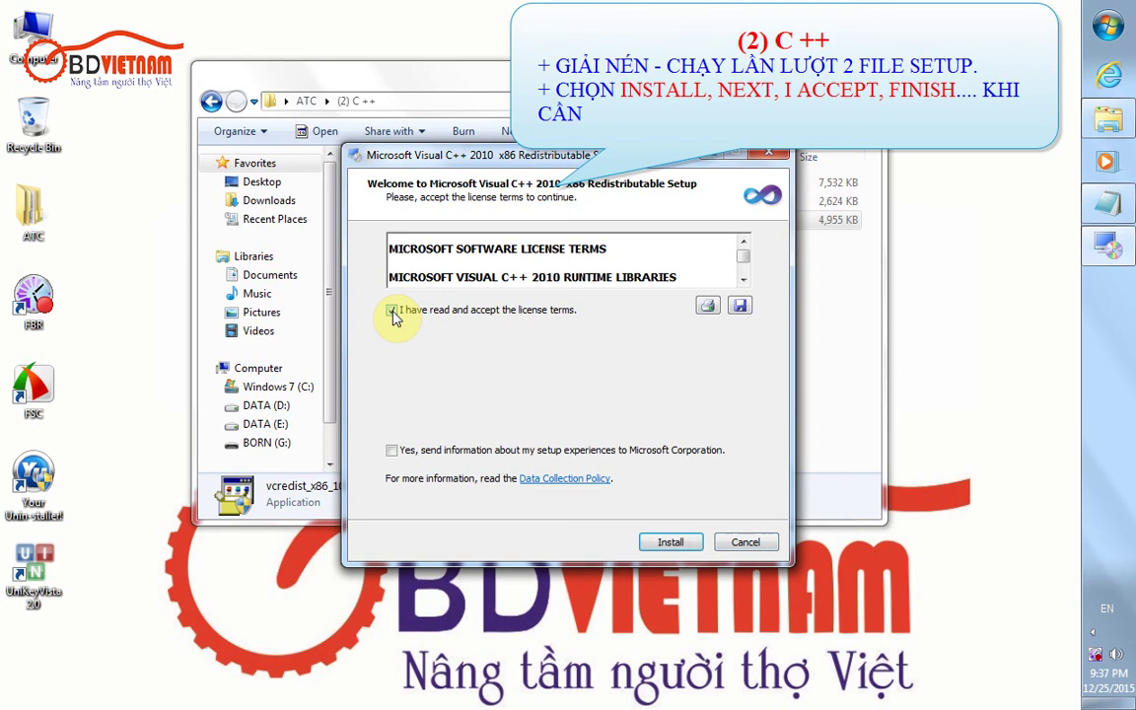
{"action": "left_click", "coordinate": [671, 543]}
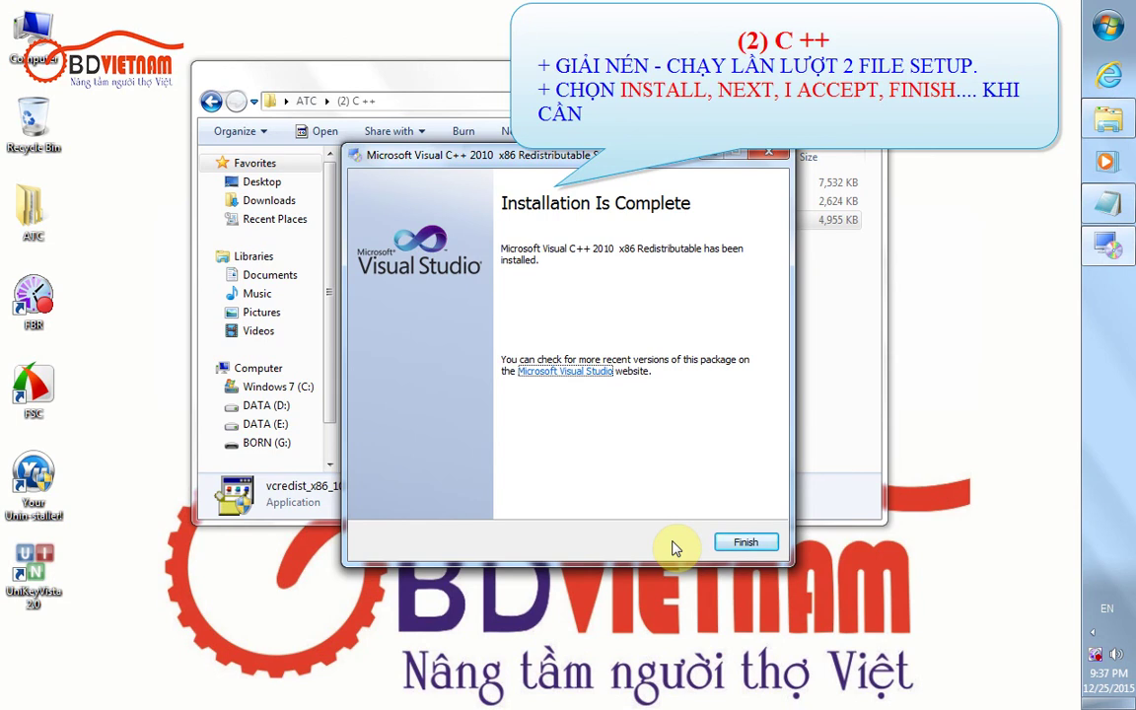
{"action": "left_click", "coordinate": [744, 543]}
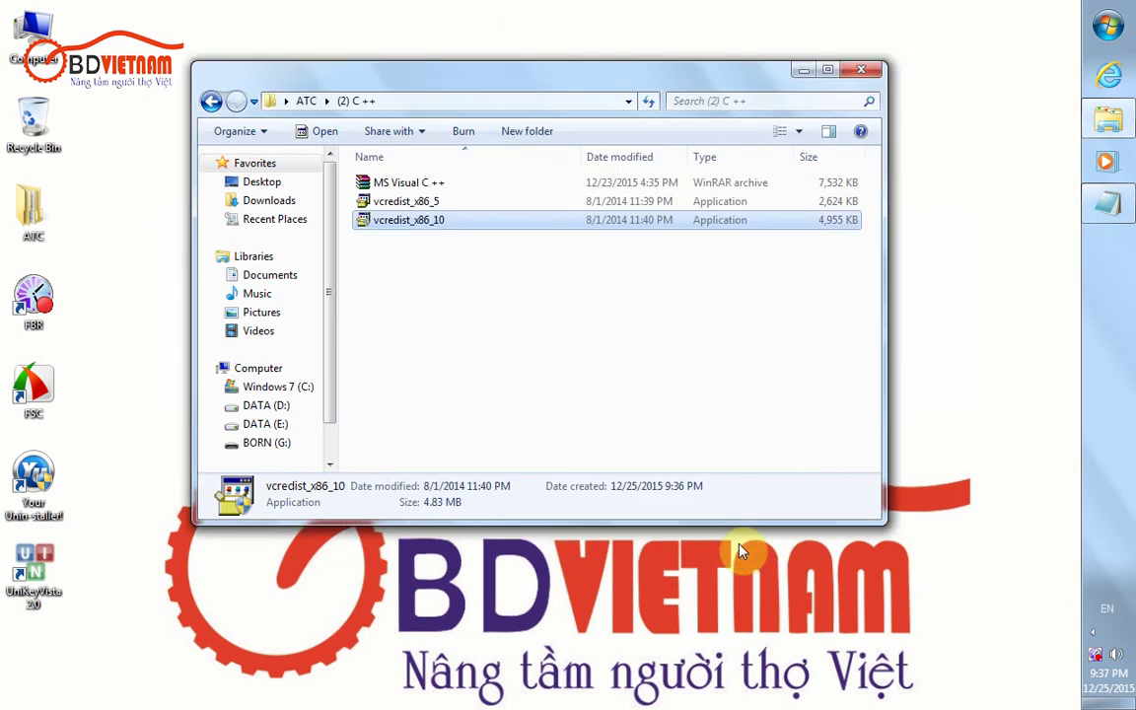
{"action": "key", "text": "BackSpace"}
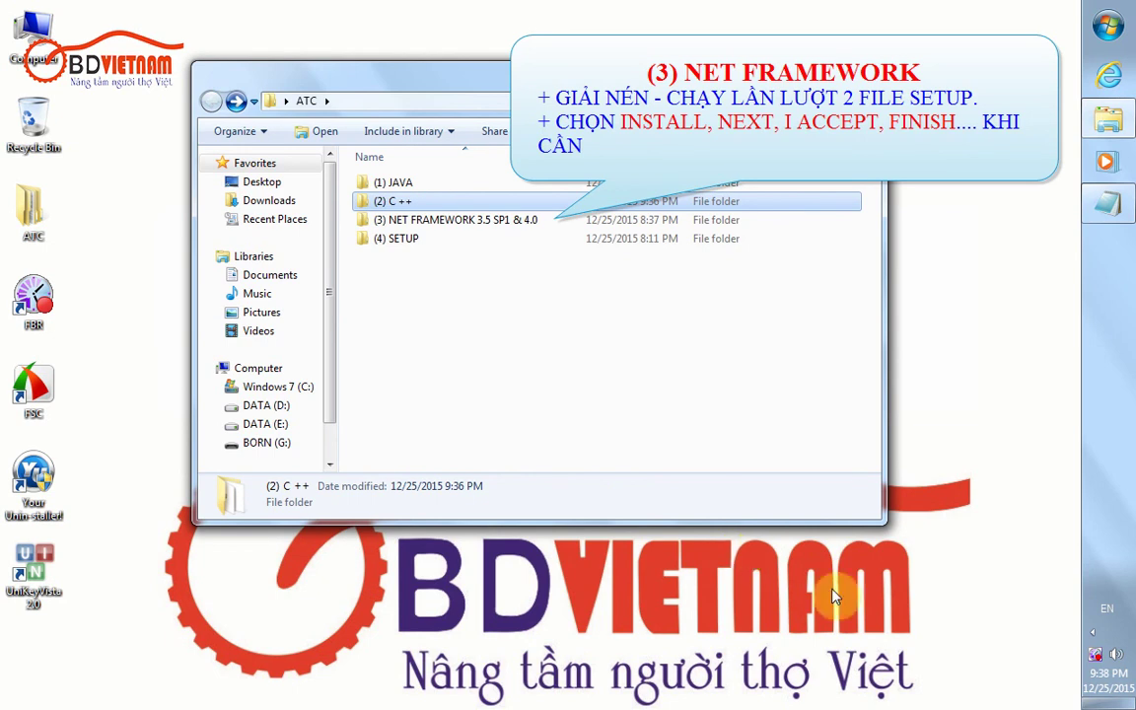
Extract the NET FRAMEWORK archive in the (3) NET FRAMEWORK 3.5 SP1 & 4.0 folder of ATC directly into that same folder
{"action": "right_click", "coordinate": [422, 223]}
{"action": "left_click", "coordinate": [463, 229]}
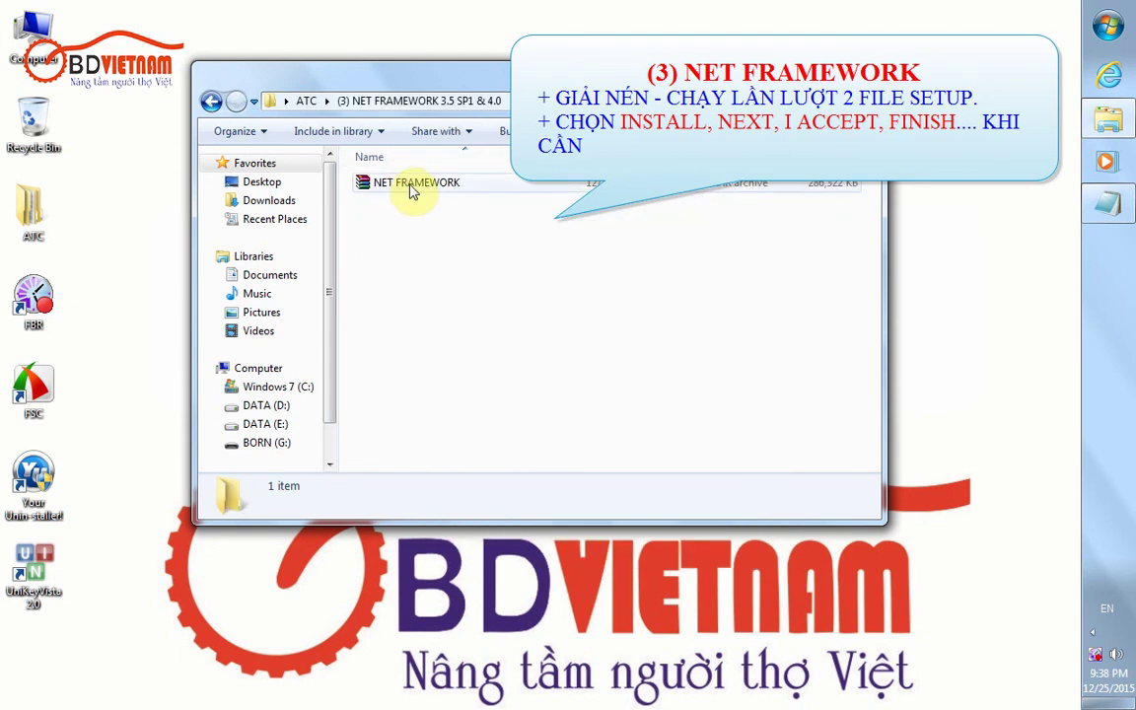
{"action": "right_click", "coordinate": [413, 191]}
{"action": "left_click", "coordinate": [453, 236]}
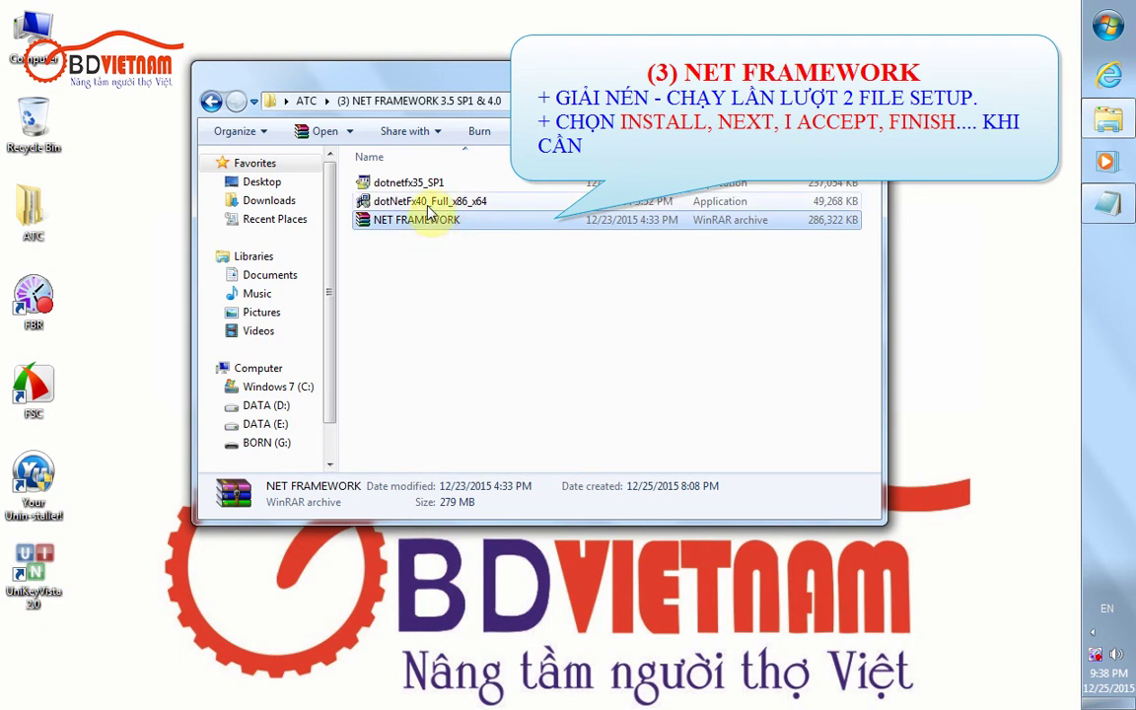
Run dotnetfx35_SP1, choose to reinstall it using the recommended settings, and return to the ATC folder
{"action": "left_click", "coordinate": [426, 186]}
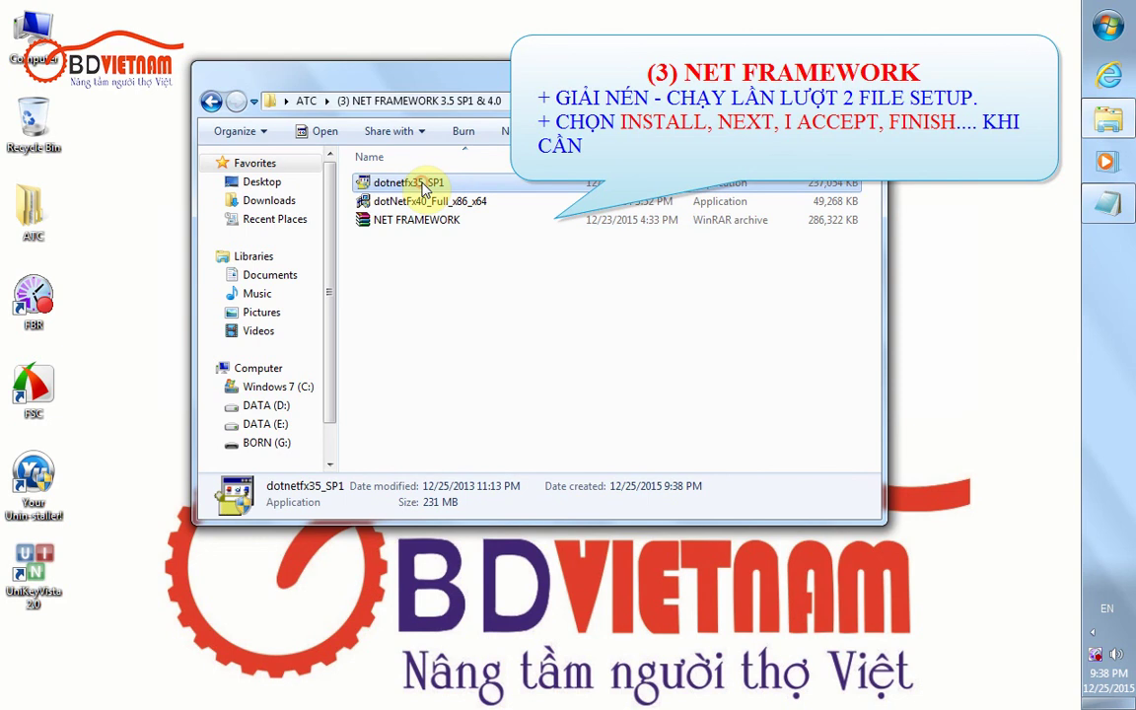
{"action": "right_click", "coordinate": [426, 185]}
{"action": "left_click", "coordinate": [457, 196]}
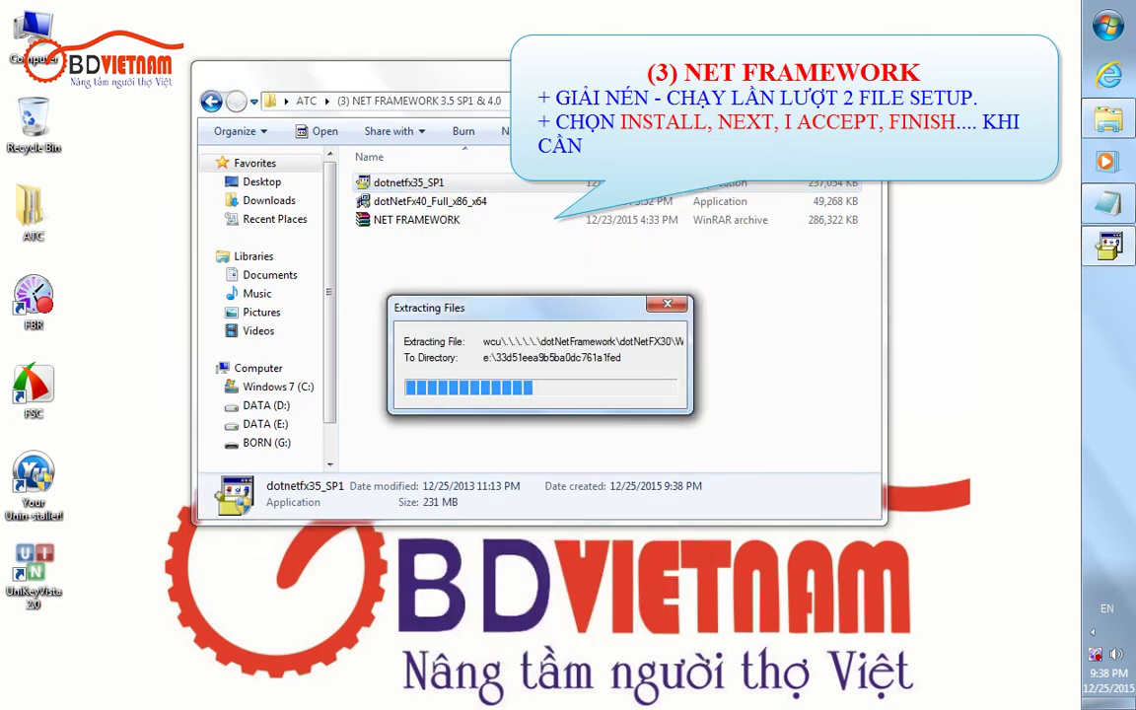
{"action": "left_click", "coordinate": [863, 73]}
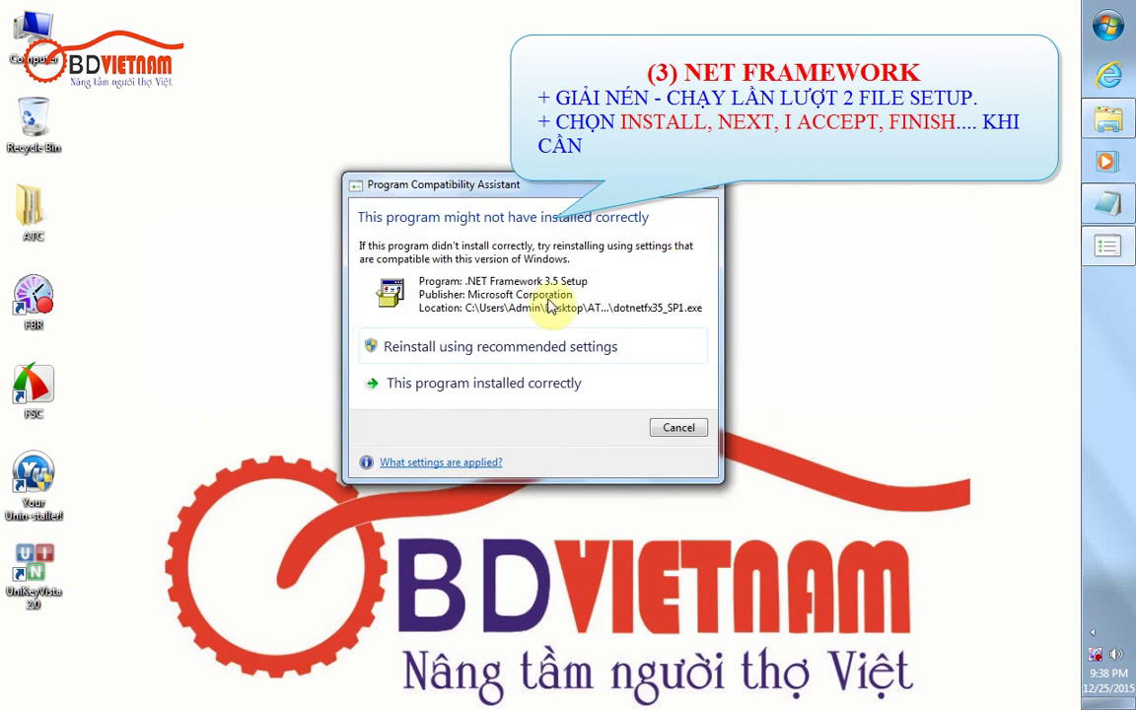
{"action": "left_click", "coordinate": [493, 353]}
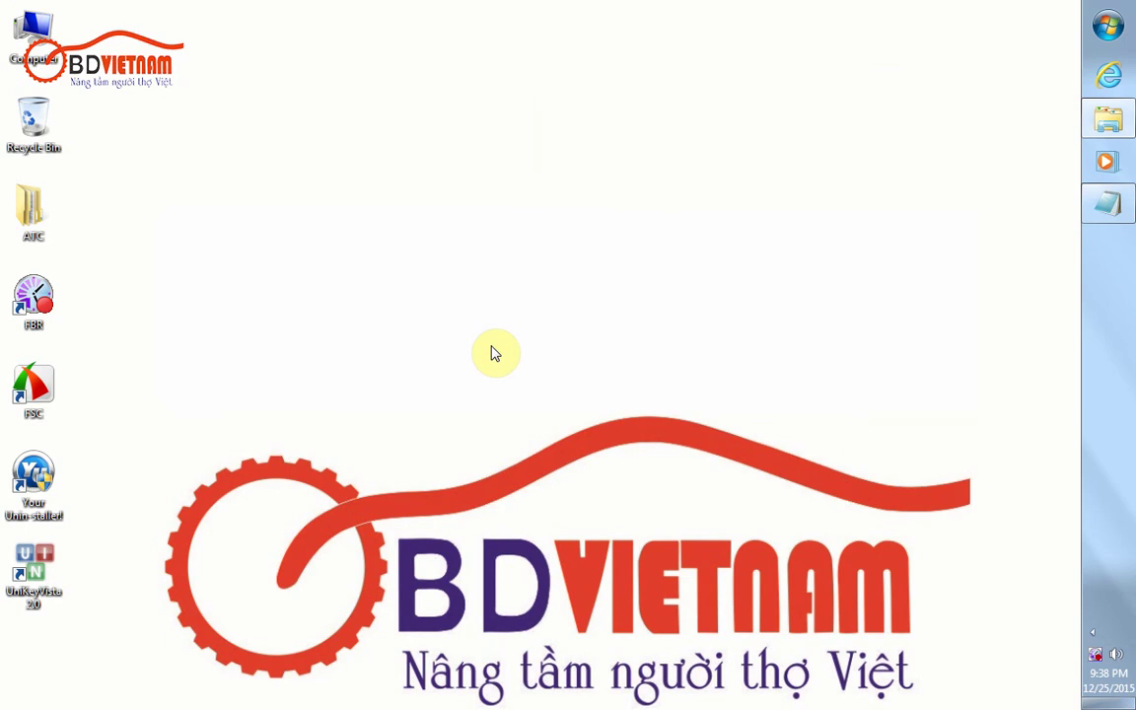
{"action": "left_click", "coordinate": [1108, 121]}
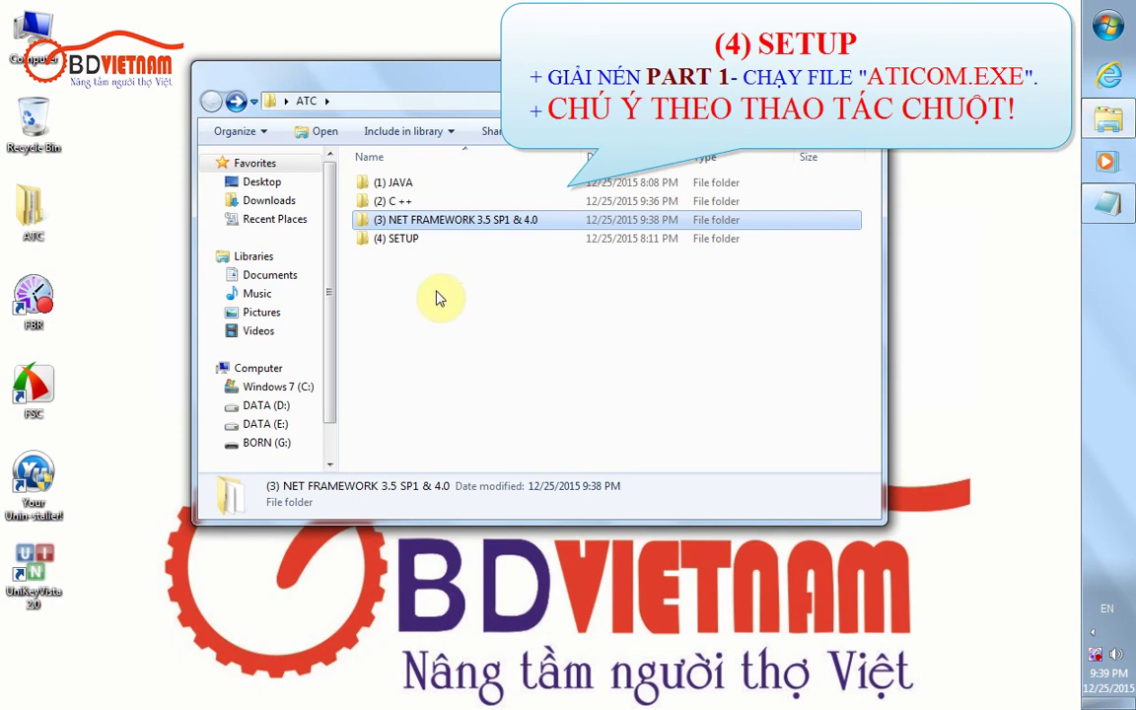
Extract AUTOCOM-R2-2014.part1 from the (4) SETUP folder into its own AUTOCOM-R2-2014 subfolder
{"action": "left_click", "coordinate": [400, 244]}
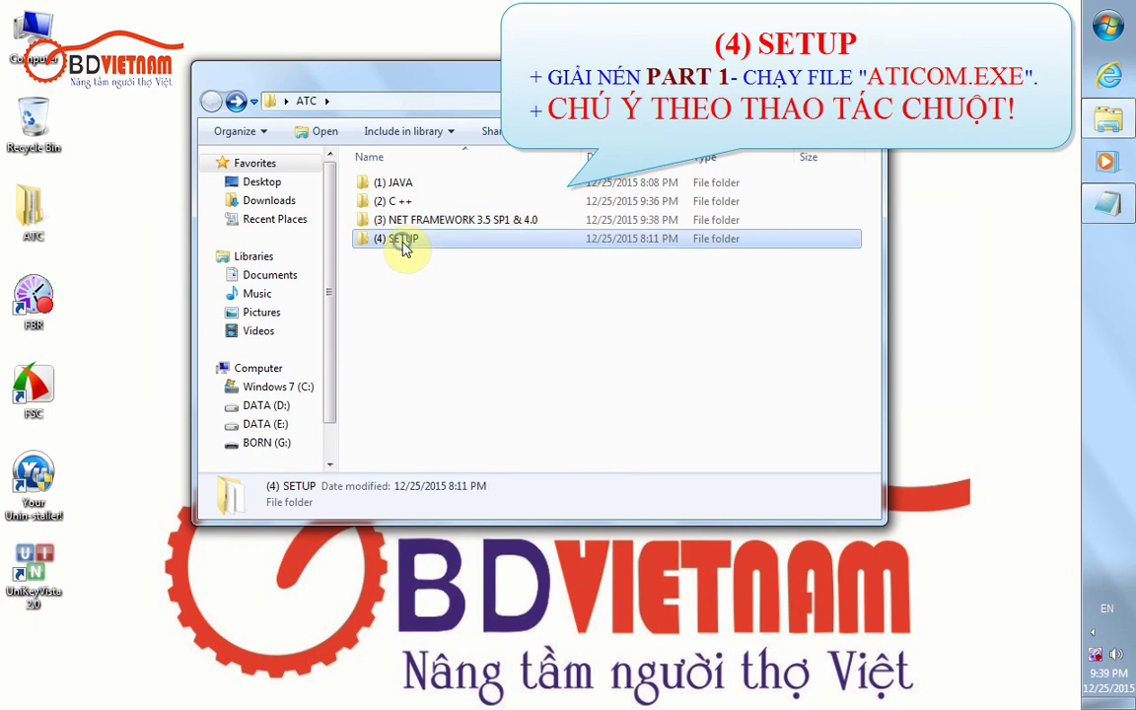
{"action": "right_click", "coordinate": [402, 246]}
{"action": "left_click", "coordinate": [443, 254]}
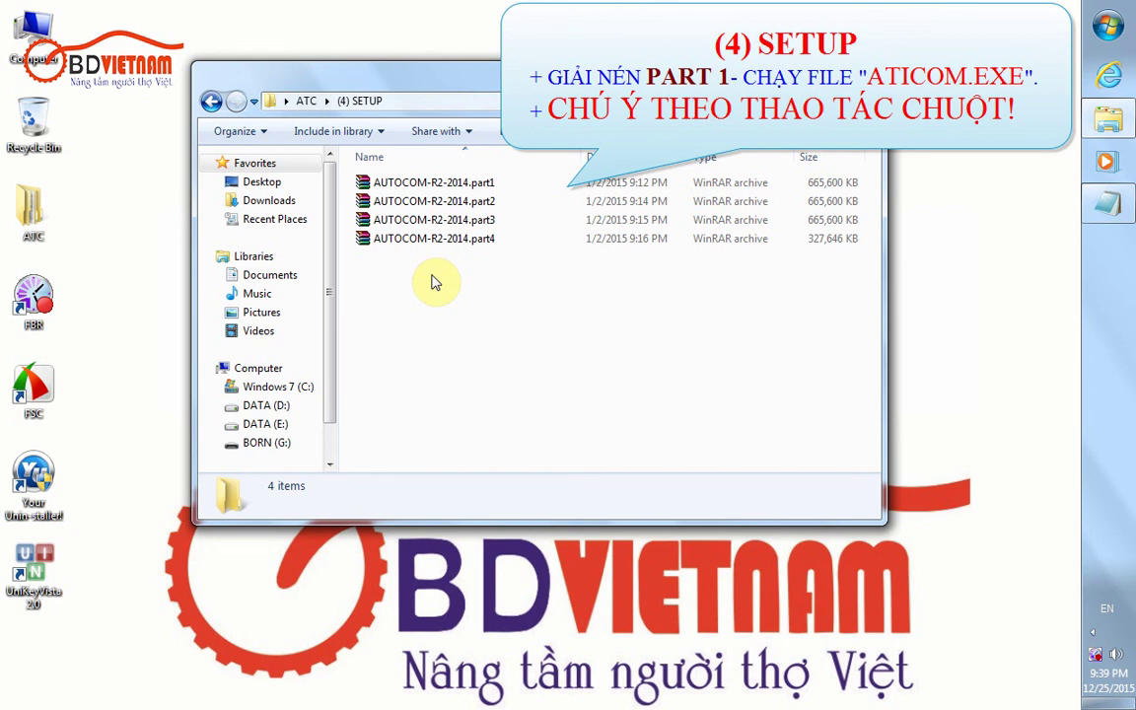
{"action": "left_click", "coordinate": [457, 185]}
{"action": "right_click", "coordinate": [456, 187]}
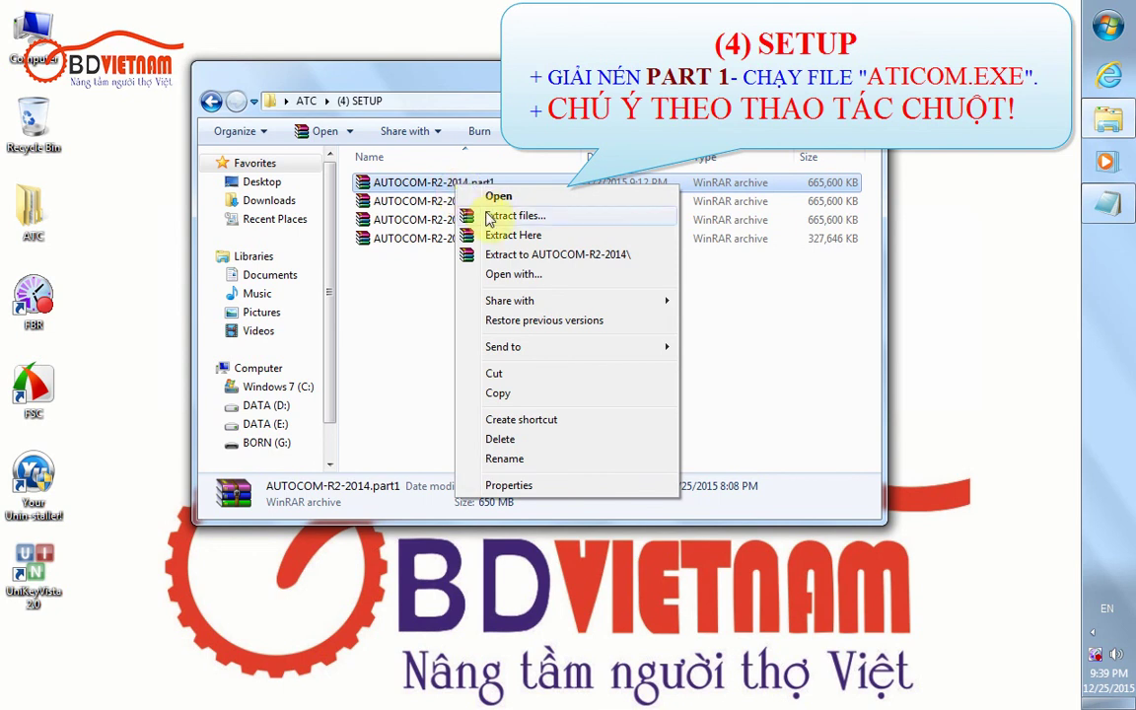
{"action": "left_click", "coordinate": [534, 255]}
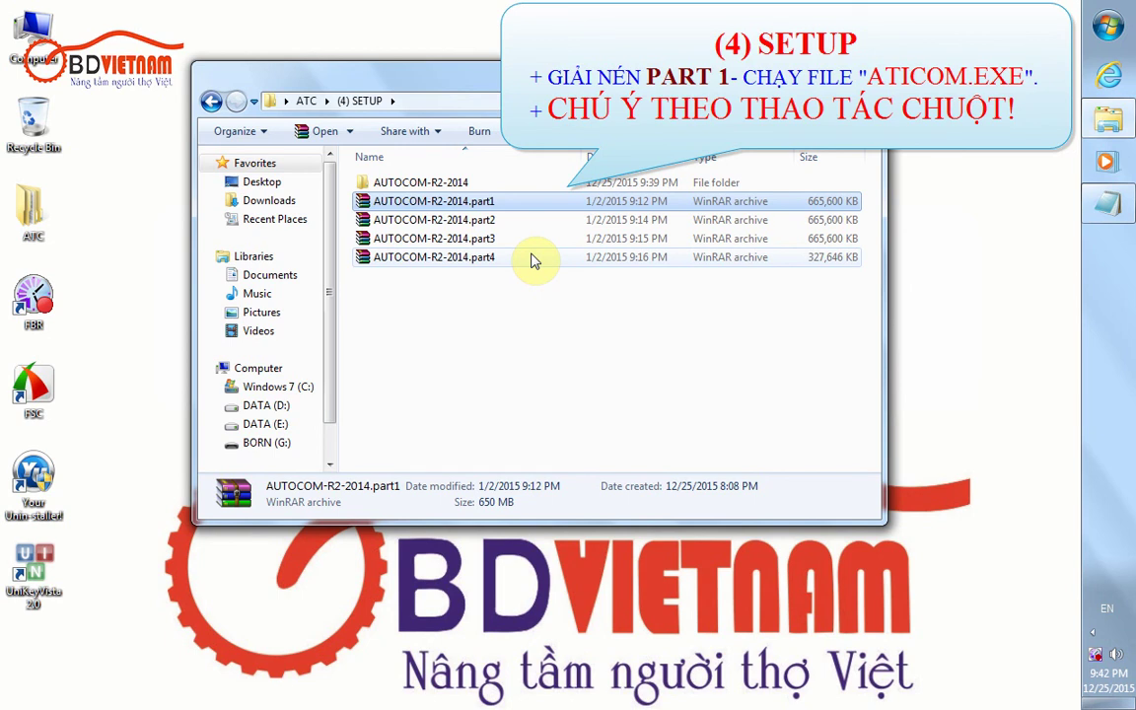
Launch the aticom installer from the extracted AUTOCOM-R2-2014 folder
{"action": "left_click", "coordinate": [444, 182]}
{"action": "right_click", "coordinate": [444, 182]}
{"action": "left_click", "coordinate": [470, 195]}
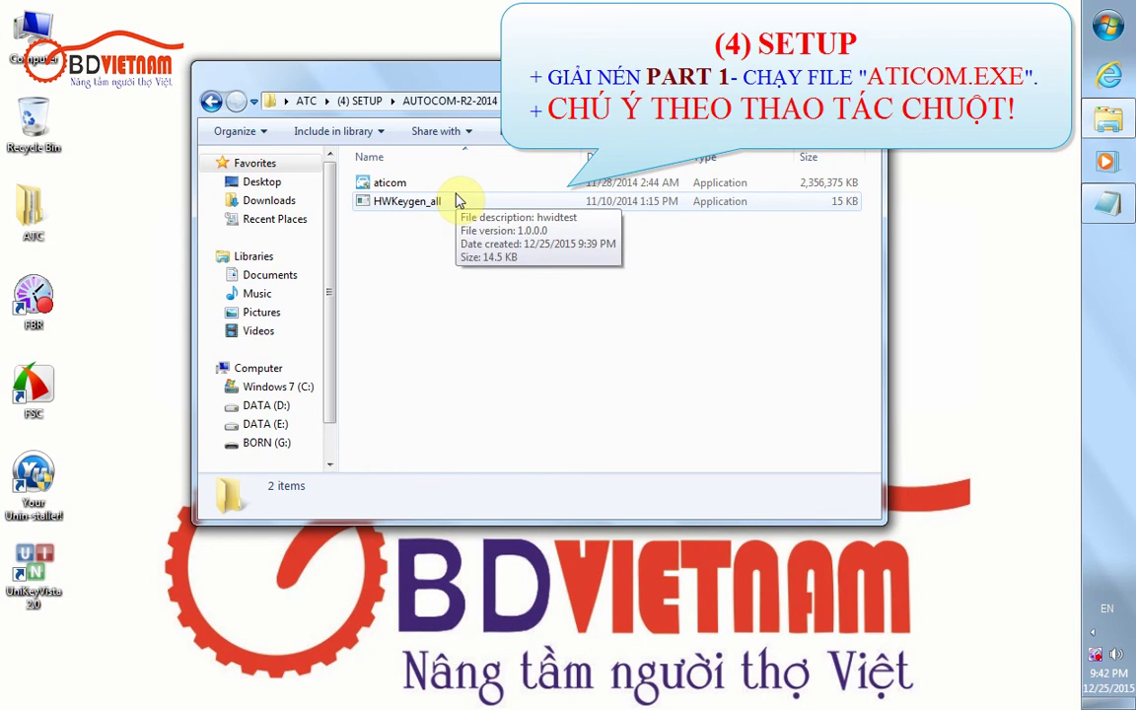
{"action": "left_click", "coordinate": [395, 185]}
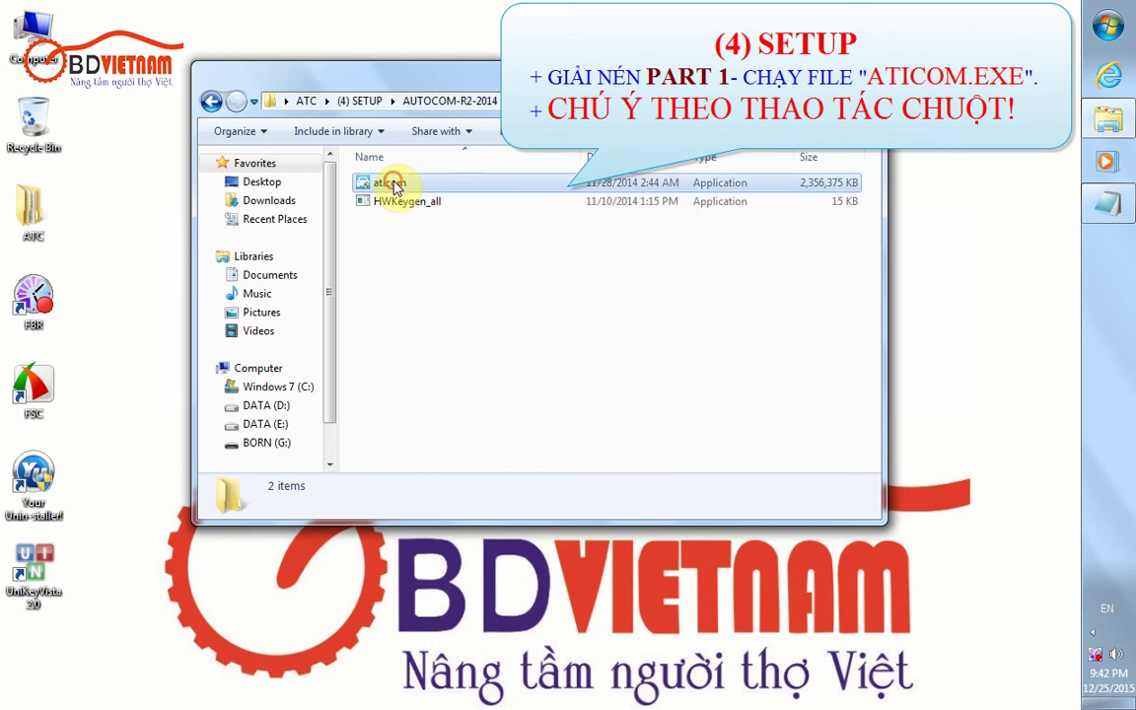
{"action": "right_click", "coordinate": [394, 184]}
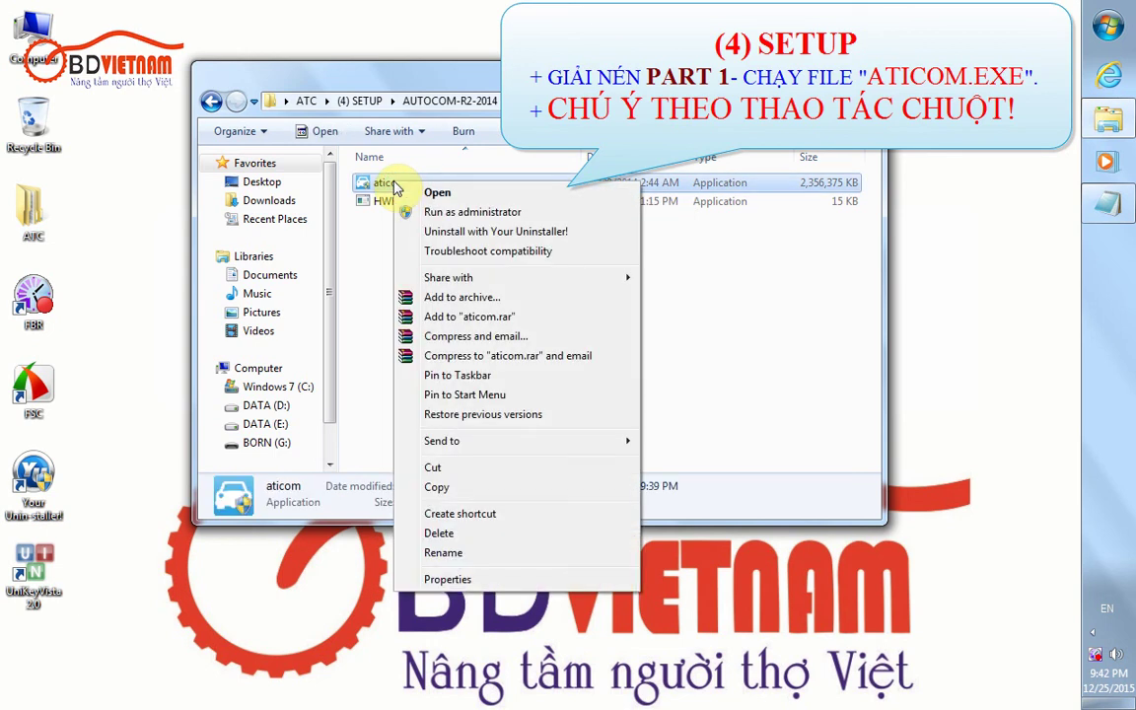
{"action": "left_click", "coordinate": [436, 194]}
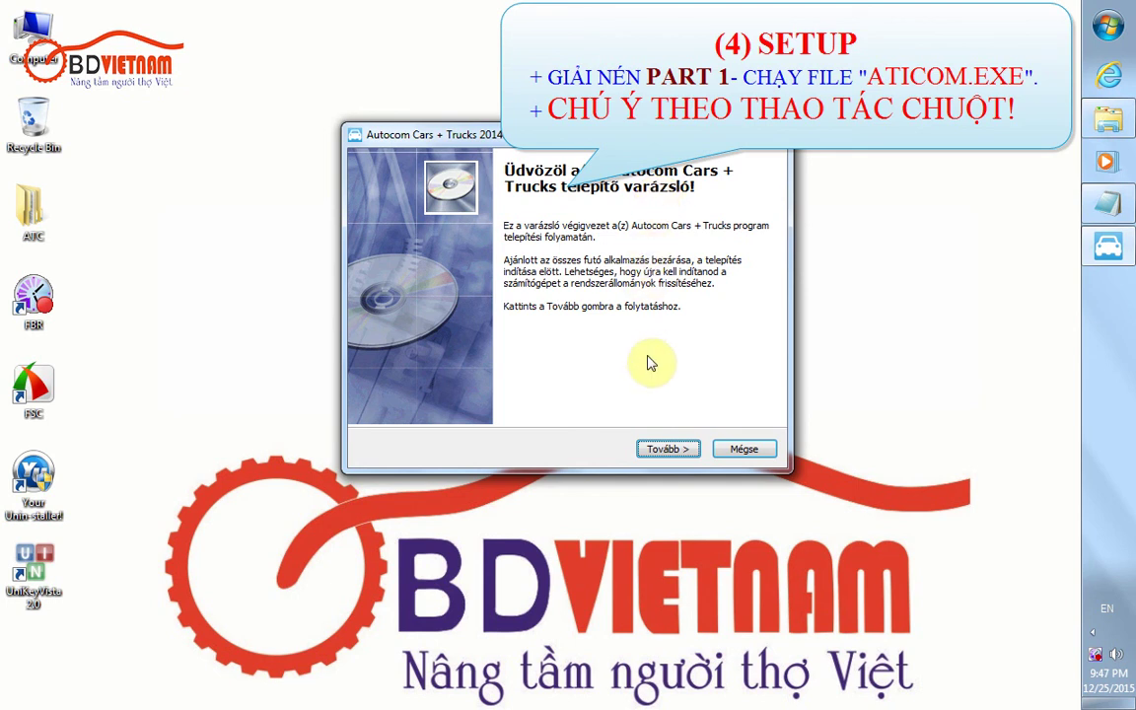
Install Autocom Cars + Trucks to C:\Program Files\Autocom with the desktop icon option kept, and finish the setup wizard
{"action": "left_click", "coordinate": [661, 449]}
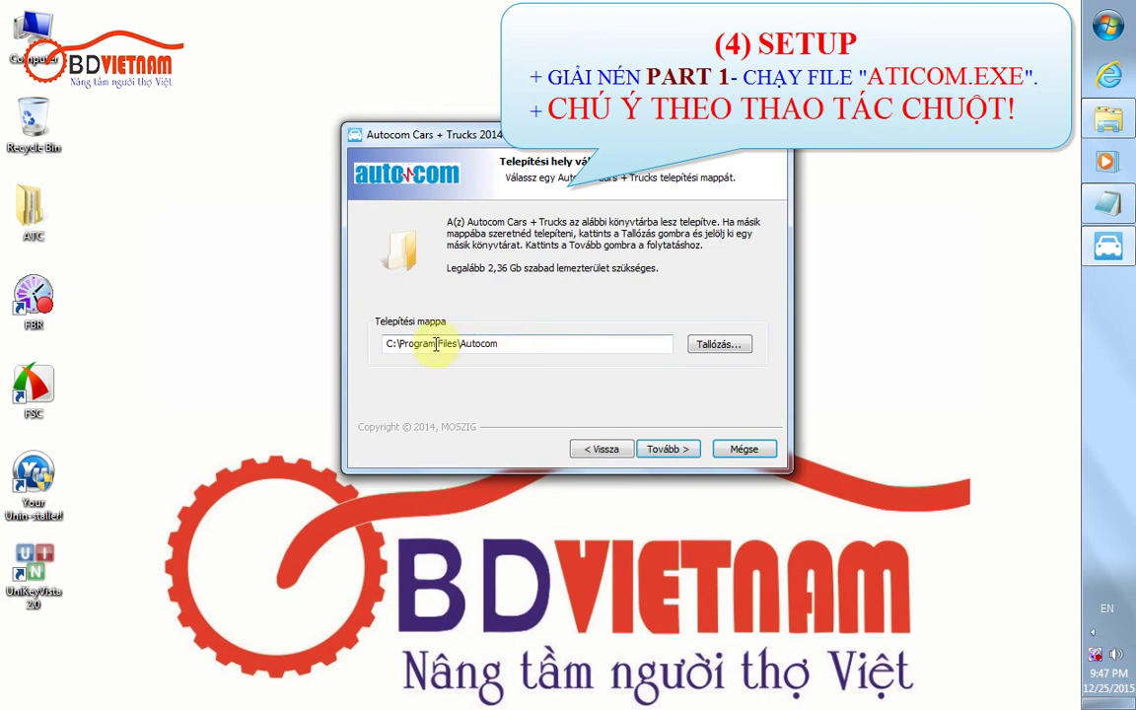
{"action": "left_click", "coordinate": [663, 452]}
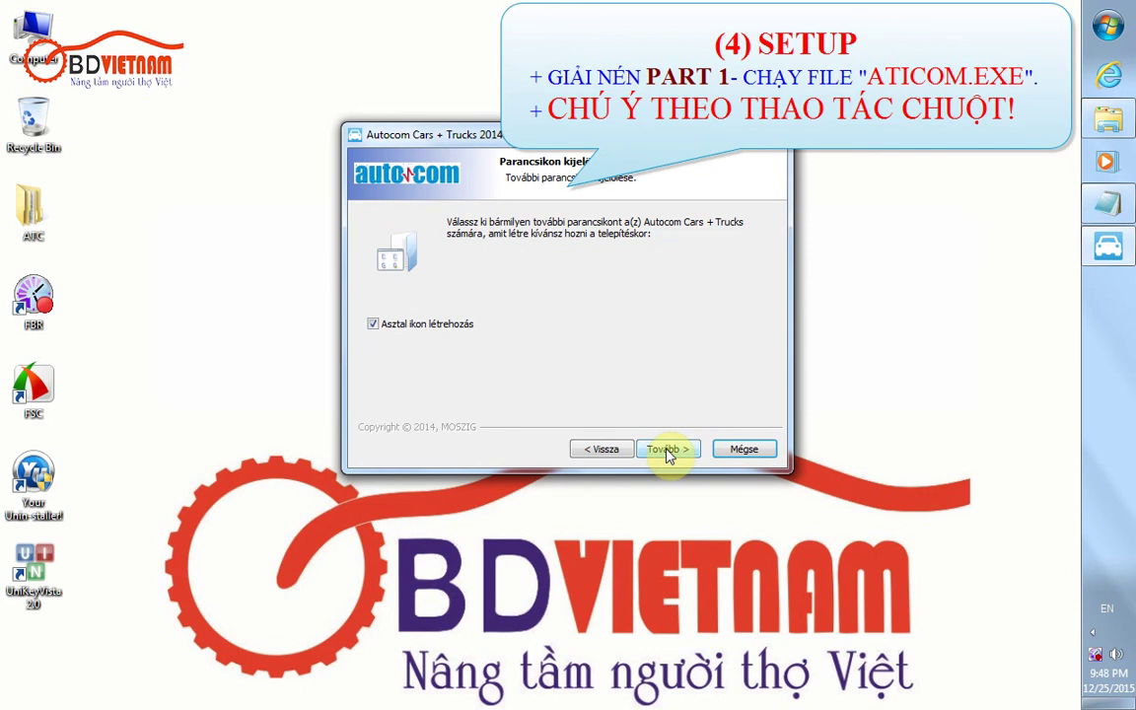
{"action": "left_click", "coordinate": [667, 452]}
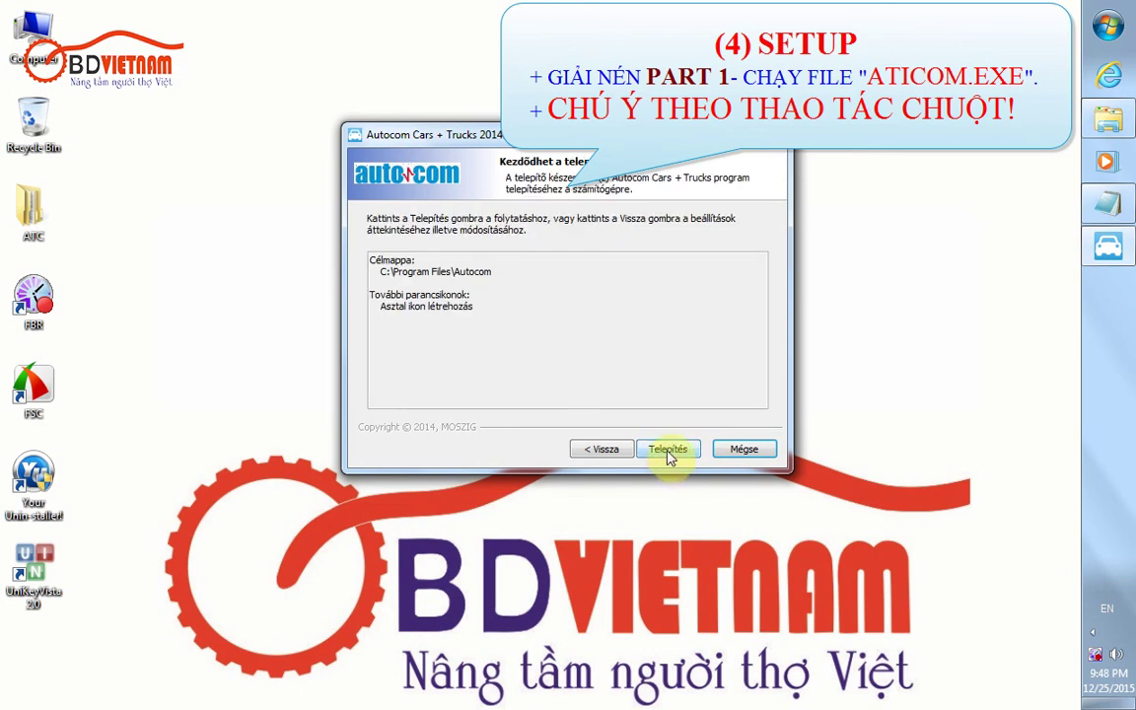
{"action": "left_click", "coordinate": [667, 451]}
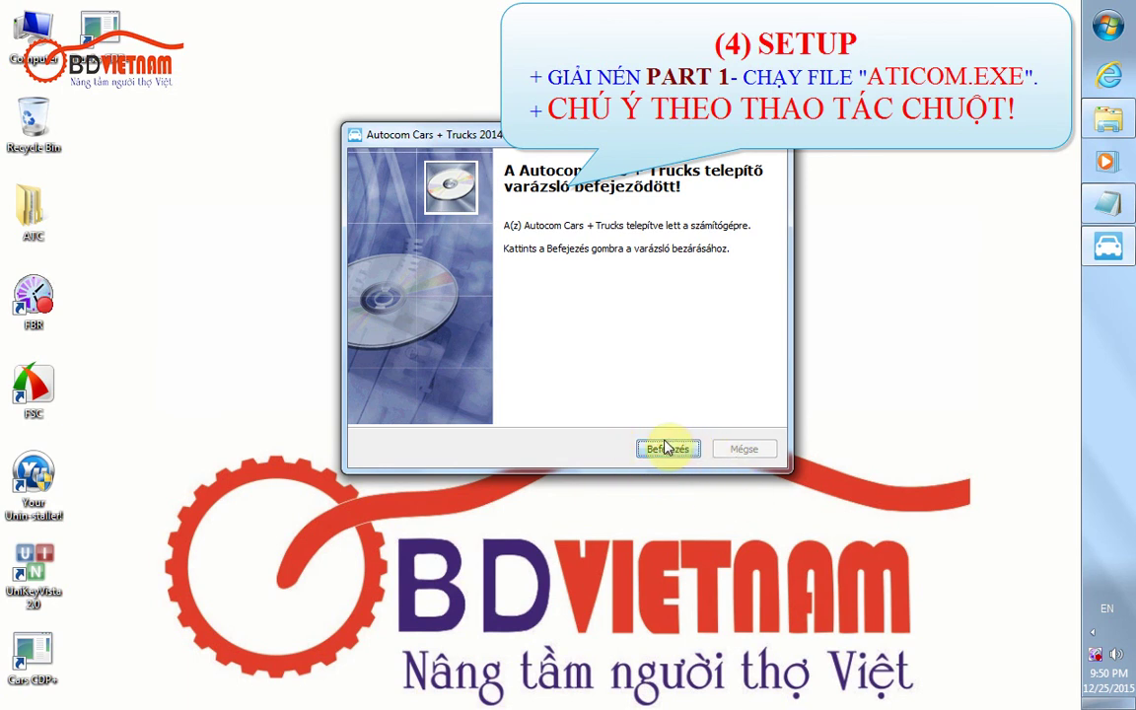
{"action": "left_click", "coordinate": [666, 450]}
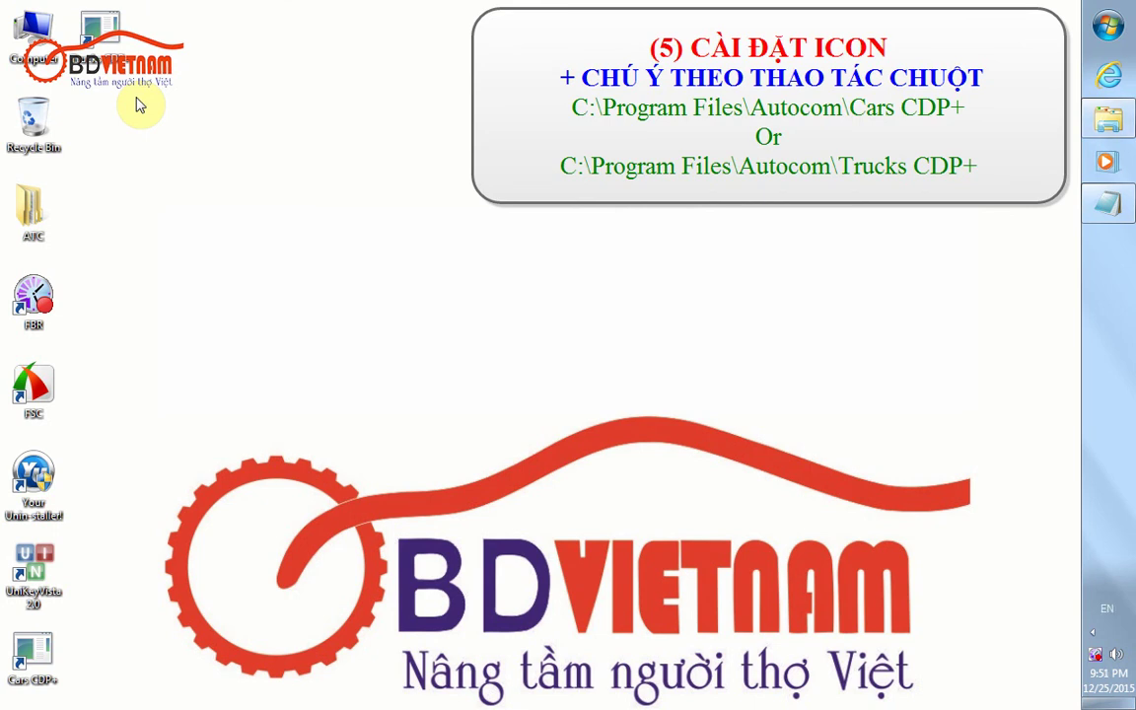
Open the icon settings of the Trucks CDP+ desktop shortcut and start browsing for a different icon file
{"action": "right_click", "coordinate": [103, 45]}
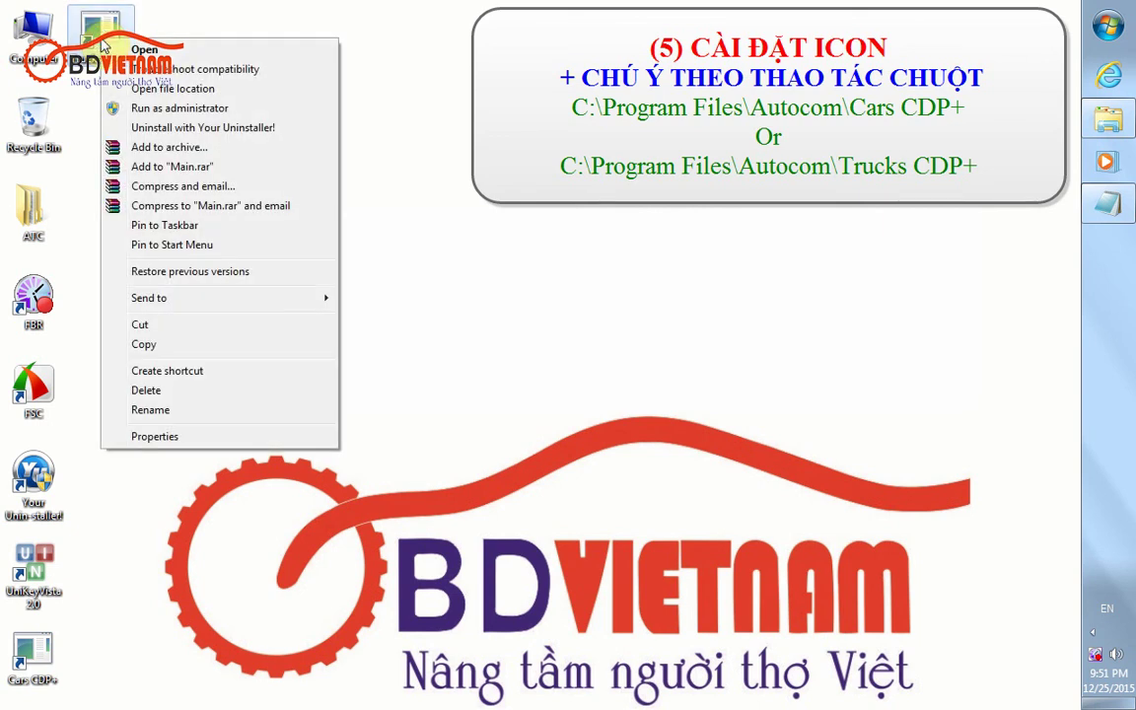
{"action": "left_click", "coordinate": [150, 438]}
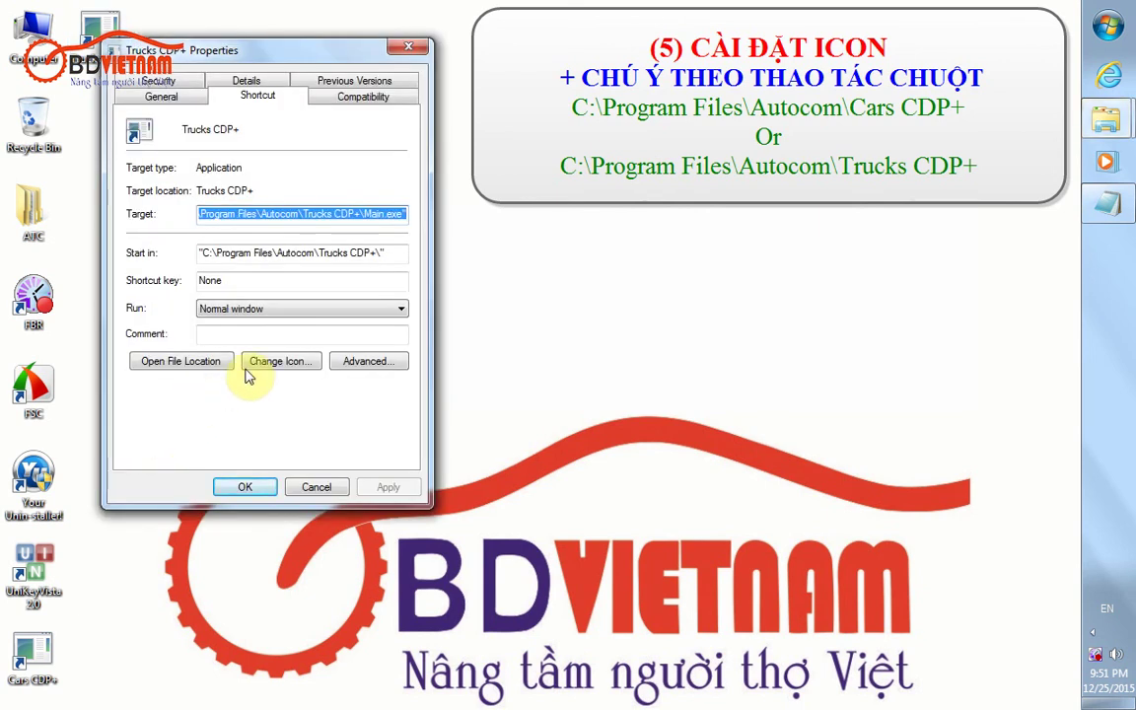
{"action": "left_click", "coordinate": [281, 367]}
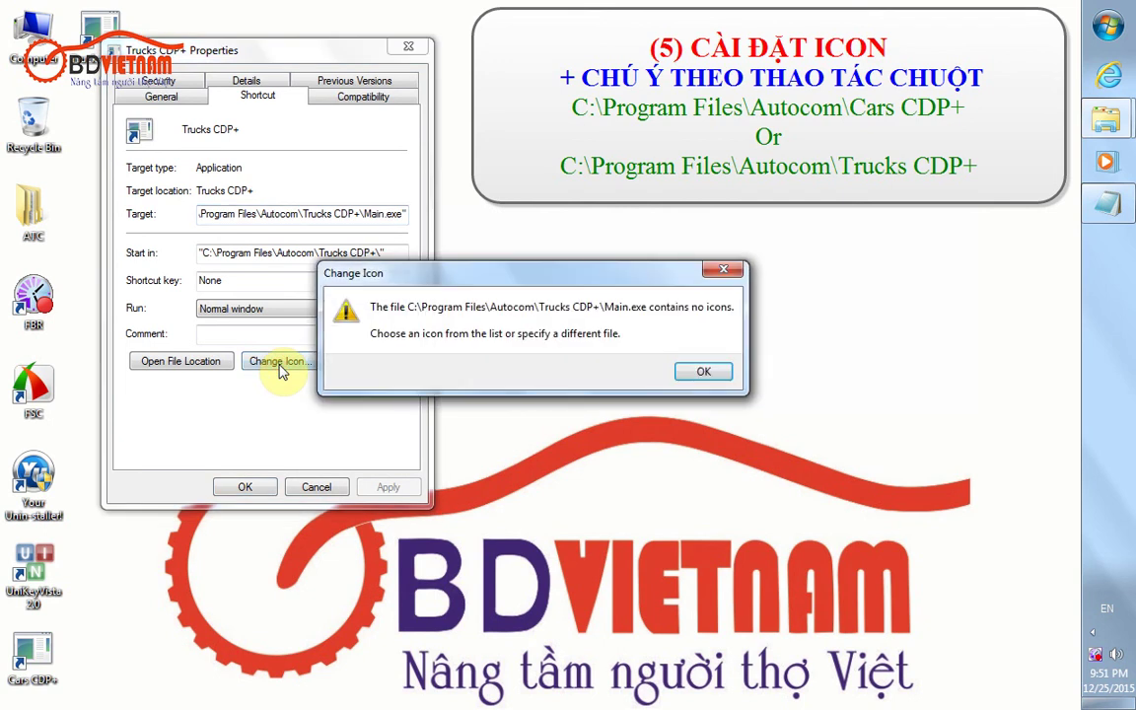
{"action": "left_click", "coordinate": [705, 372]}
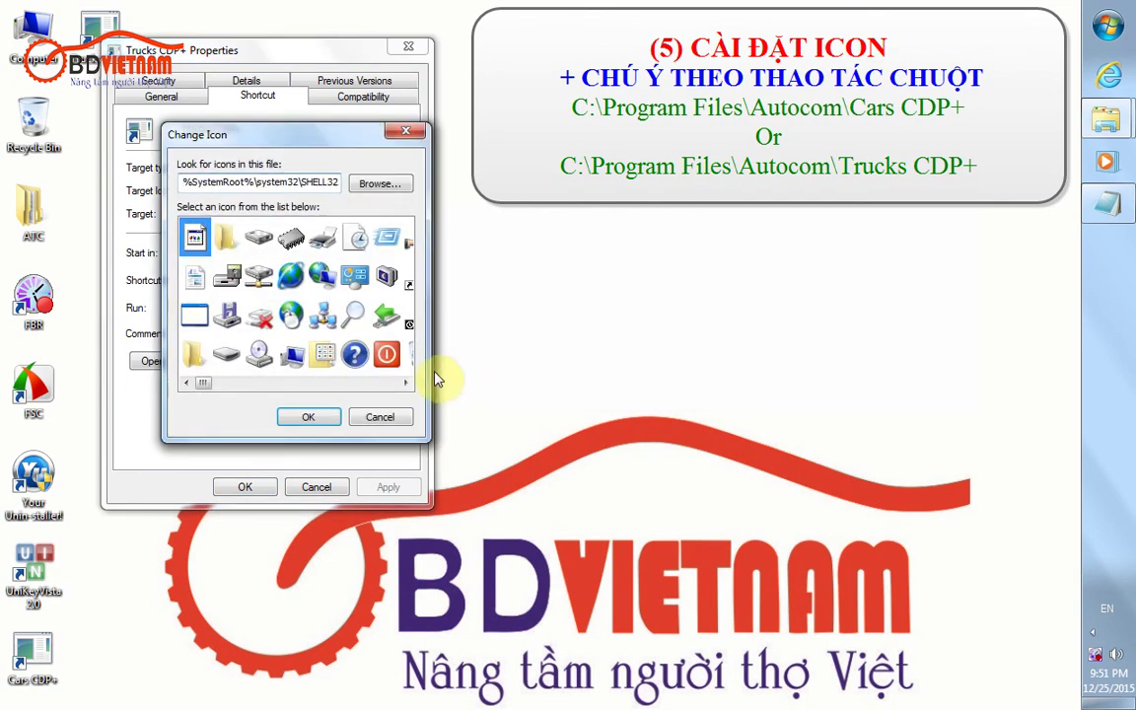
{"action": "left_click", "coordinate": [375, 190]}
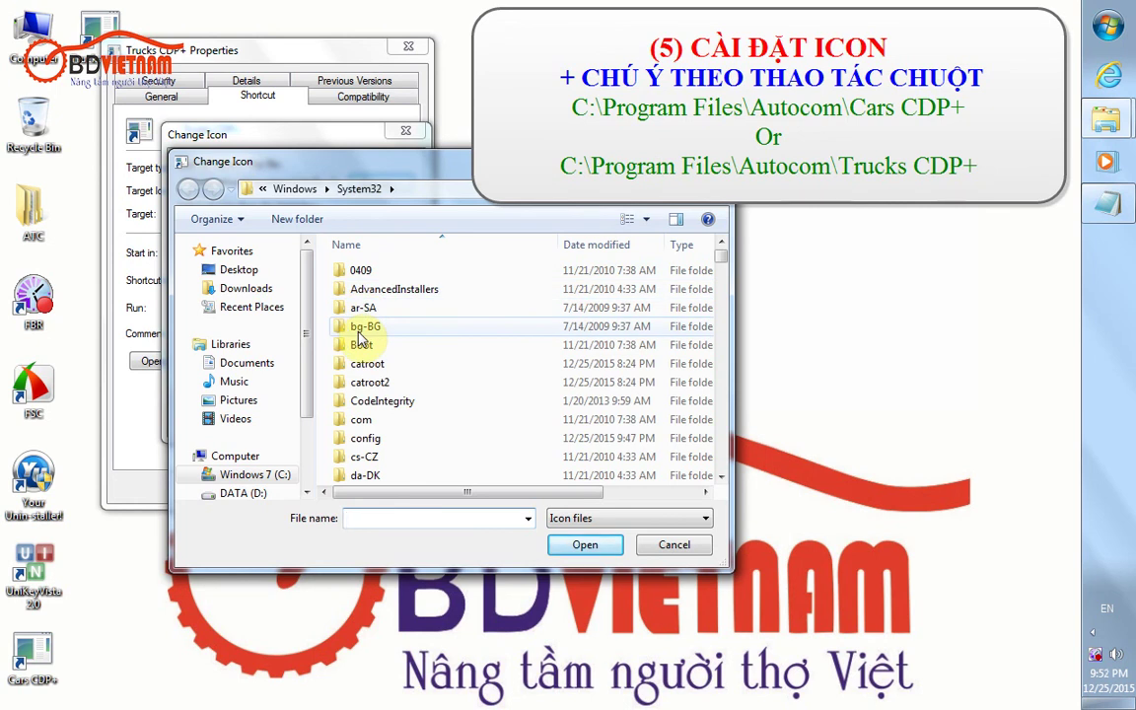
Navigate the icon file dialog to C:\Program Files\Autocom\Trucks CDP+
{"action": "left_click", "coordinate": [280, 477]}
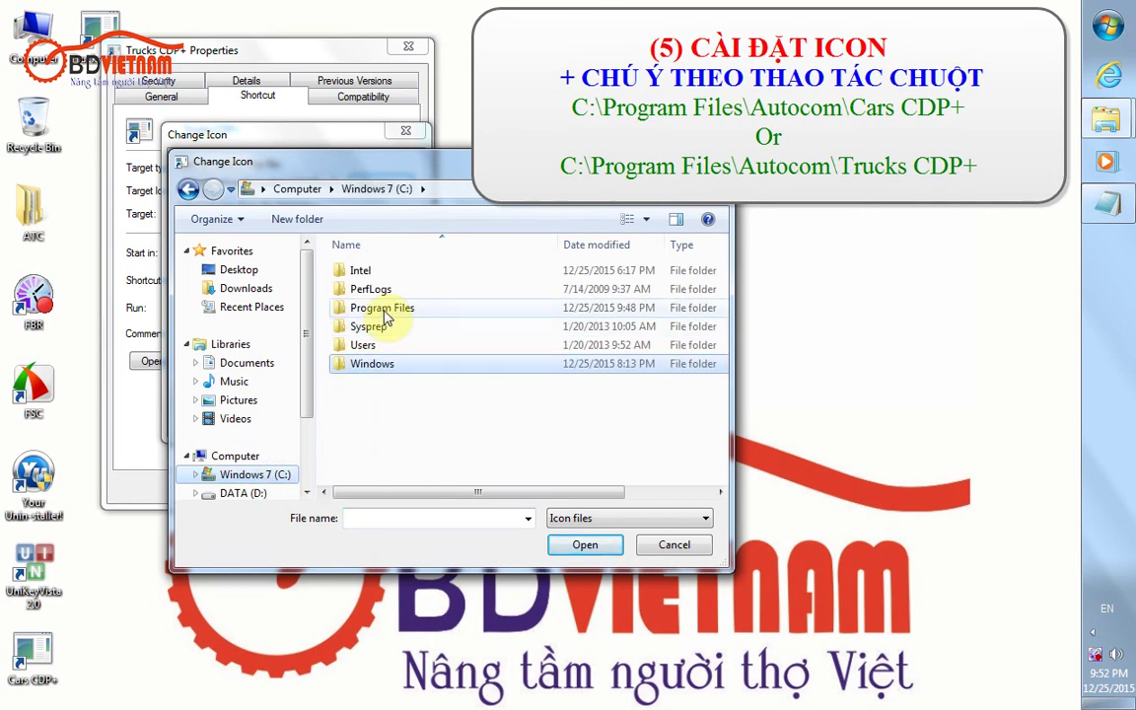
{"action": "left_click", "coordinate": [383, 310]}
{"action": "double_click", "coordinate": [384, 310]}
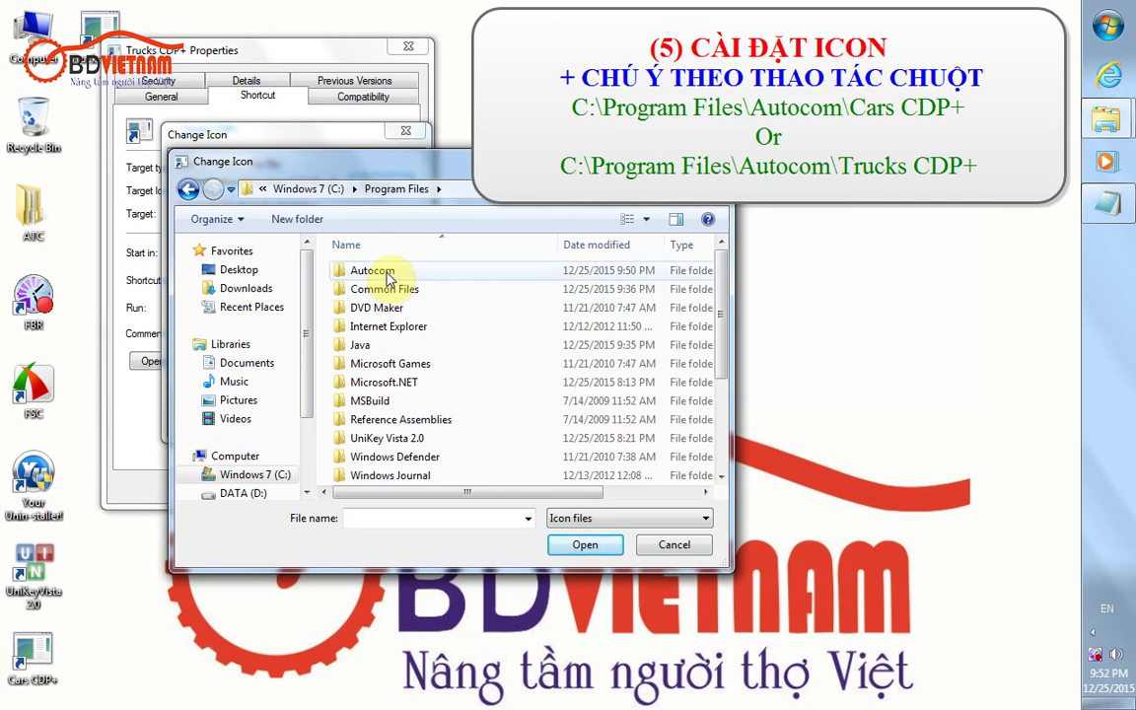
{"action": "double_click", "coordinate": [389, 272]}
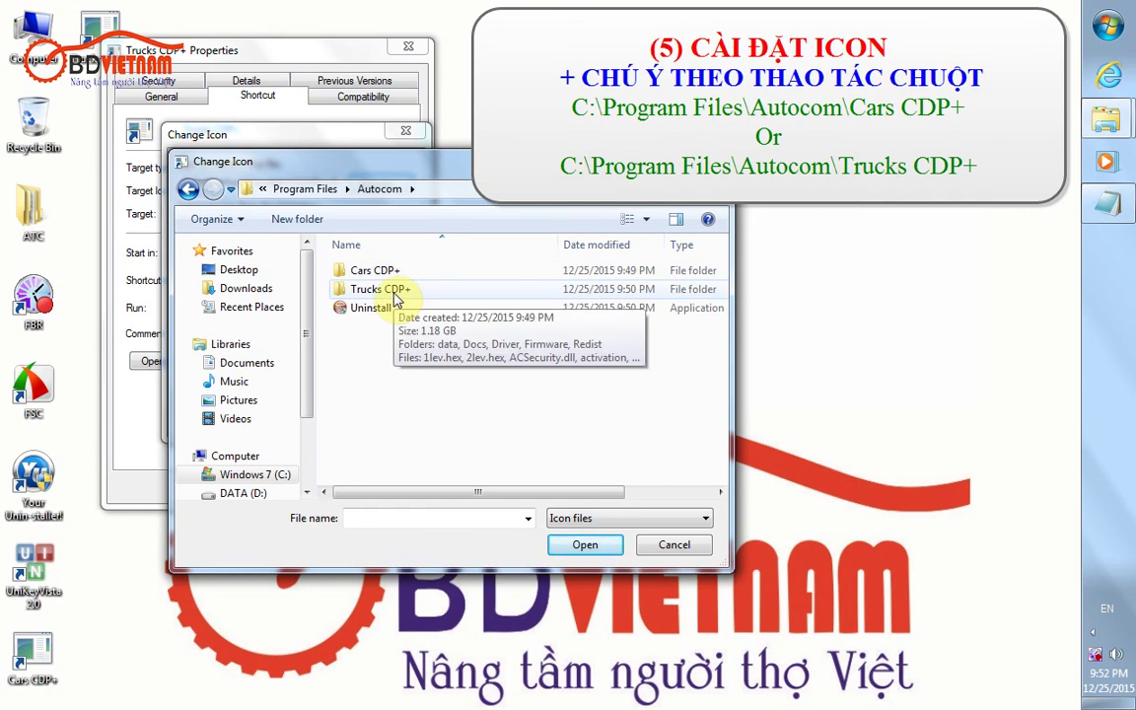
{"action": "double_click", "coordinate": [393, 298]}
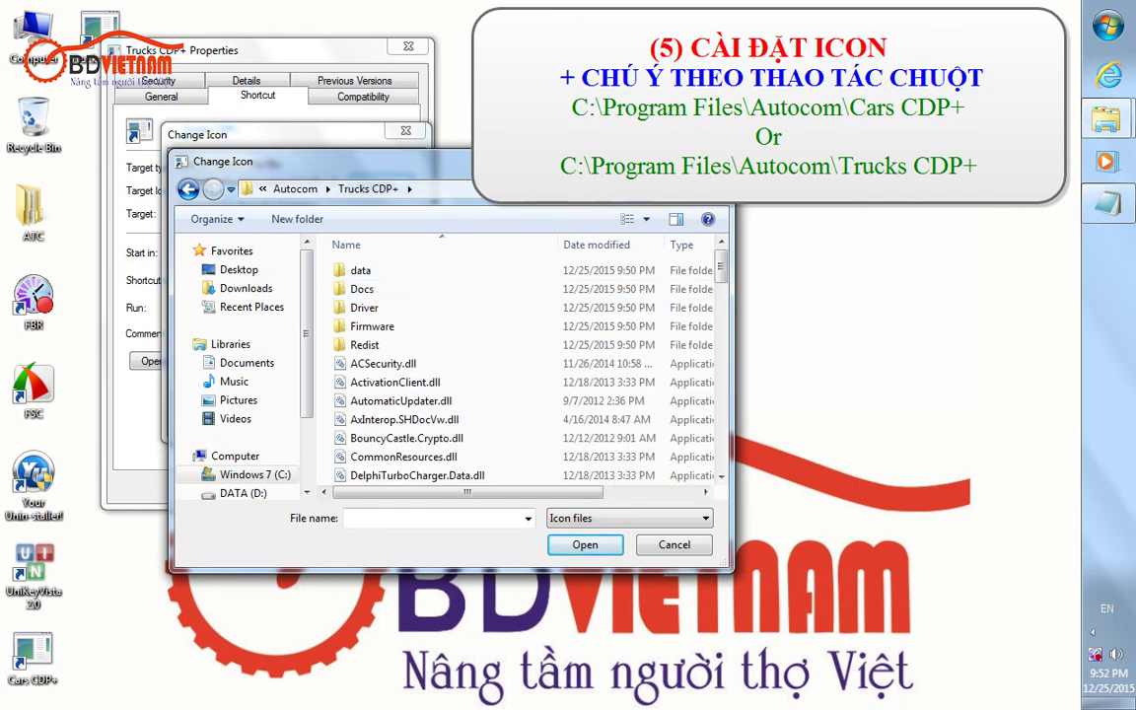
Enlarge the icon file dialog and show the Trucks CDP+ folder's files as a compact multi-column list
{"action": "left_click_drag", "start_coordinate": [296, 161], "coordinate": [232, 52]}
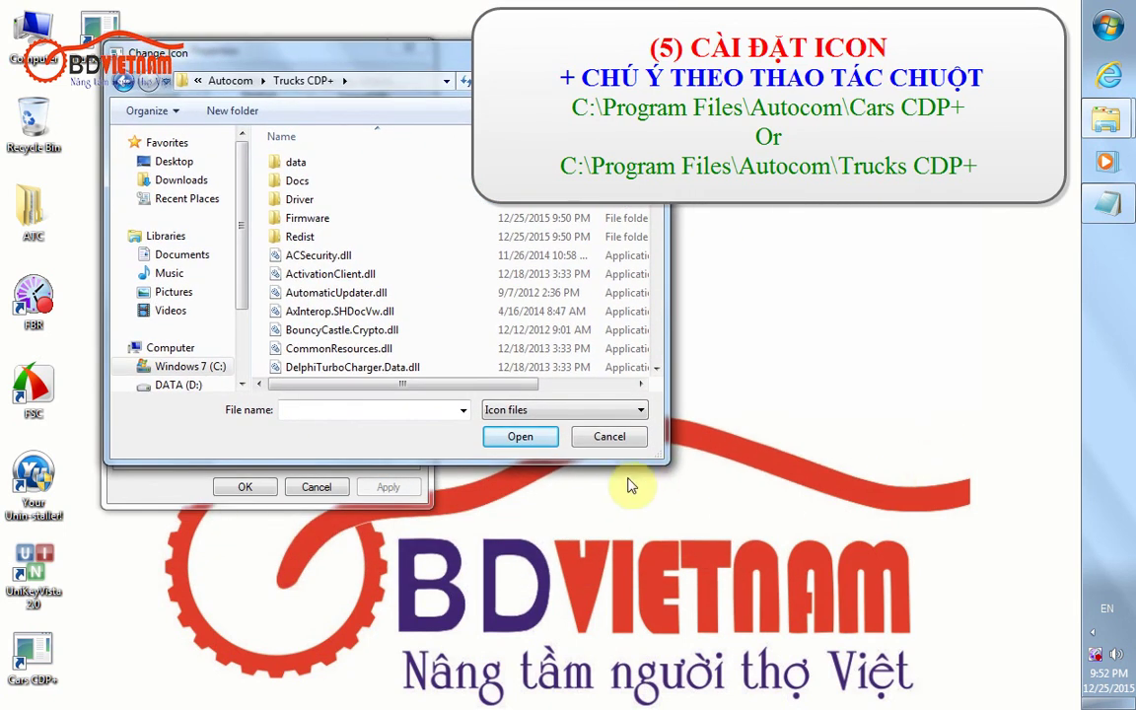
{"action": "left_click_drag", "start_coordinate": [660, 461], "coordinate": [1007, 678]}
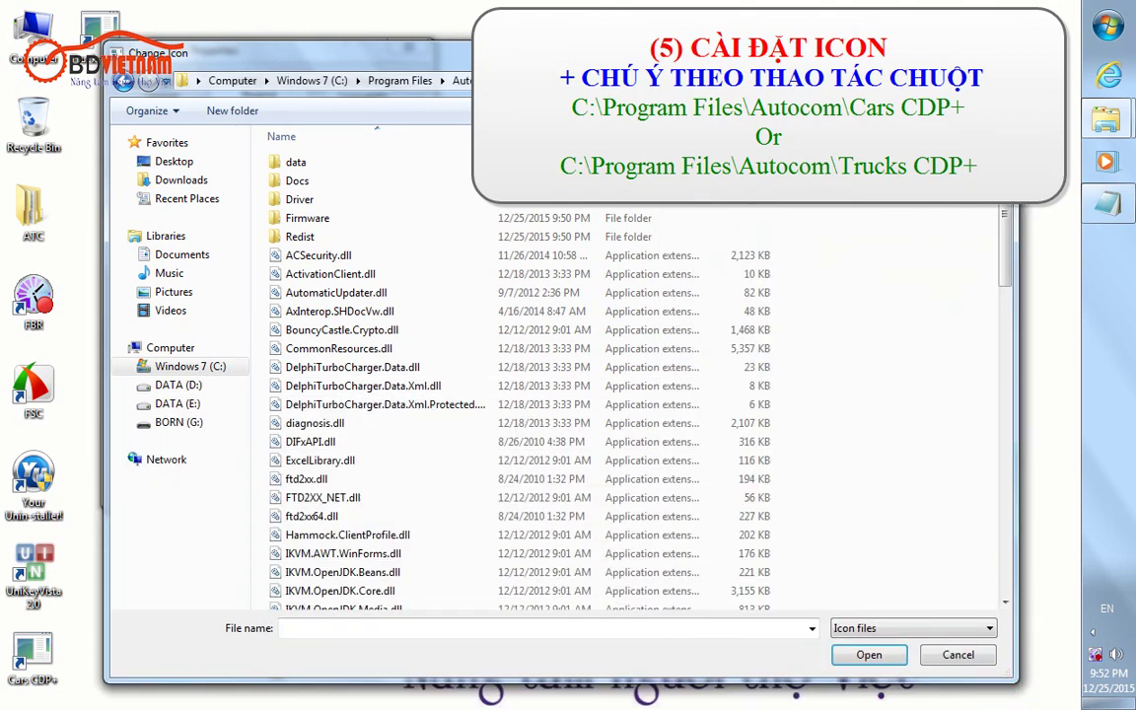
{"action": "left_click", "coordinate": [948, 110]}
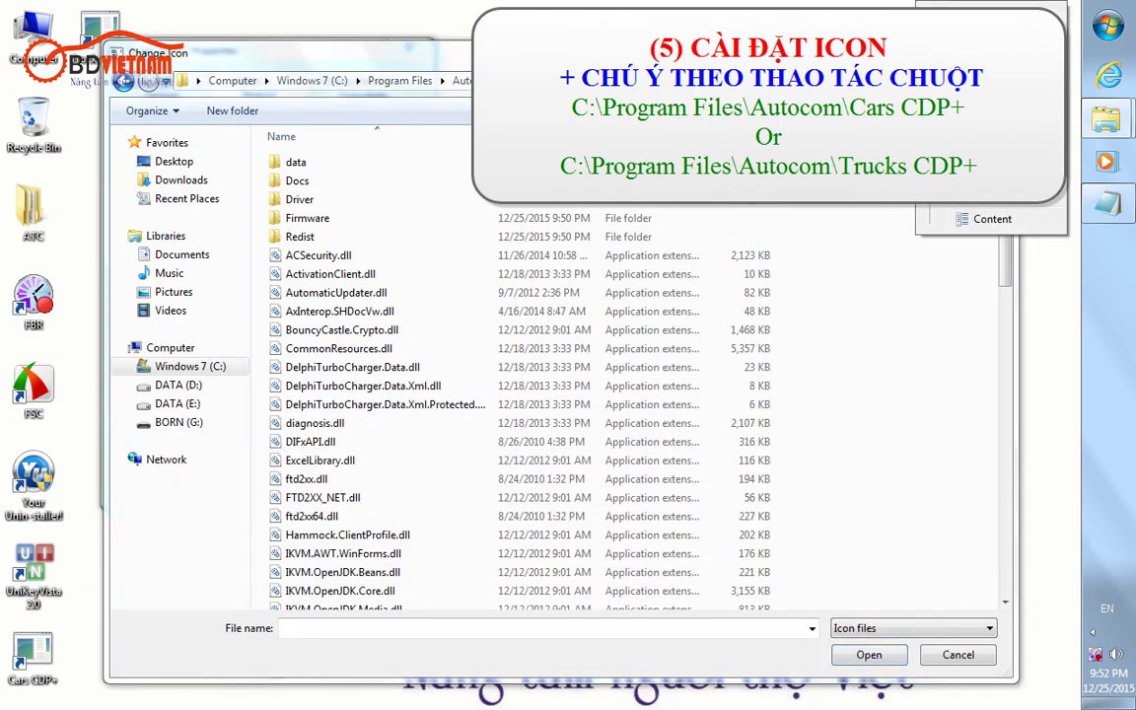
{"action": "left_click", "coordinate": [976, 154]}
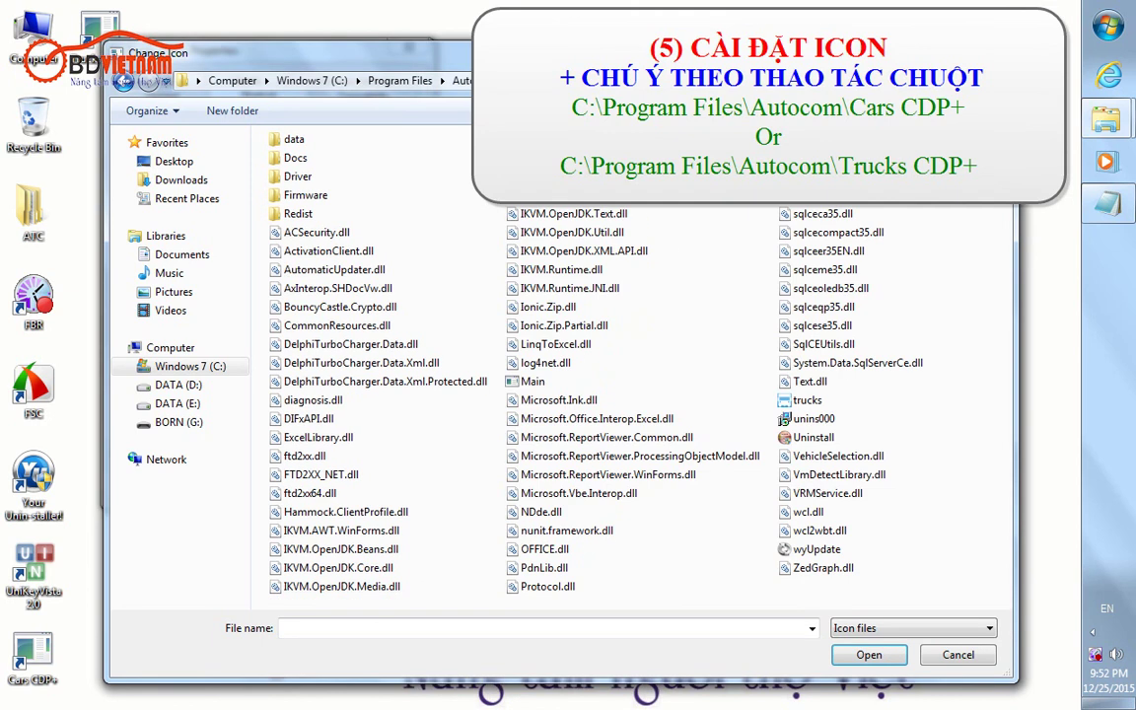
Set the trucks icon file as the icon of the Trucks CDP+ shortcut and save its properties
{"action": "left_click", "coordinate": [805, 404]}
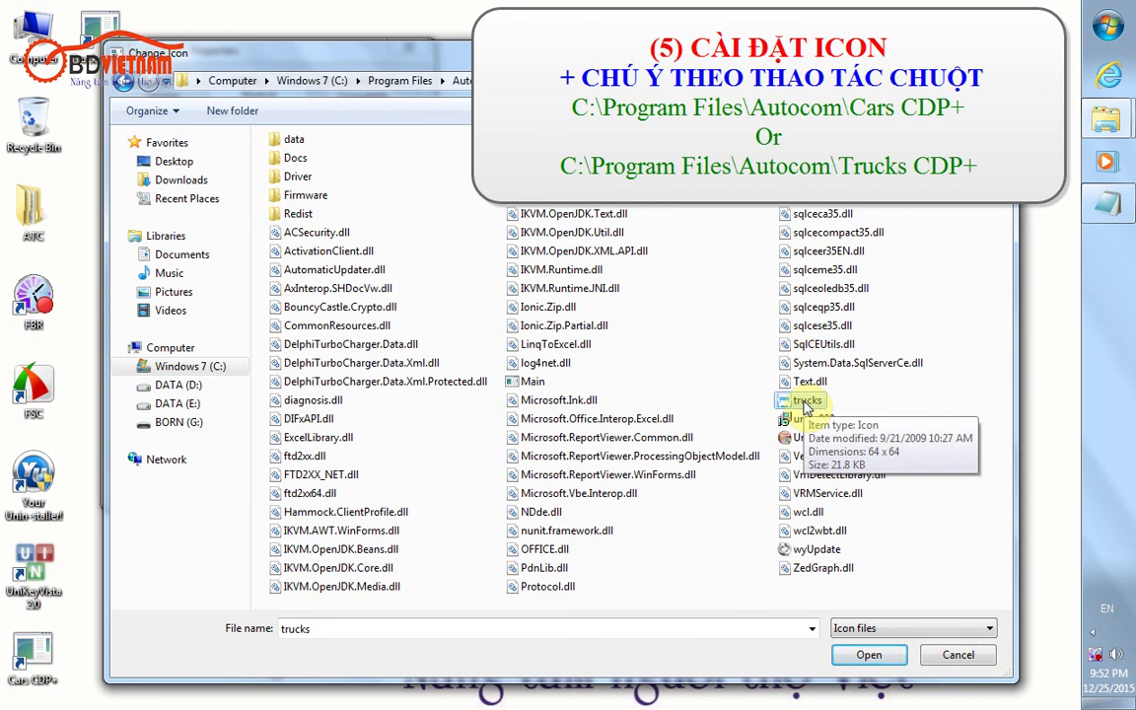
{"action": "left_click", "coordinate": [806, 405]}
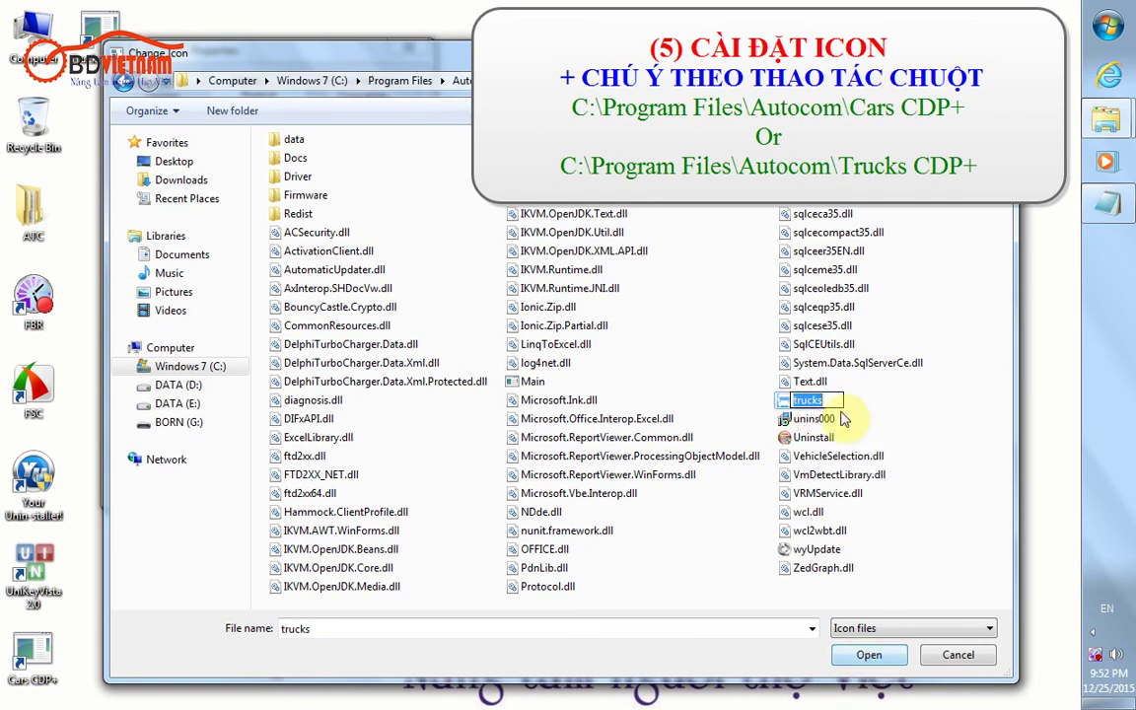
{"action": "left_click", "coordinate": [866, 654]}
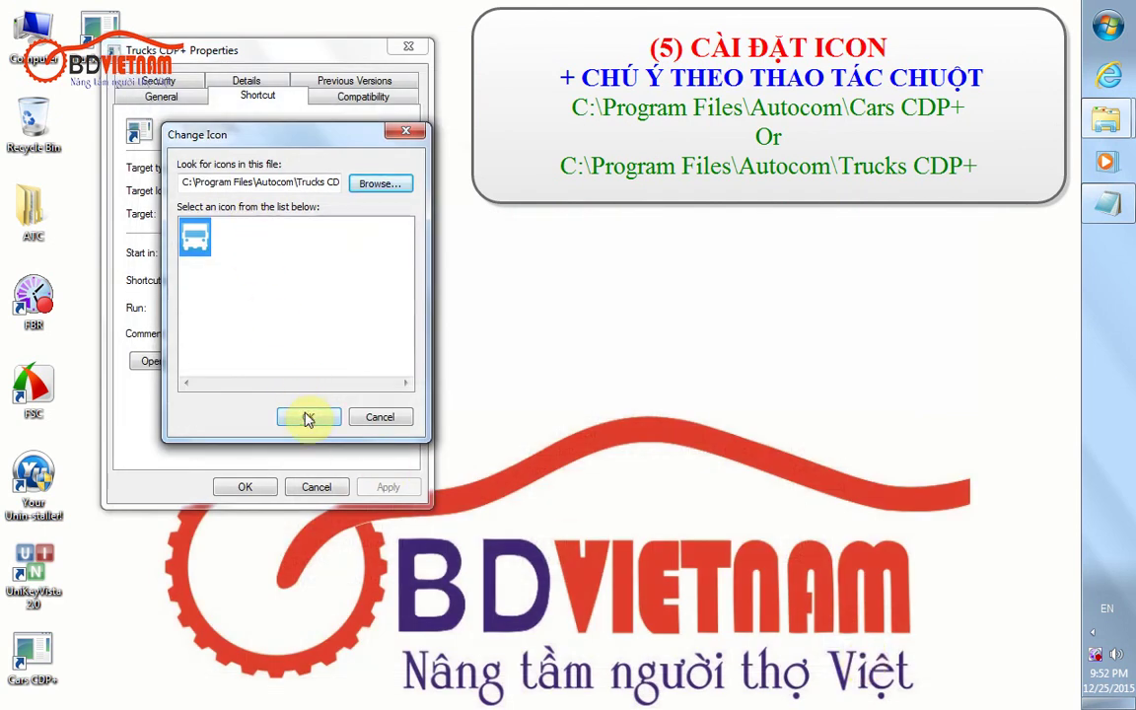
{"action": "left_click", "coordinate": [309, 418]}
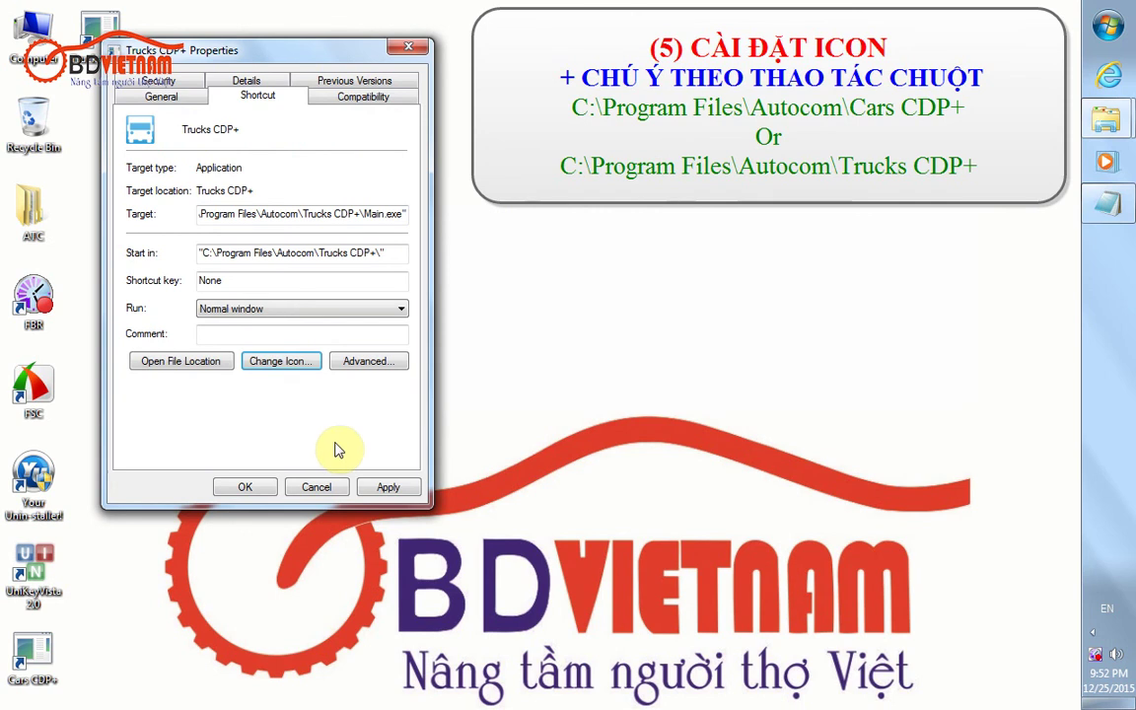
{"action": "left_click", "coordinate": [386, 489]}
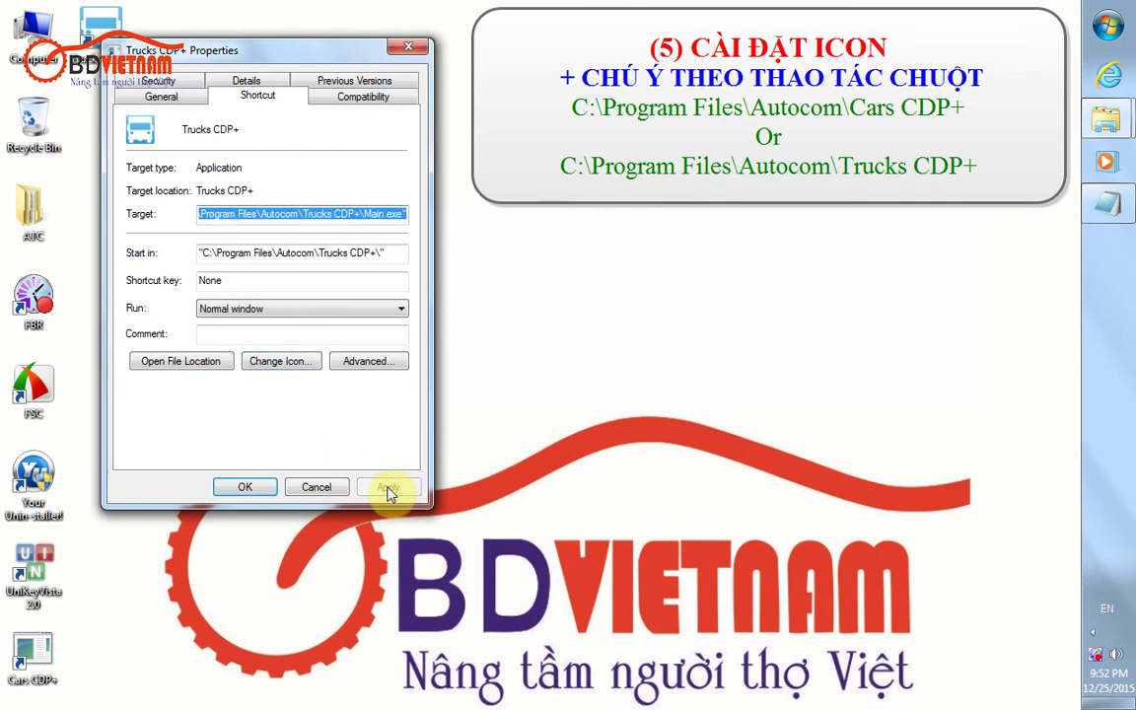
{"action": "left_click", "coordinate": [245, 488]}
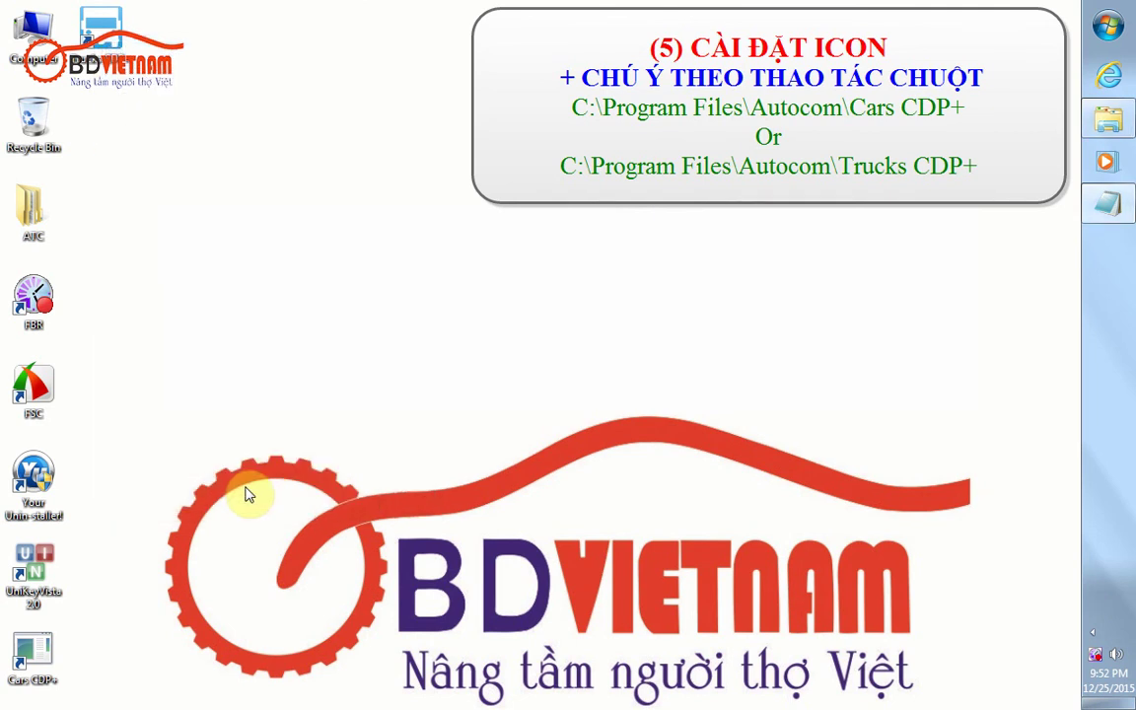
Open the icon settings of the Cars CDP+ desktop shortcut and start browsing for a different icon file
{"action": "left_click", "coordinate": [37, 646]}
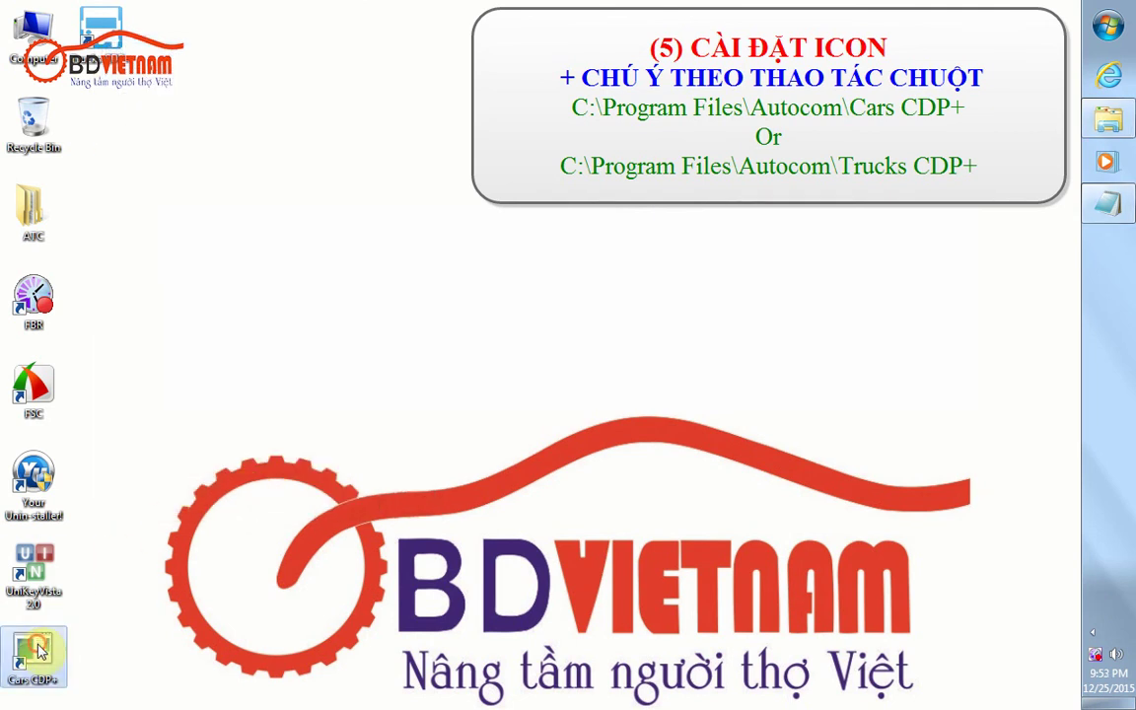
{"action": "right_click", "coordinate": [39, 648]}
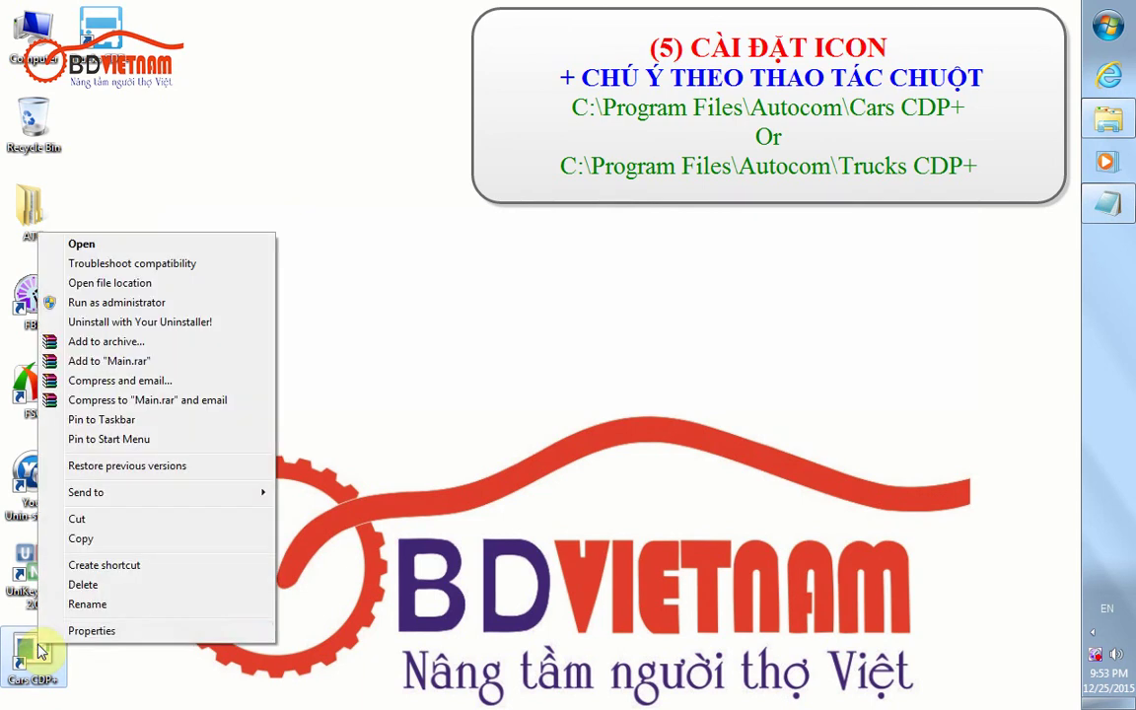
{"action": "left_click", "coordinate": [112, 635]}
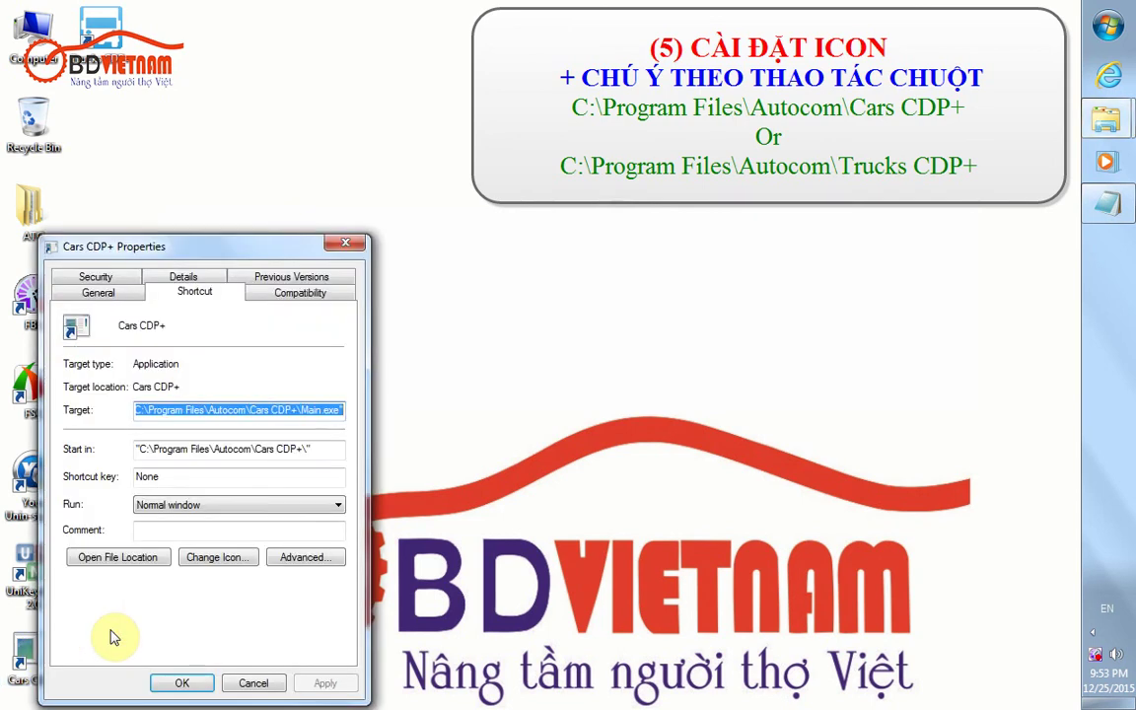
{"action": "left_click", "coordinate": [210, 559]}
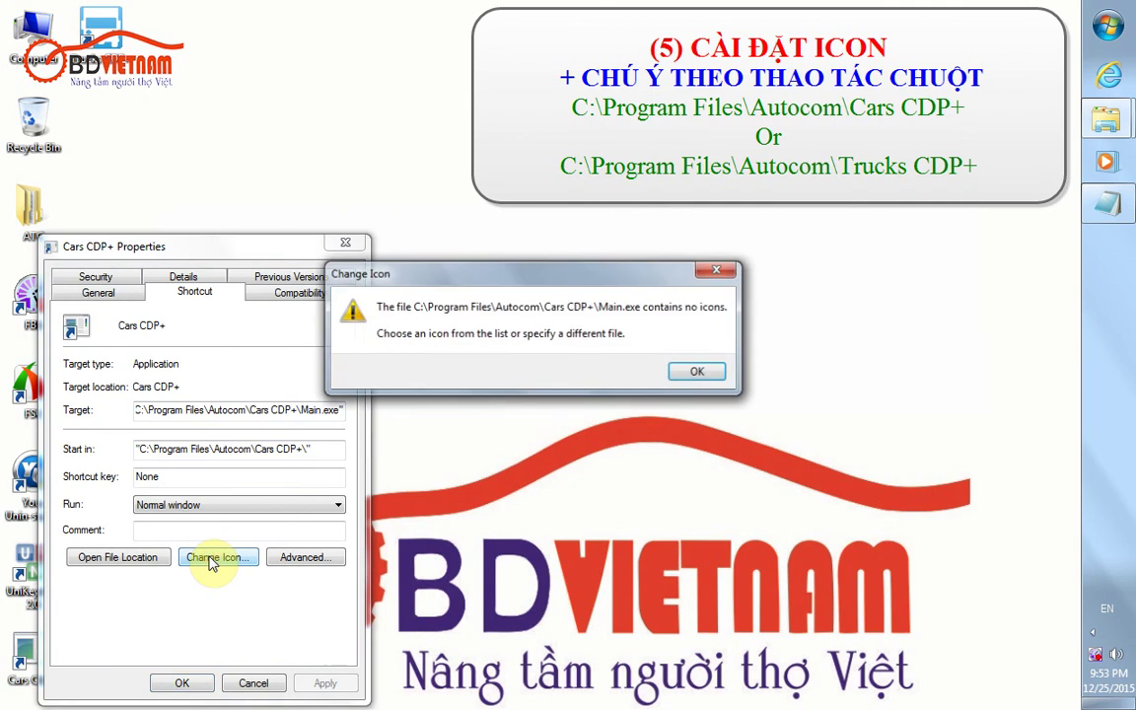
{"action": "left_click", "coordinate": [700, 372]}
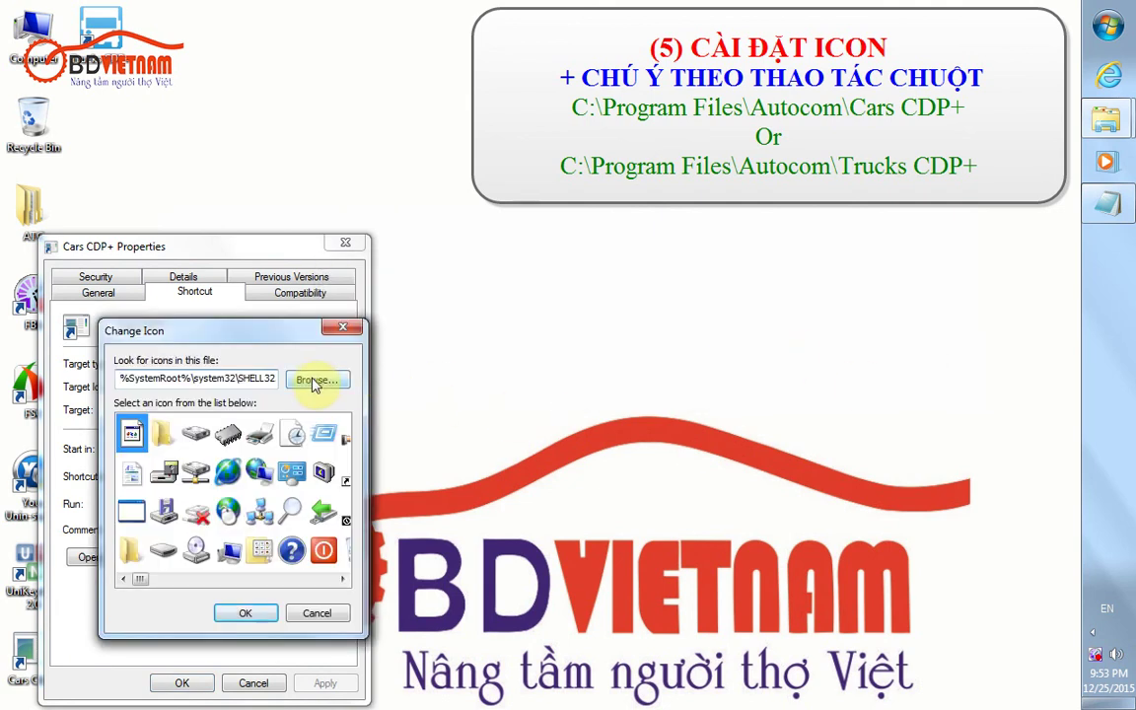
{"action": "left_click", "coordinate": [314, 383]}
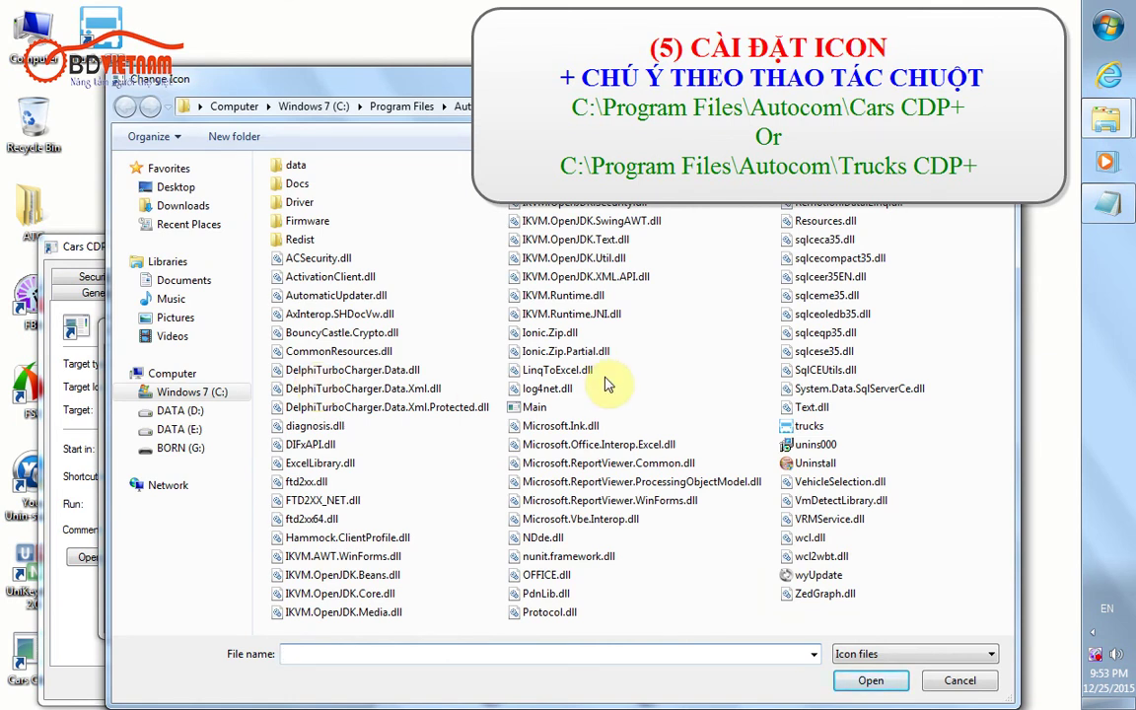
Navigate the icon file dialog to C:\Program Files\Autocom\Cars CDP+
{"action": "left_click_drag", "start_coordinate": [455, 81], "coordinate": [455, 76]}
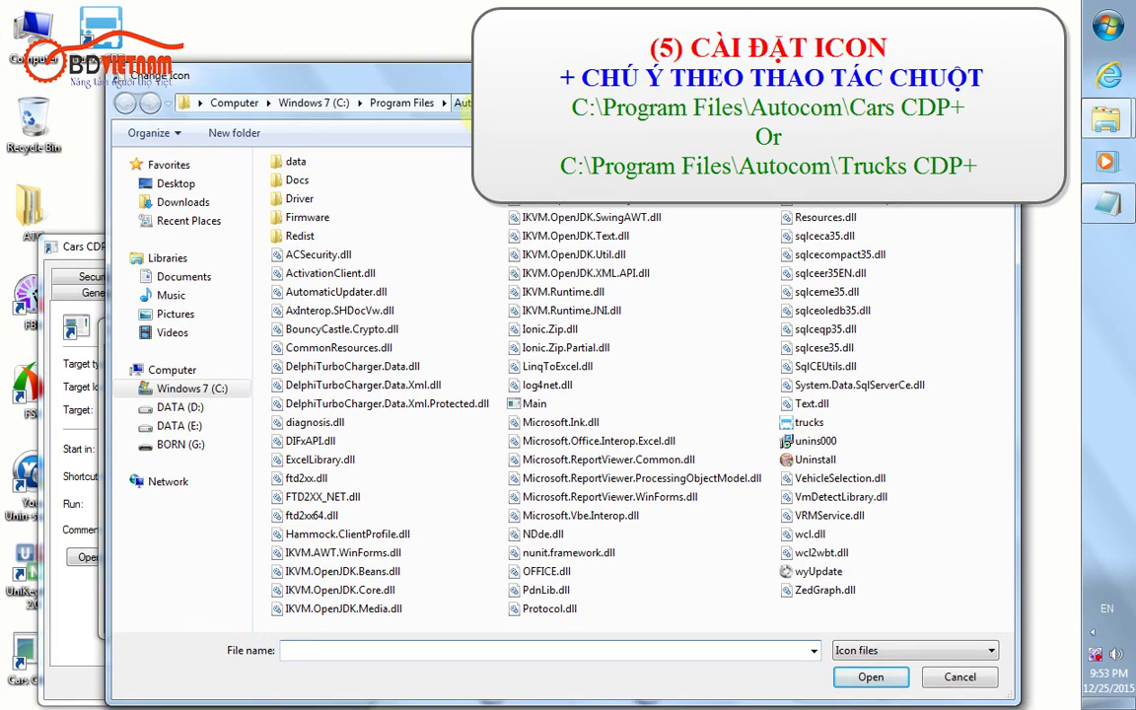
{"action": "left_click", "coordinate": [459, 103]}
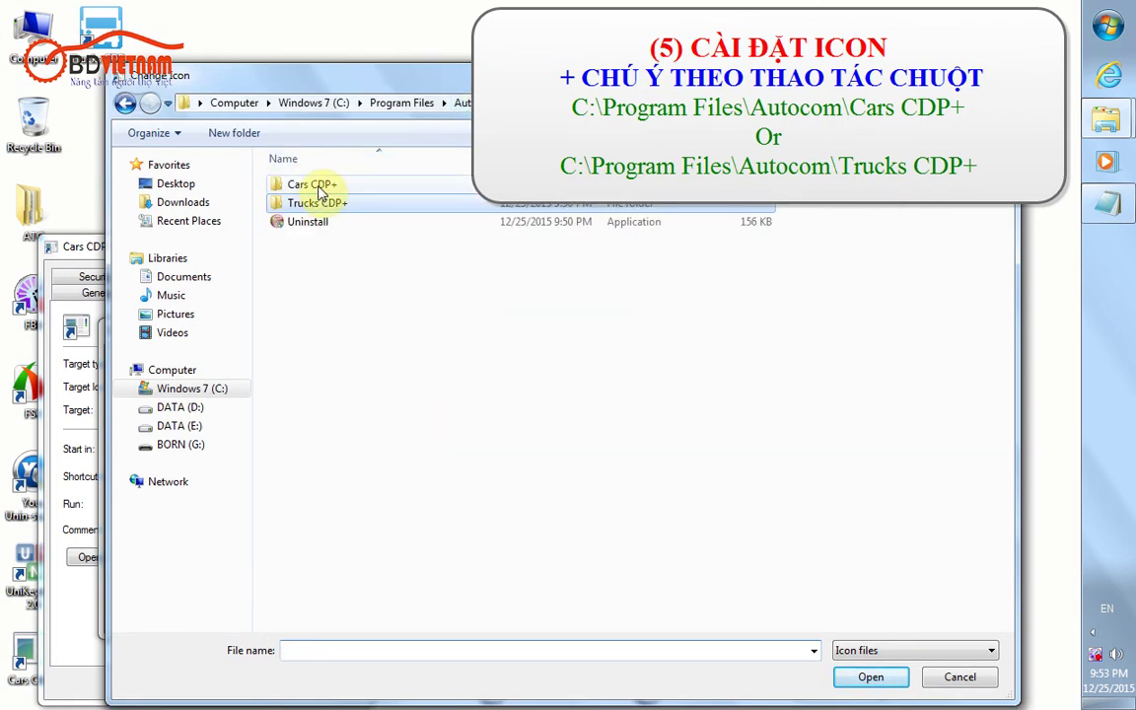
{"action": "double_click", "coordinate": [322, 189]}
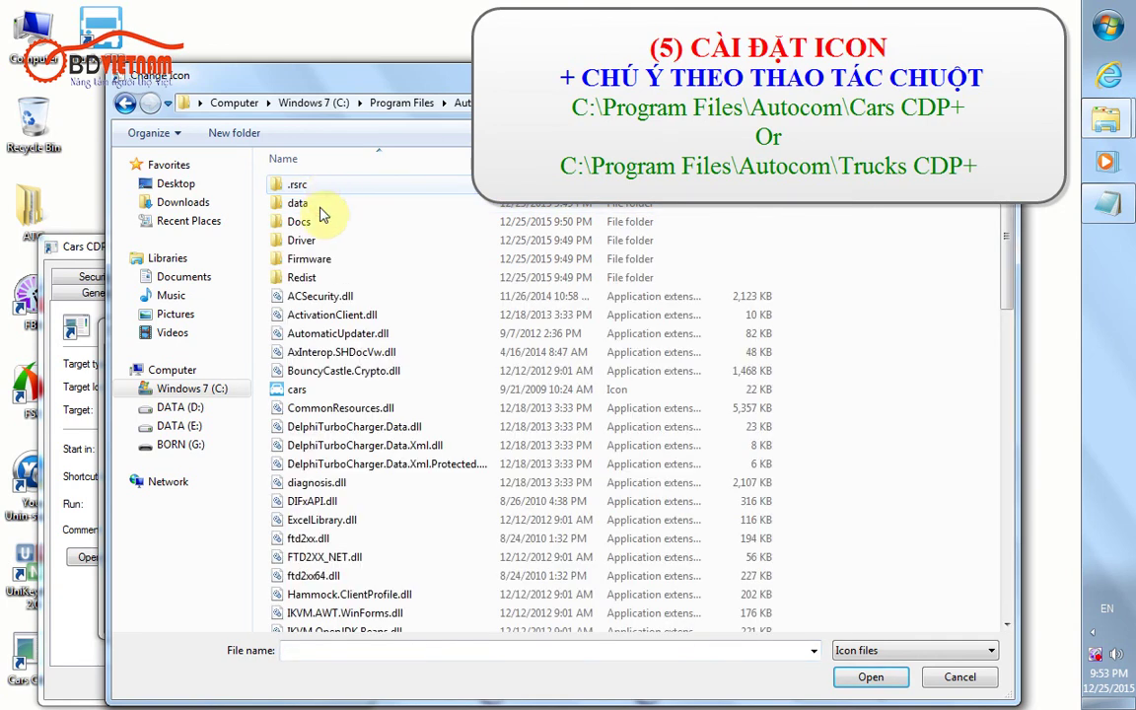
Set the cars icon file as the icon of the Cars CDP+ shortcut and save its properties
{"action": "left_click", "coordinate": [302, 392]}
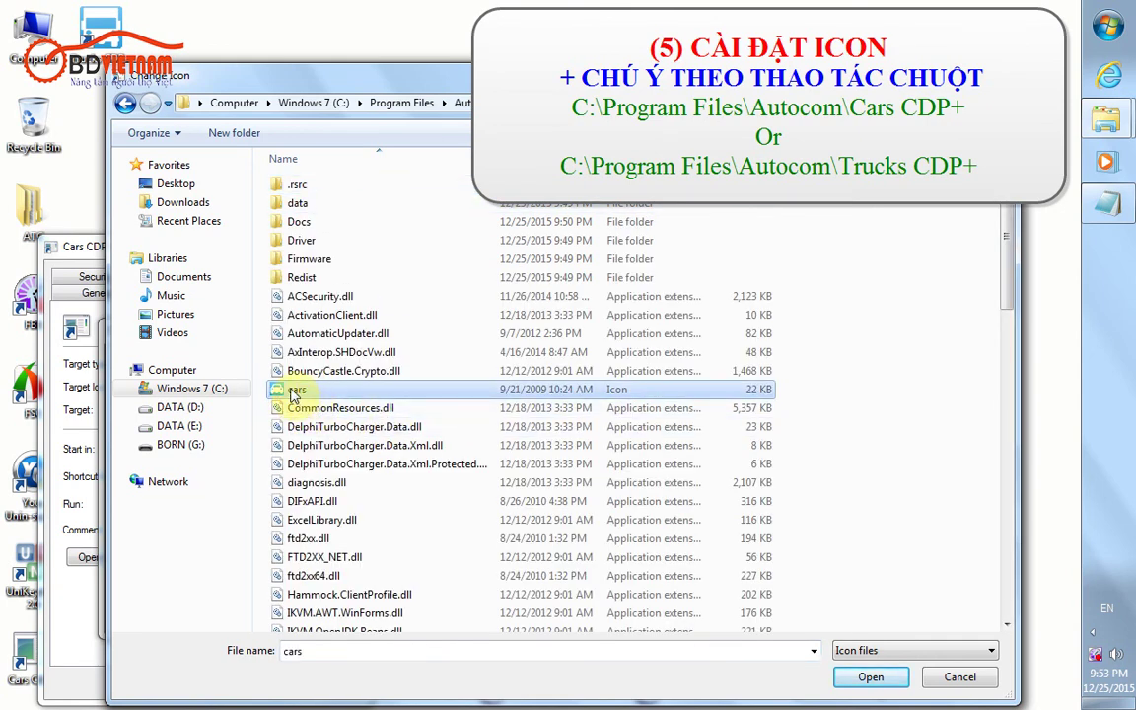
{"action": "left_click", "coordinate": [298, 393]}
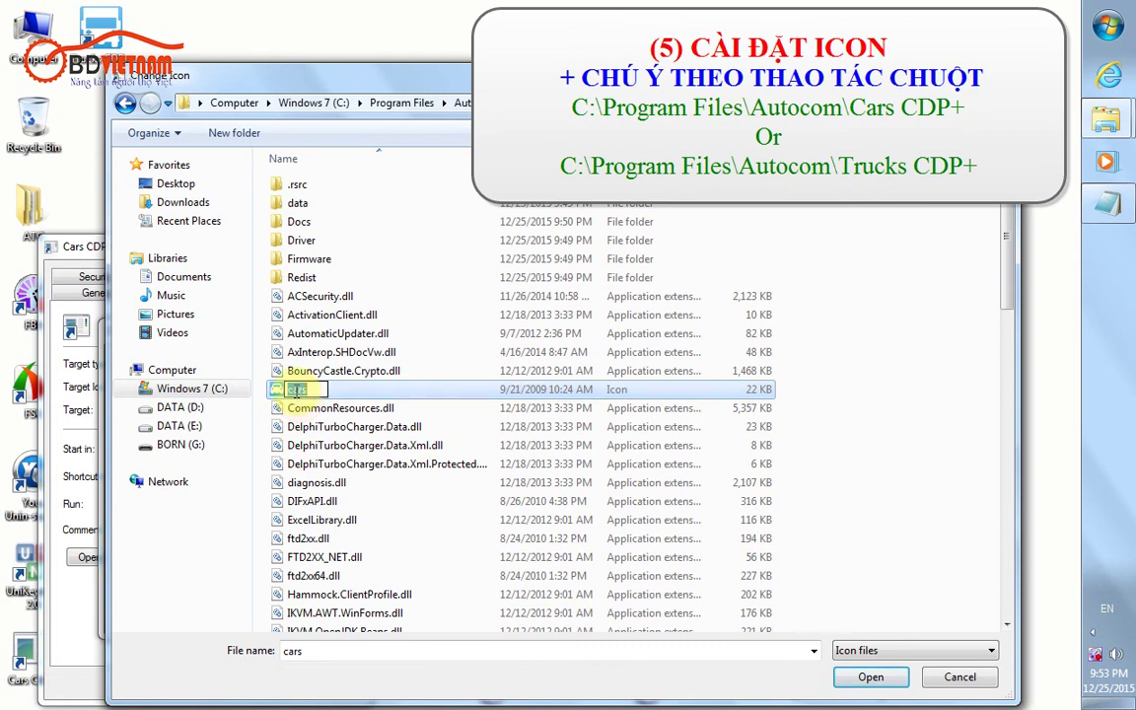
{"action": "left_click", "coordinate": [301, 392]}
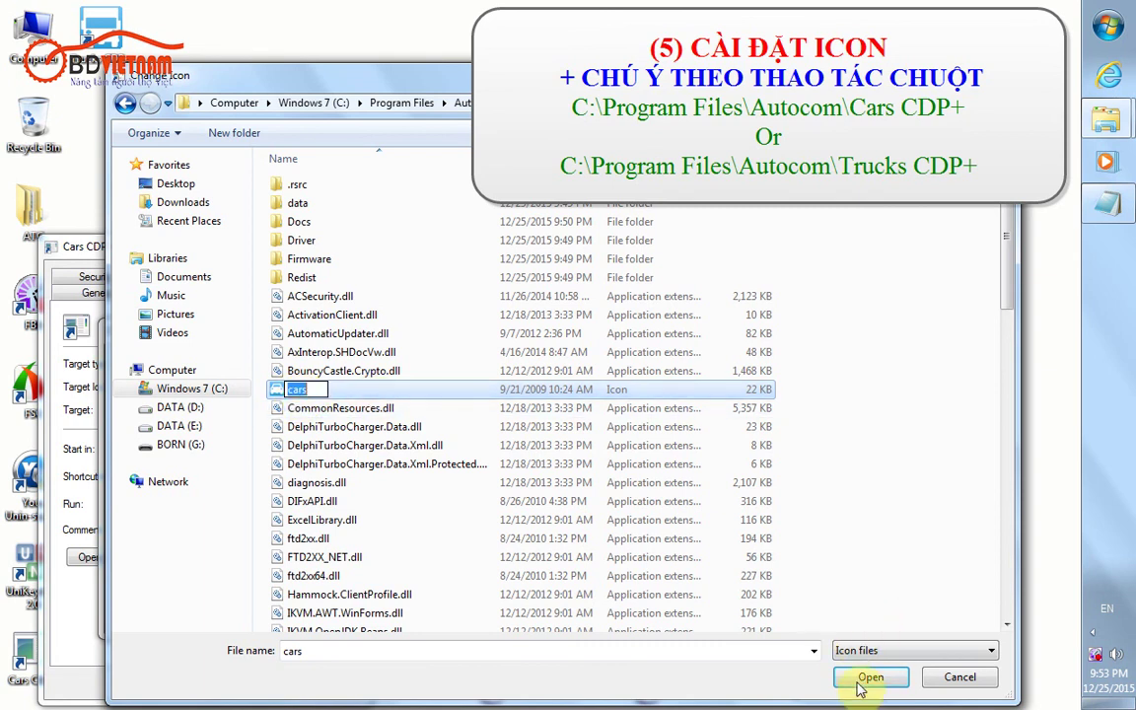
{"action": "key", "text": "Escape"}
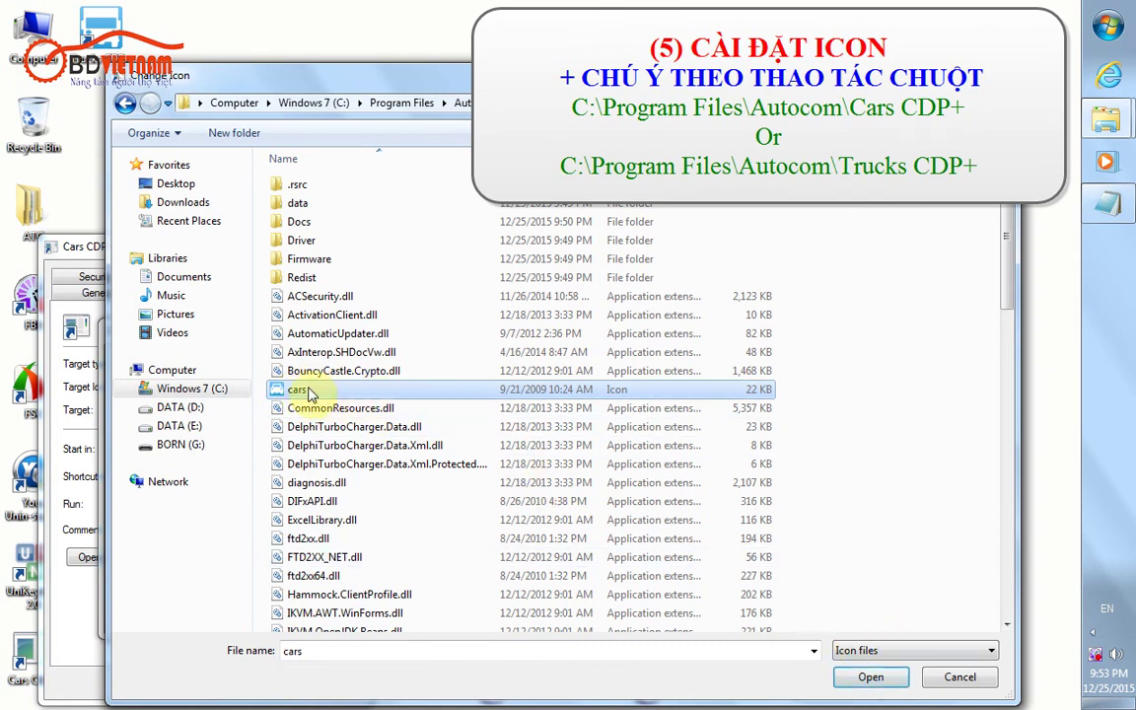
{"action": "left_click", "coordinate": [863, 678]}
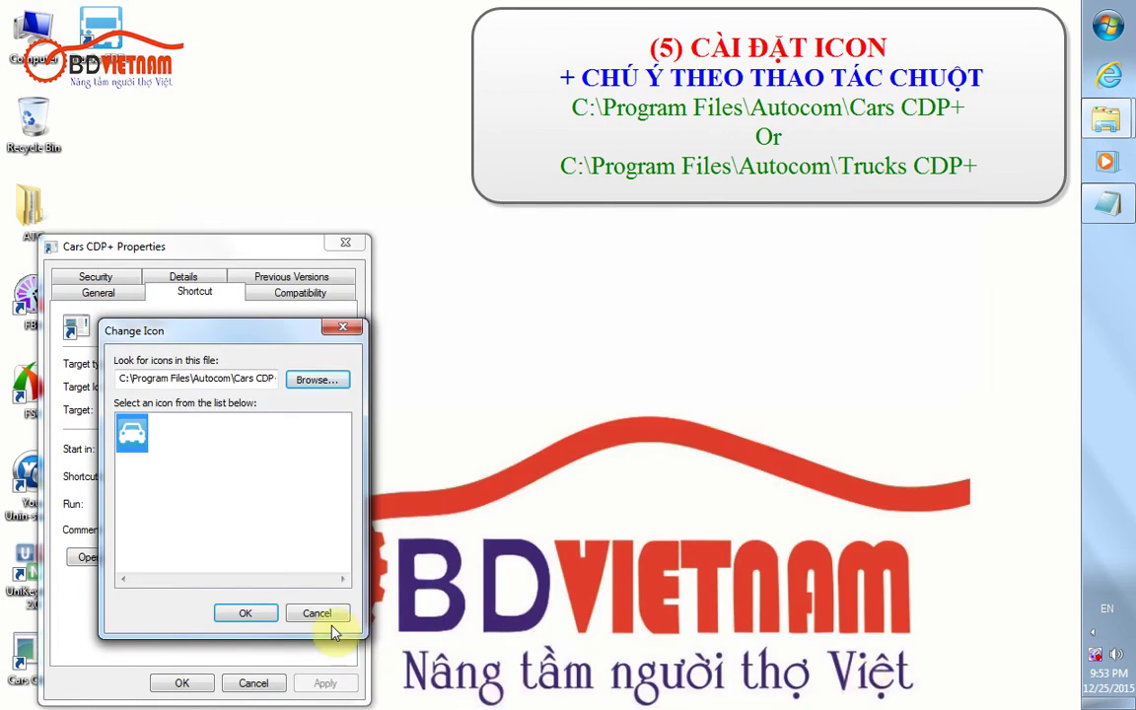
{"action": "left_click", "coordinate": [246, 616]}
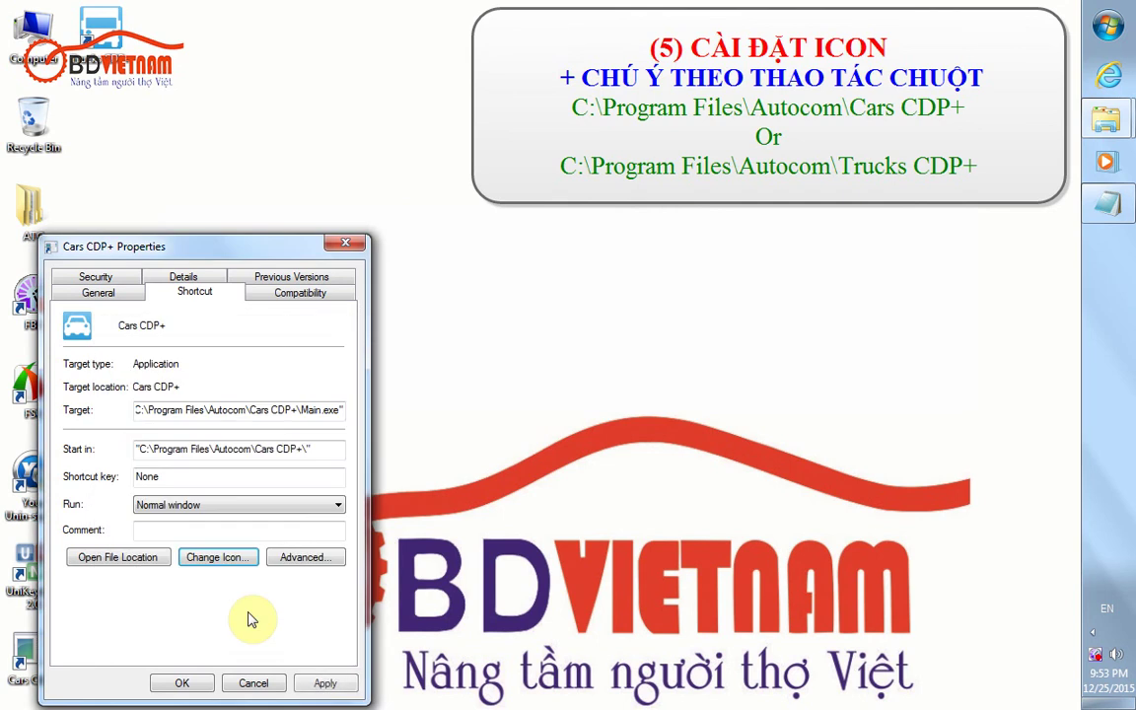
{"action": "left_click", "coordinate": [325, 682]}
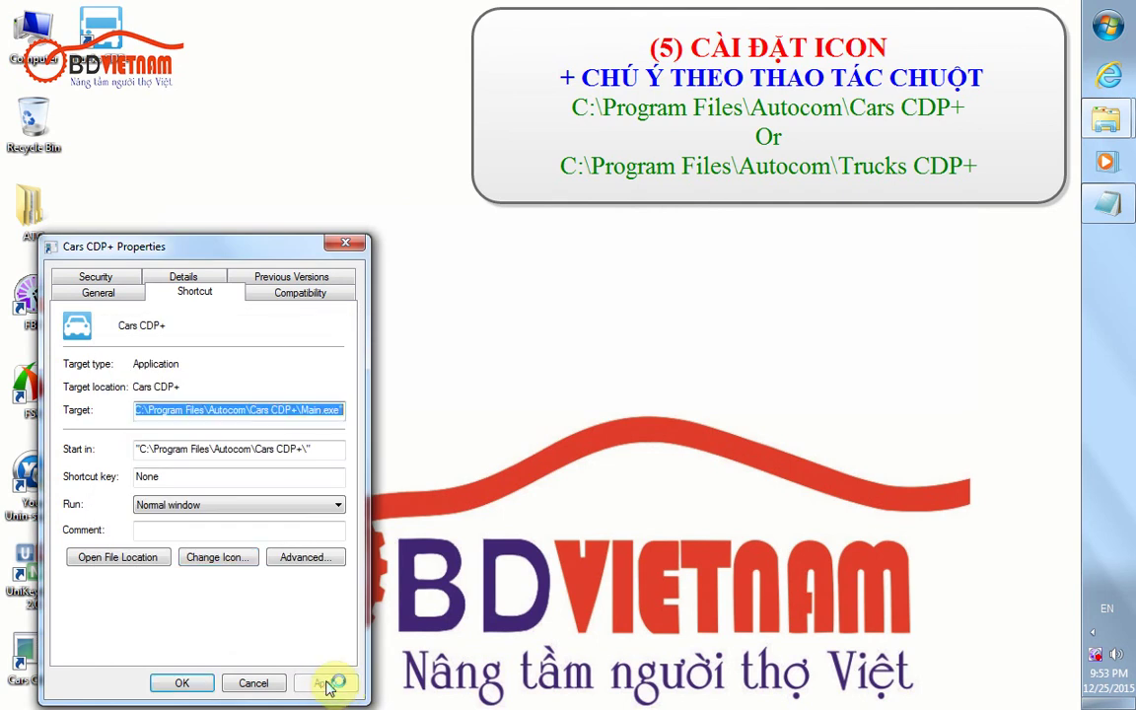
{"action": "left_click", "coordinate": [182, 684]}
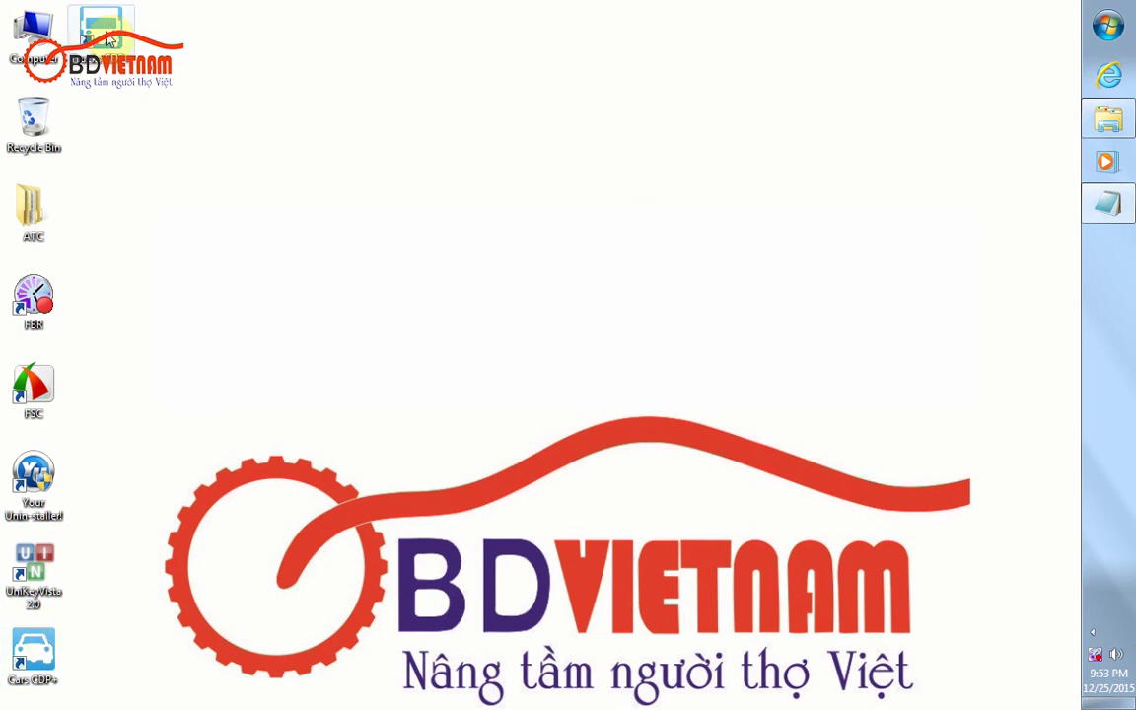
Launch the Cars CDP+ software from its desktop shortcut
{"action": "double_click", "coordinate": [27, 687]}
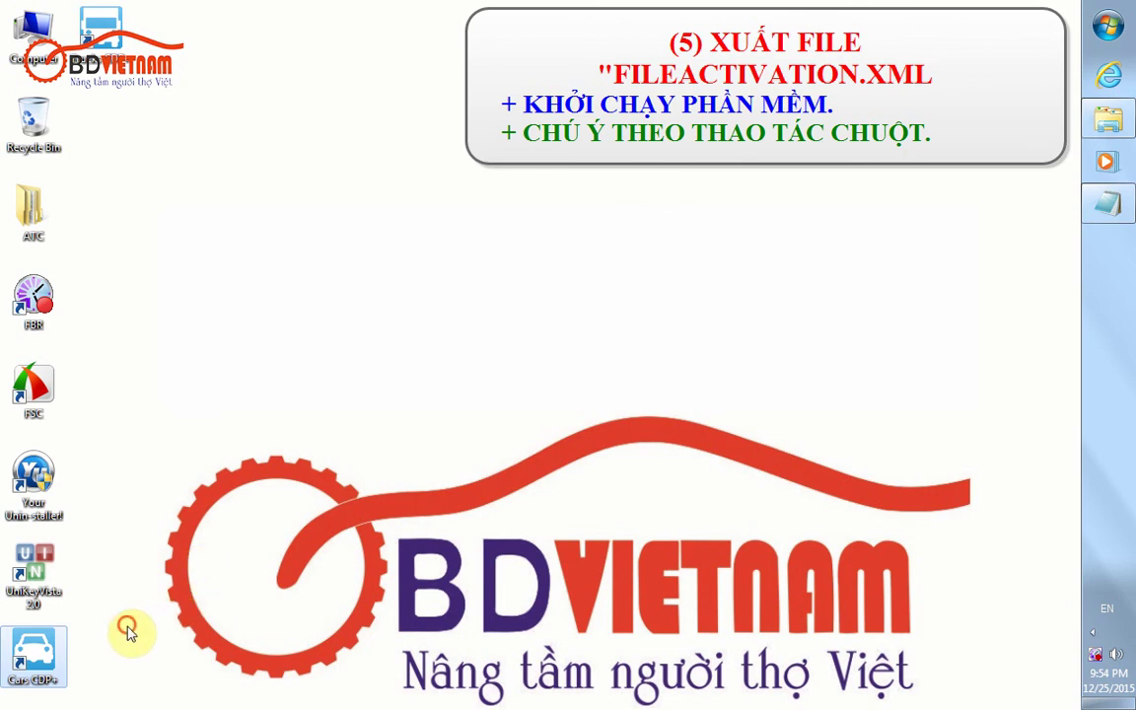
{"action": "double_click", "coordinate": [30, 651]}
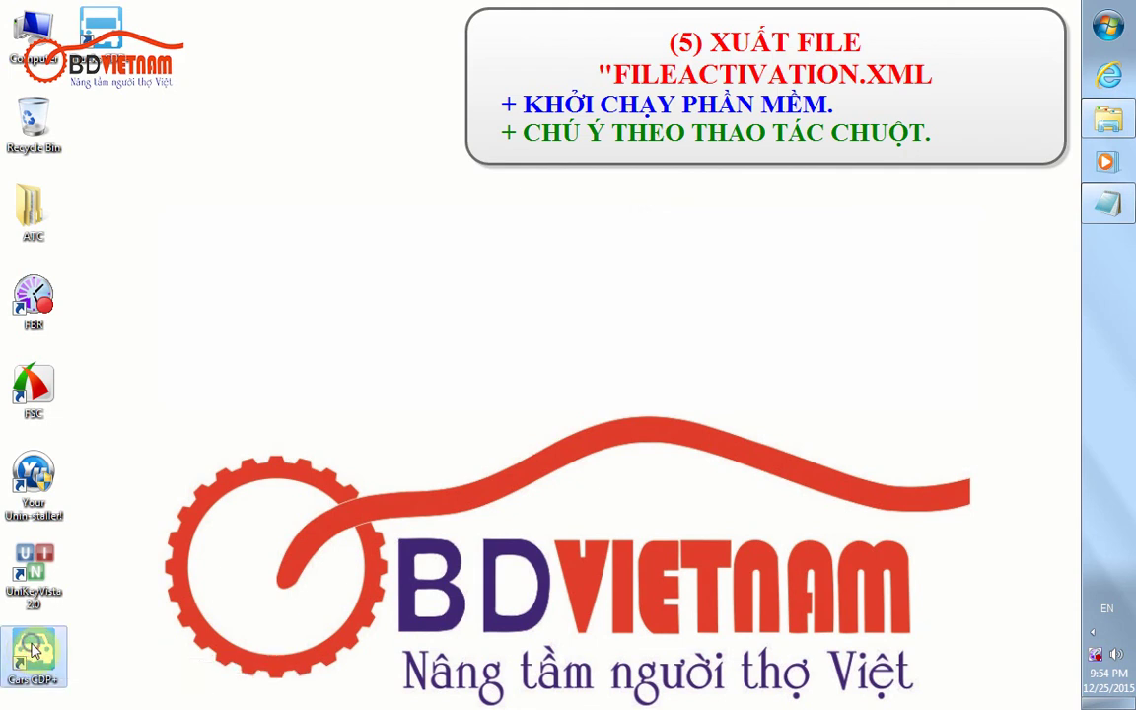
{"action": "right_click", "coordinate": [29, 643]}
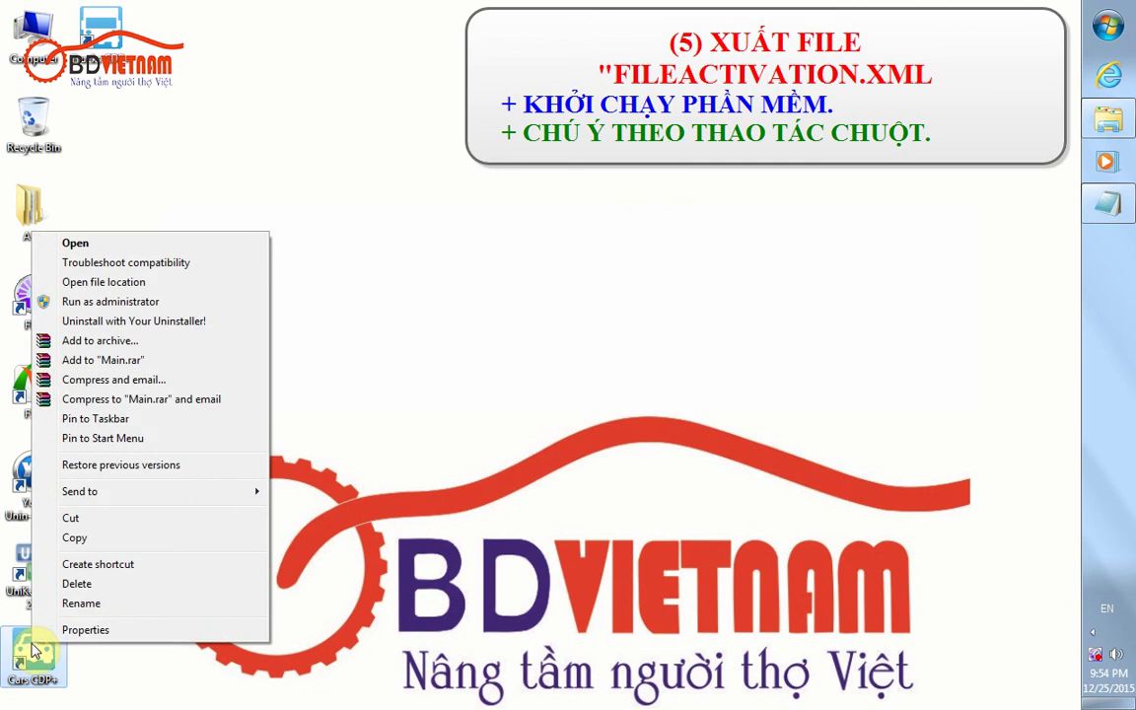
{"action": "left_click", "coordinate": [126, 244]}
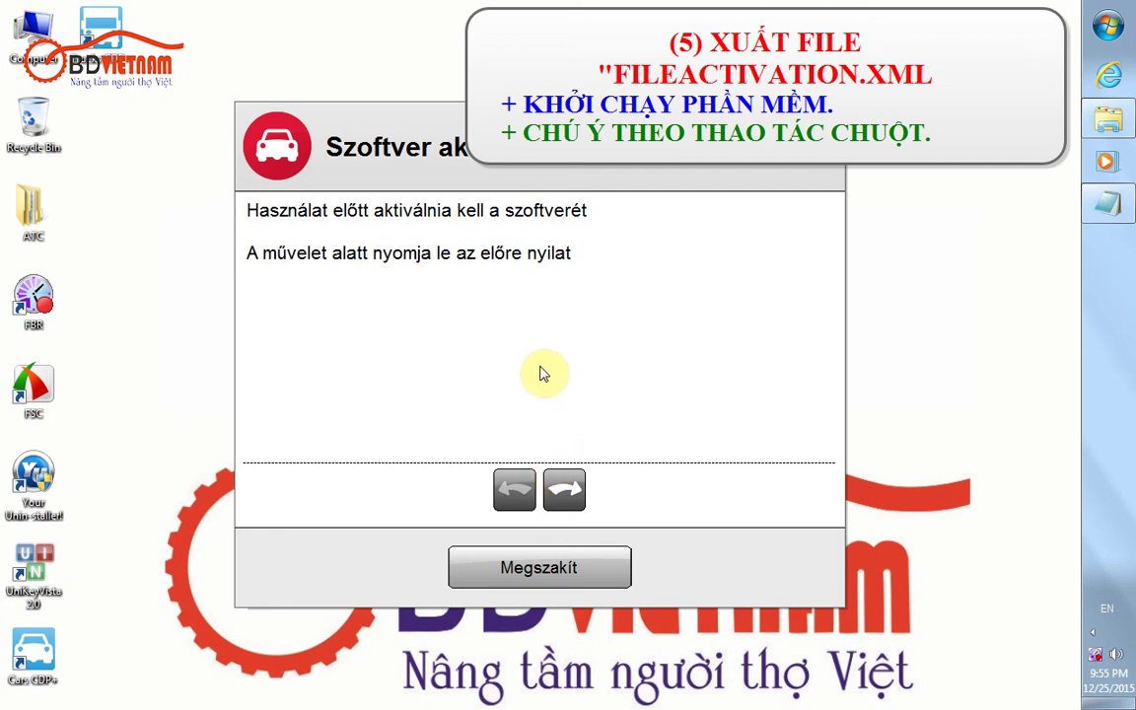
Advance through the Cars CDP+ activation wizard, start the activation and choose to save FileActivation.xml
{"action": "left_click", "coordinate": [568, 493]}
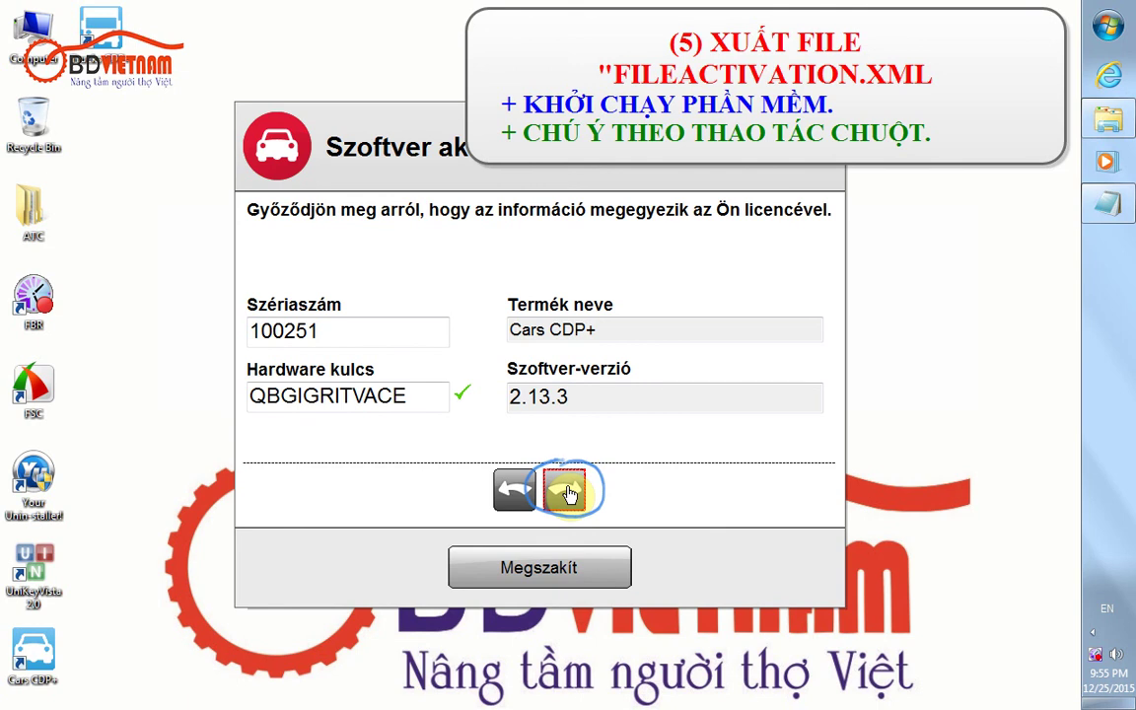
{"action": "left_click", "coordinate": [568, 493]}
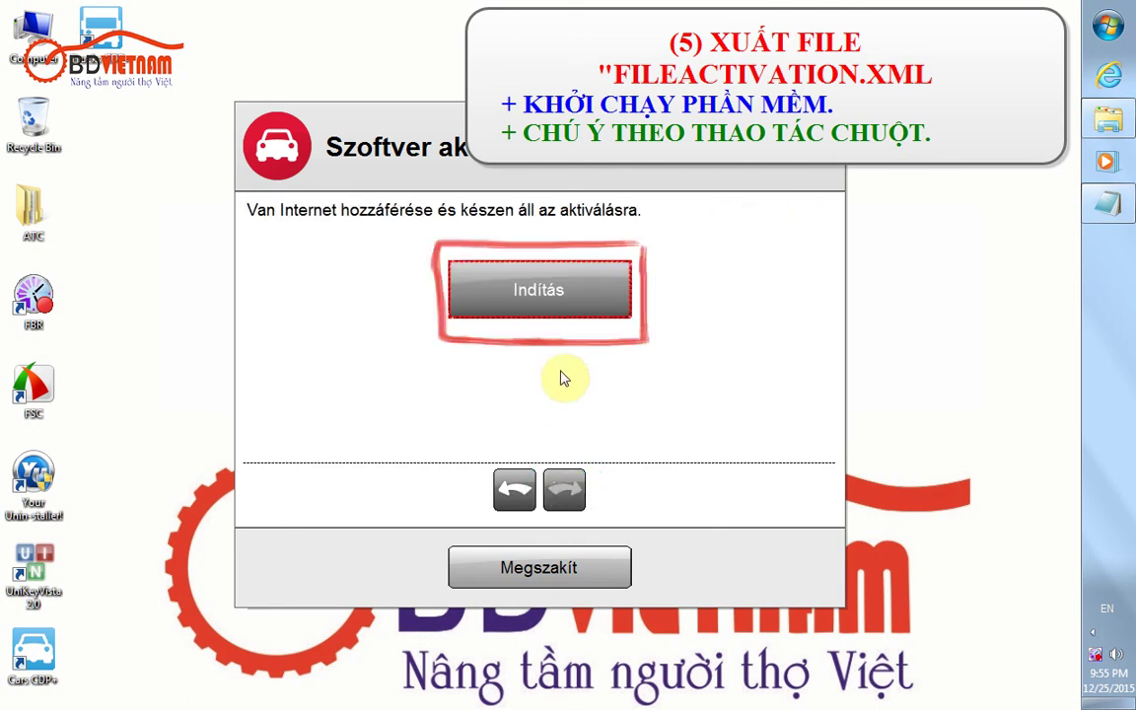
{"action": "left_click", "coordinate": [530, 290]}
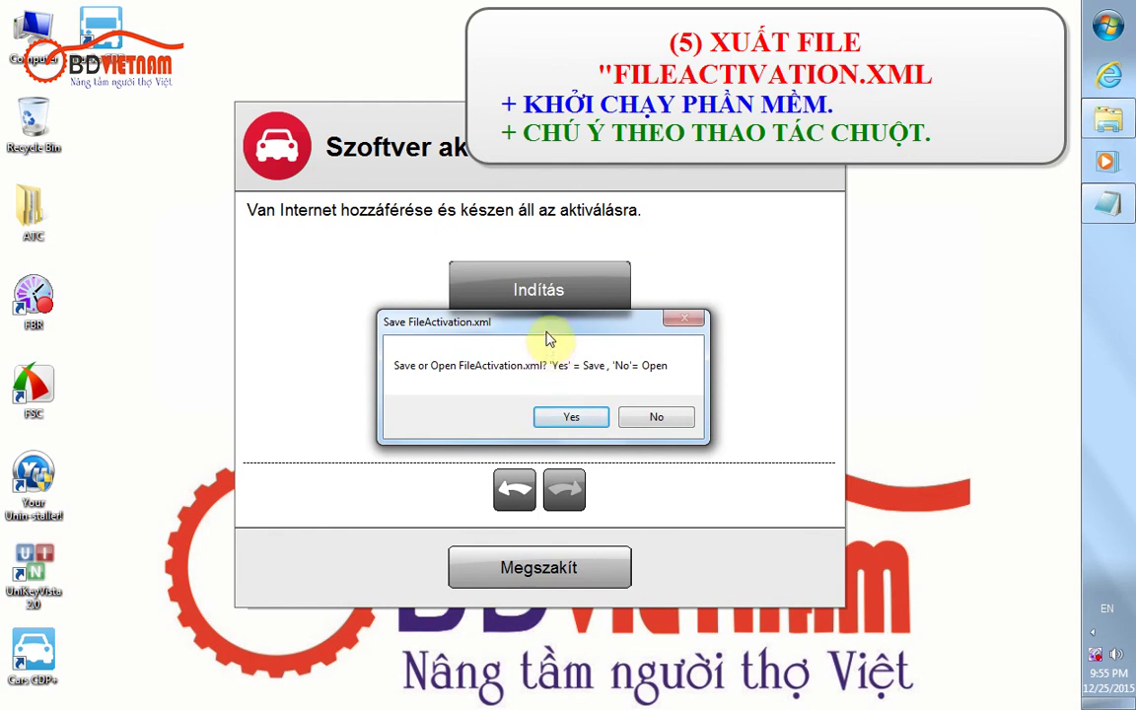
{"action": "left_click", "coordinate": [546, 331]}
{"action": "left_click_drag", "start_coordinate": [547, 335], "coordinate": [548, 292]}
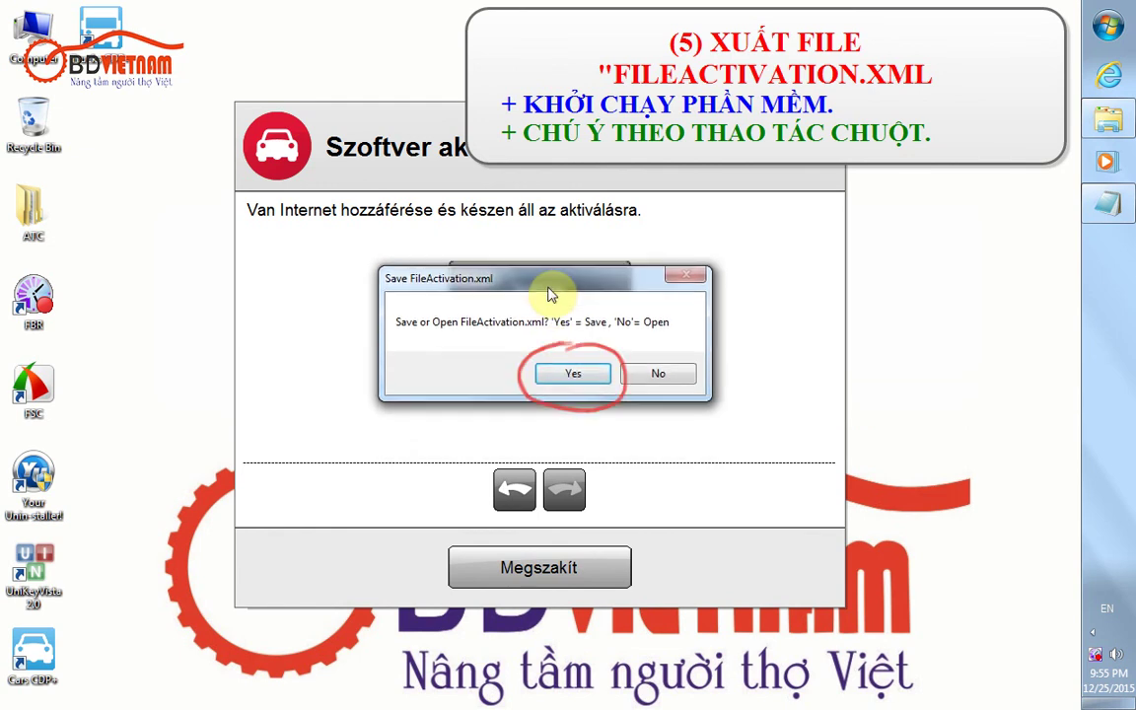
{"action": "left_click", "coordinate": [573, 375]}
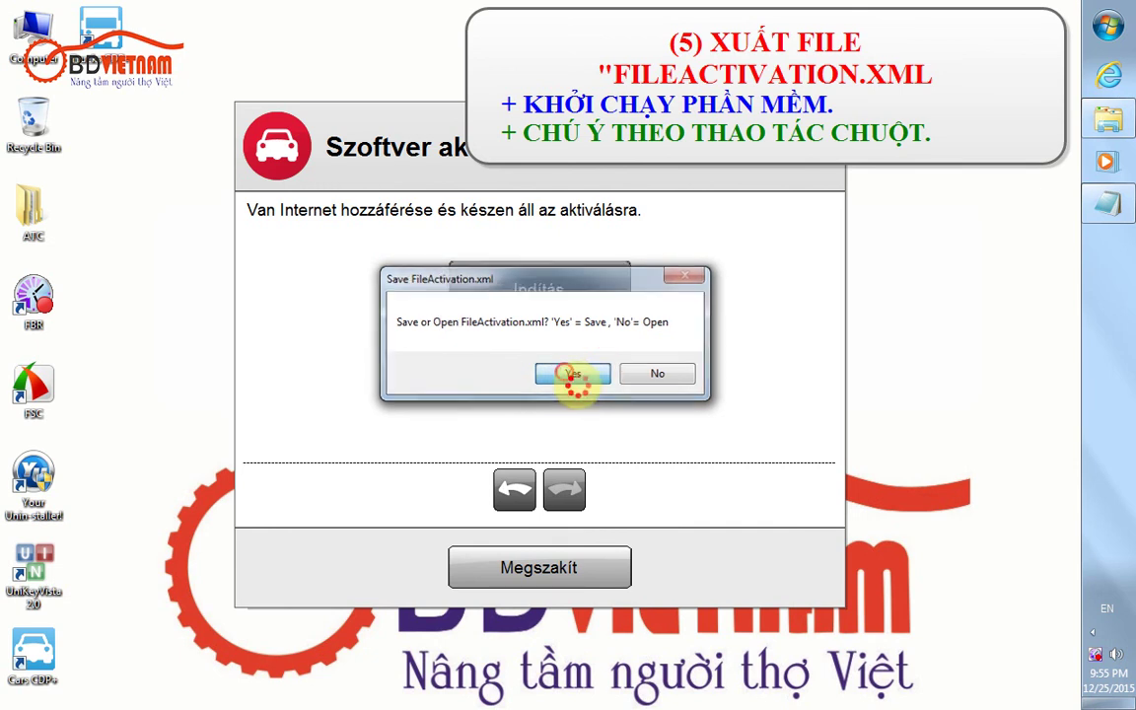
{"action": "left_click", "coordinate": [571, 375]}
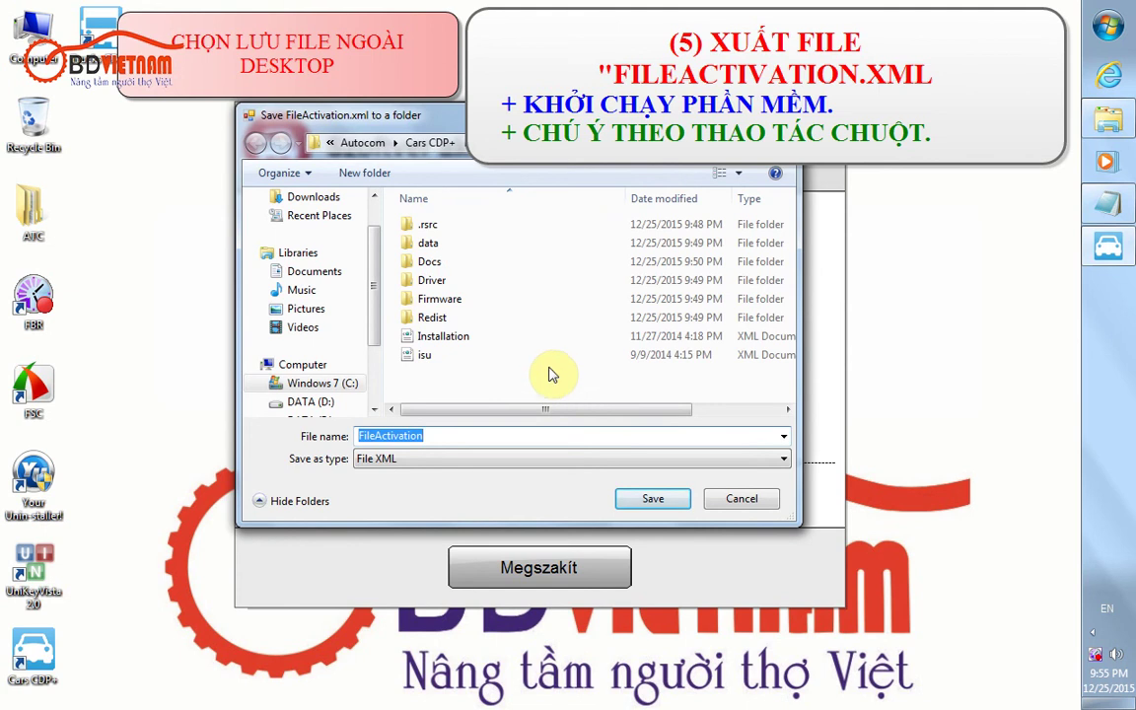
Save the Cars activation file to the Desktop under the name FileActivation C and dismiss the confirmation
{"action": "scroll", "coordinate": [373, 296], "scroll_direction": "up", "scroll_amount": 2}
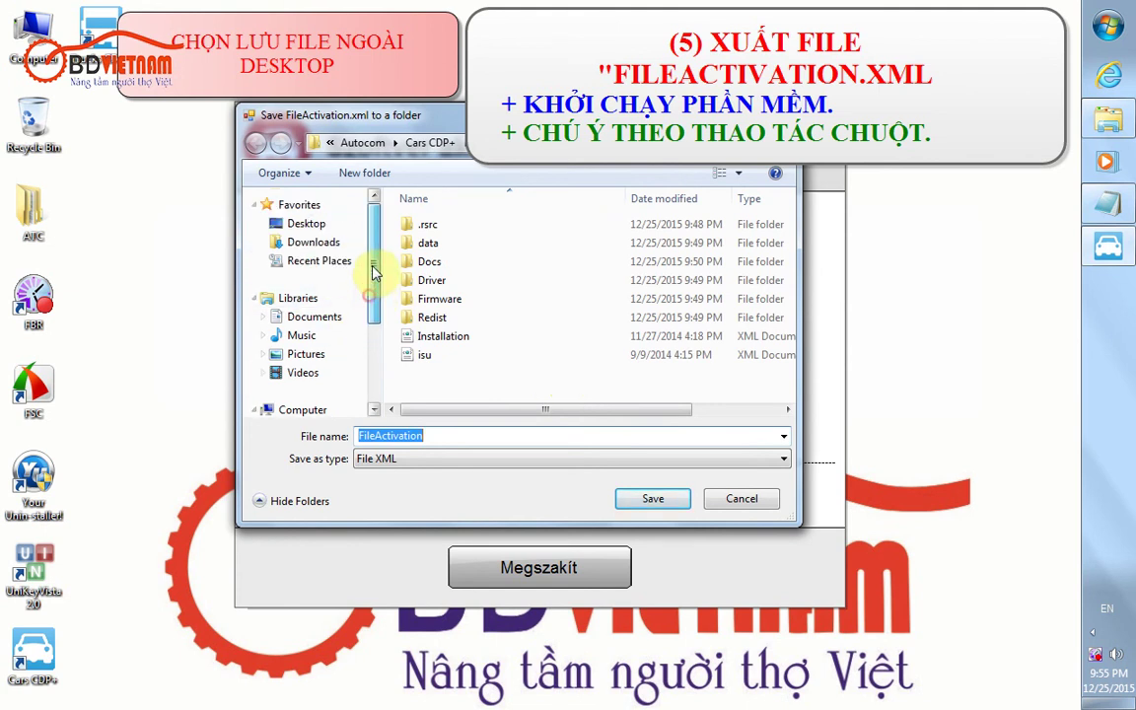
{"action": "left_click", "coordinate": [306, 224]}
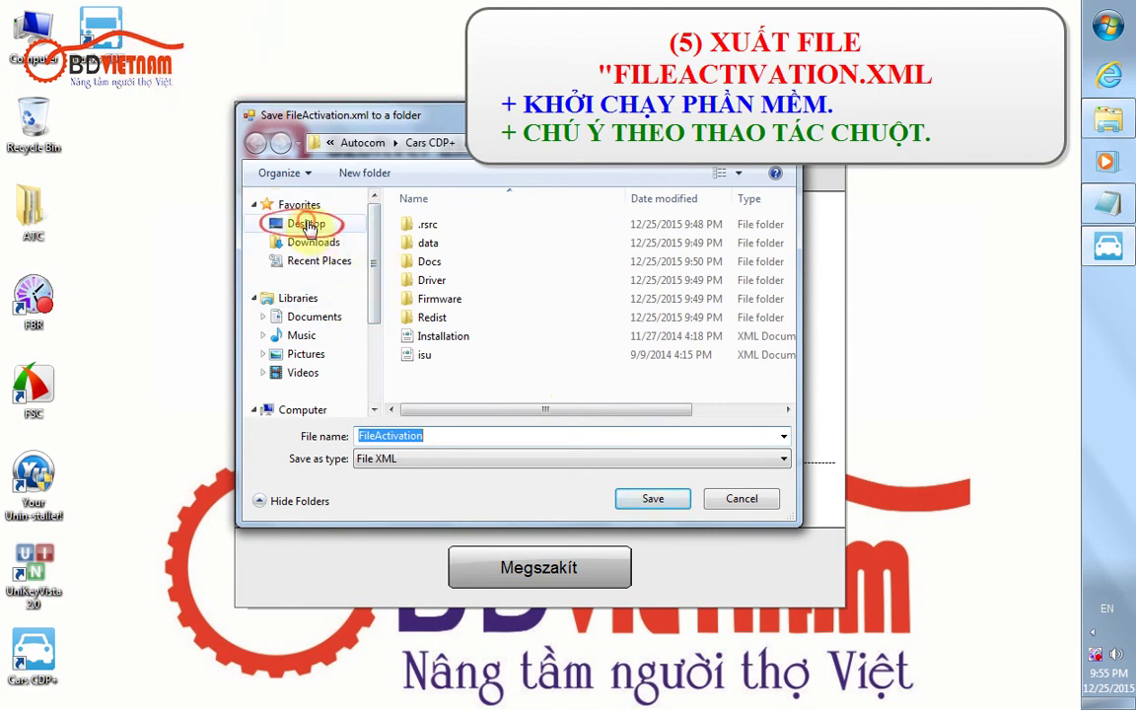
{"action": "left_click", "coordinate": [443, 435]}
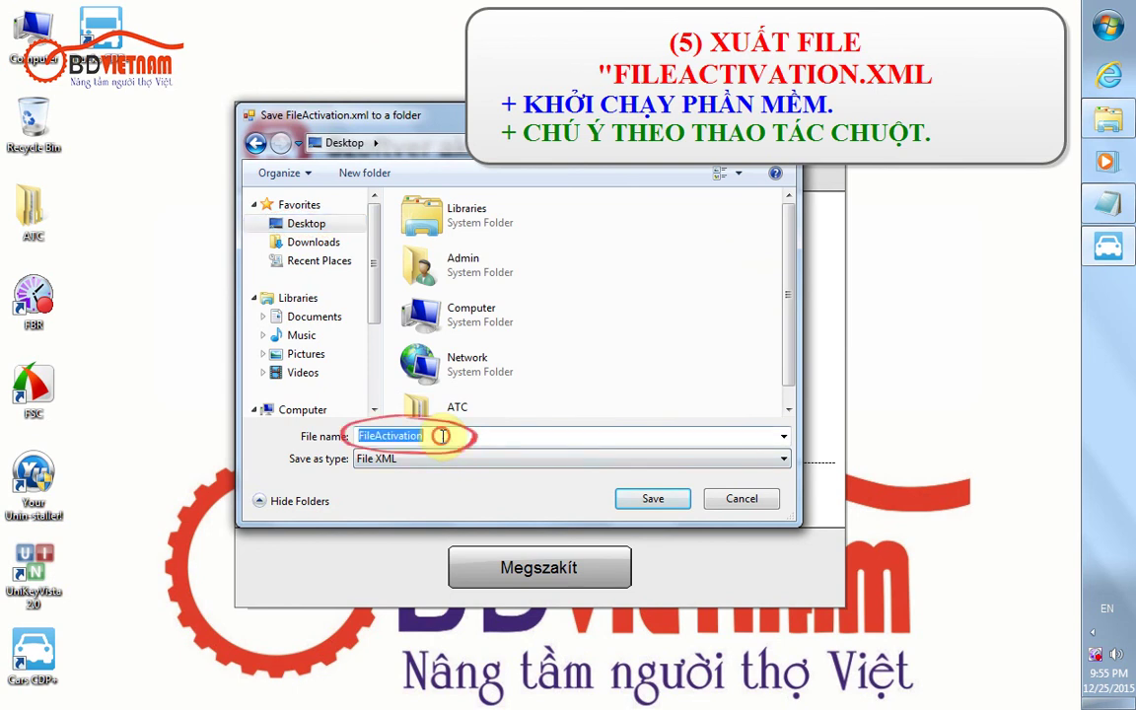
{"action": "left_click", "coordinate": [443, 436]}
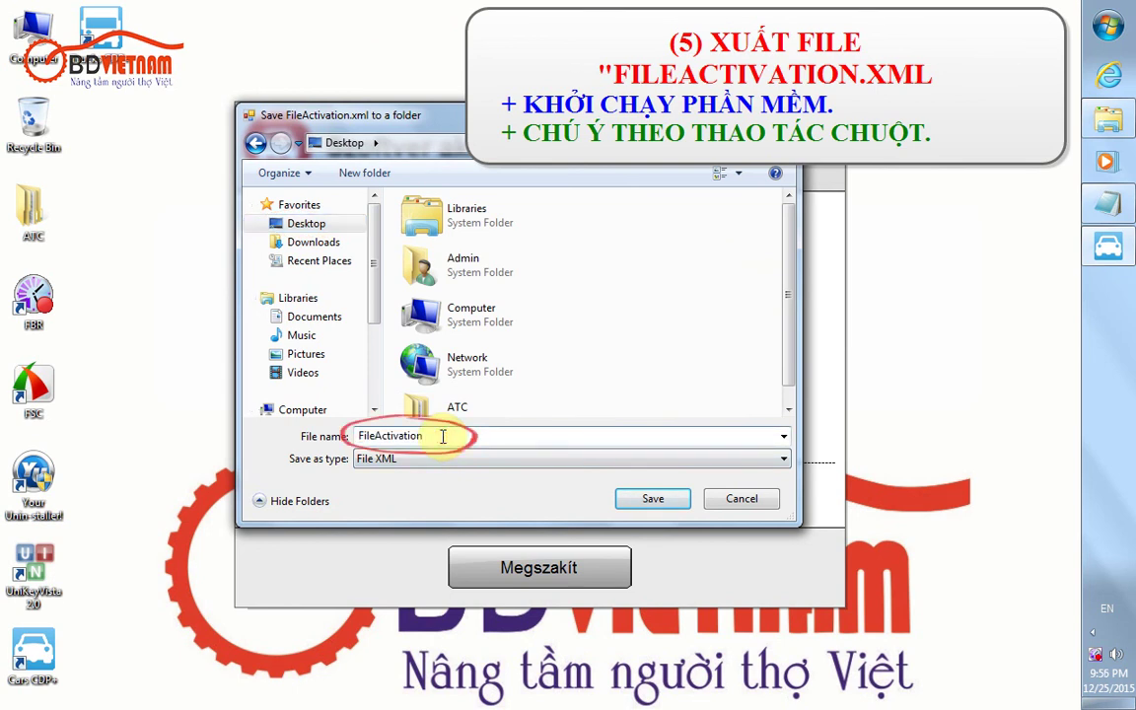
{"action": "left_click_drag", "start_coordinate": [472, 112], "coordinate": [493, 197]}
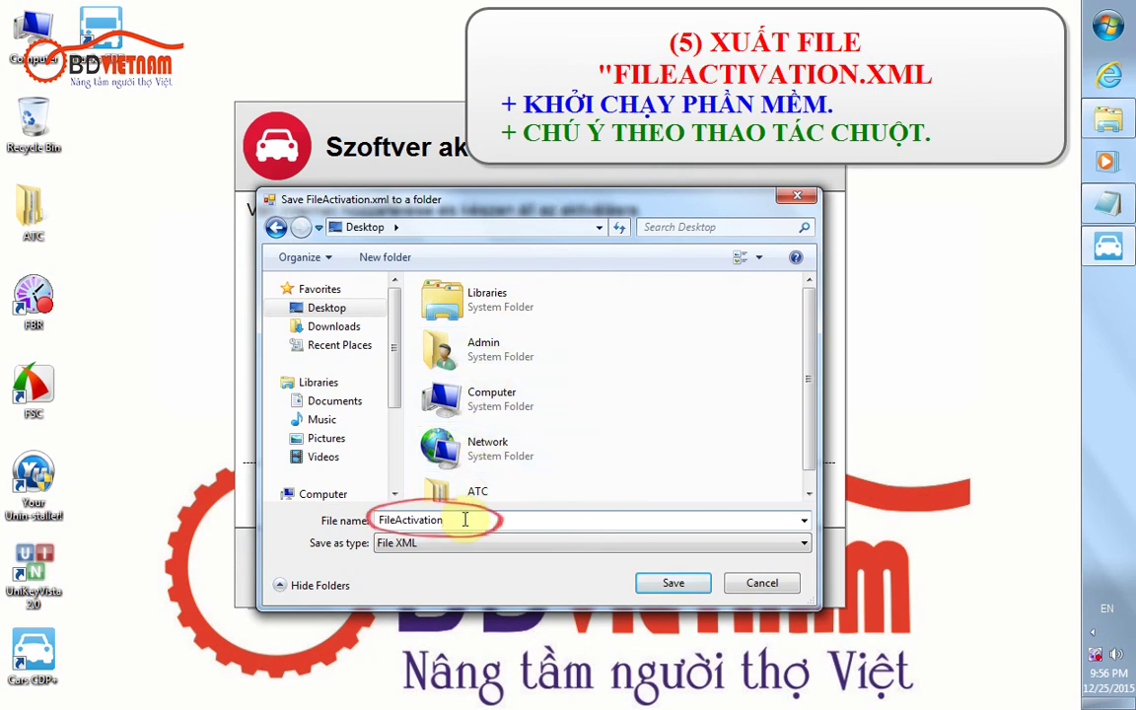
{"action": "type", "text": "C"}
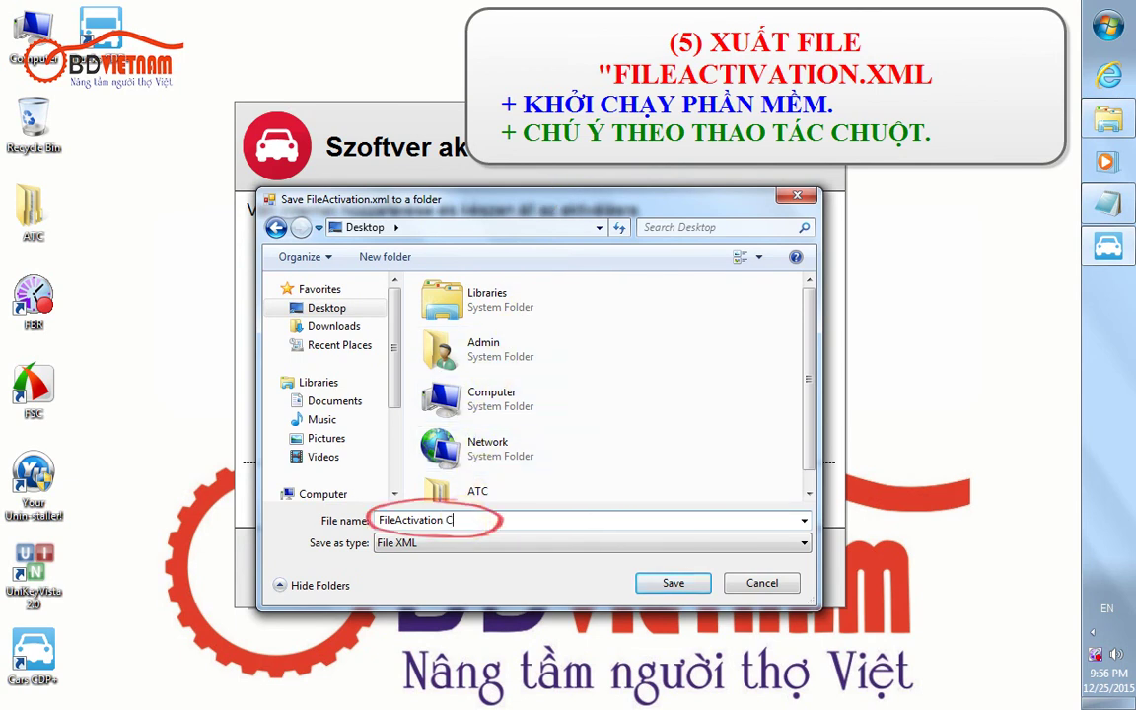
{"action": "left_click", "coordinate": [668, 586]}
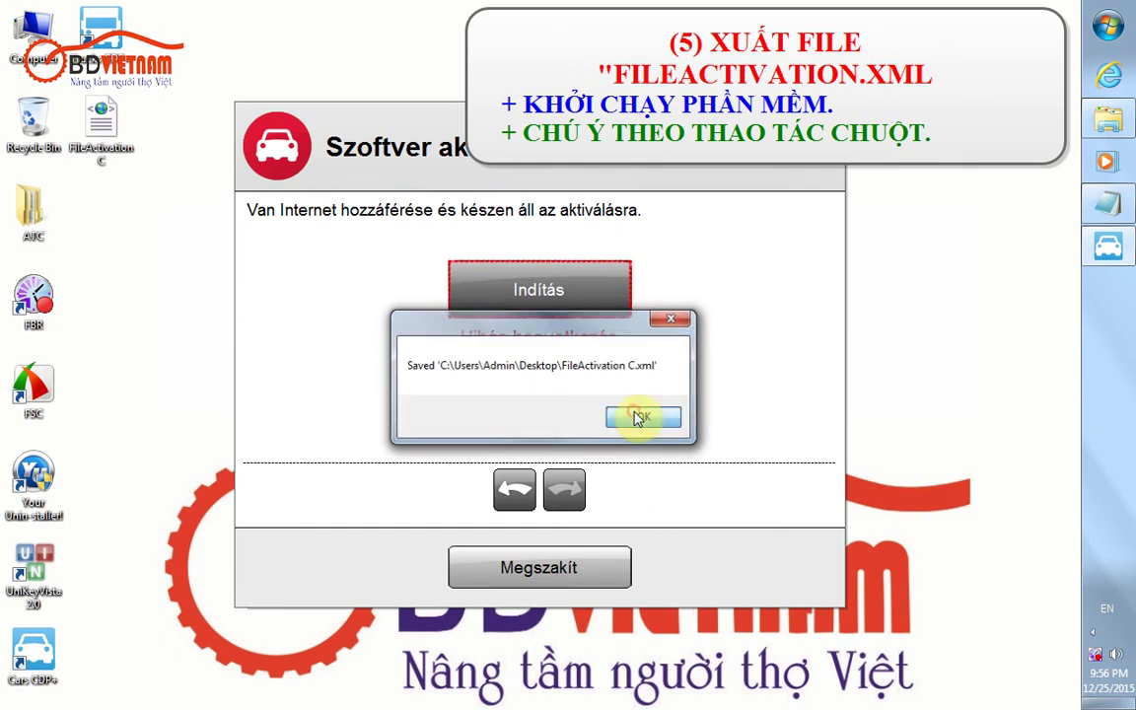
{"action": "left_click", "coordinate": [639, 418]}
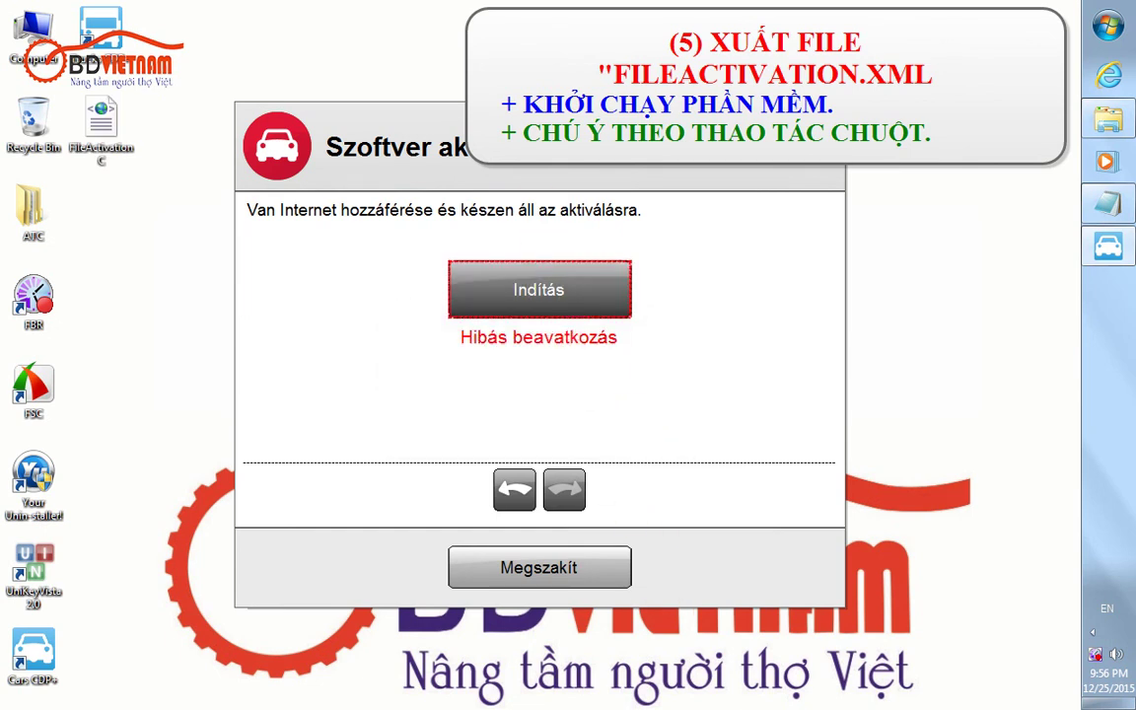
Move the Cars activation window out of the way and launch the Trucks CDP+ software from its desktop shortcut
{"action": "left_click_drag", "start_coordinate": [493, 124], "coordinate": [726, 456]}
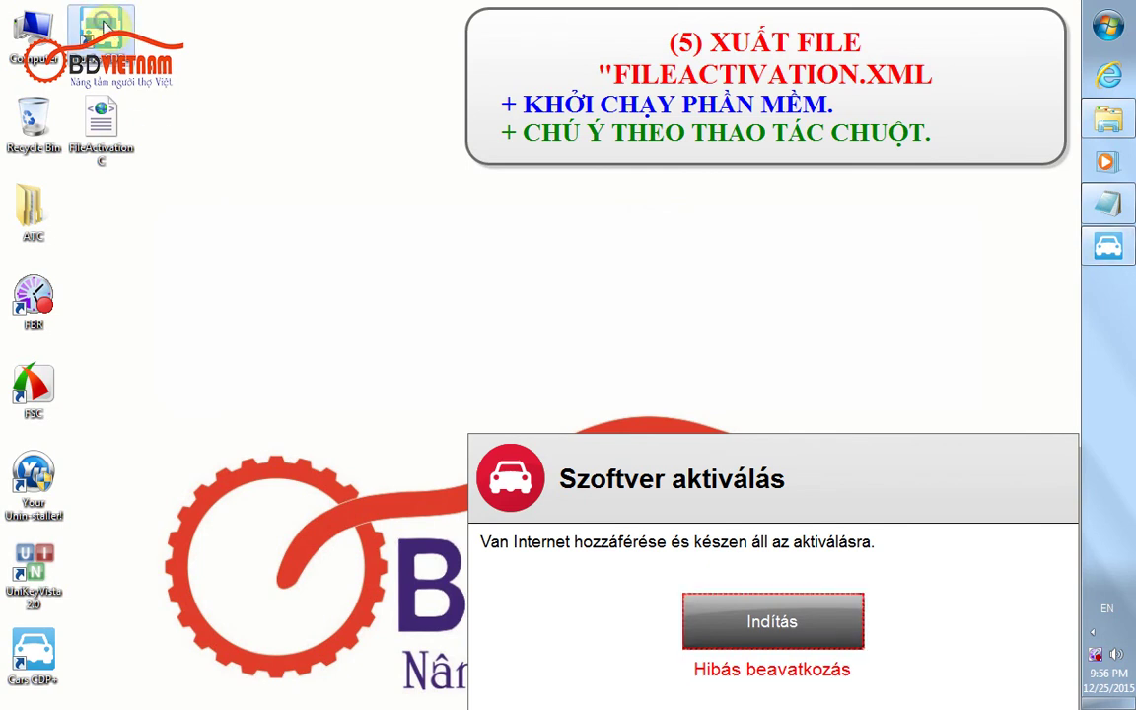
{"action": "right_click", "coordinate": [104, 24]}
{"action": "left_click", "coordinate": [148, 33]}
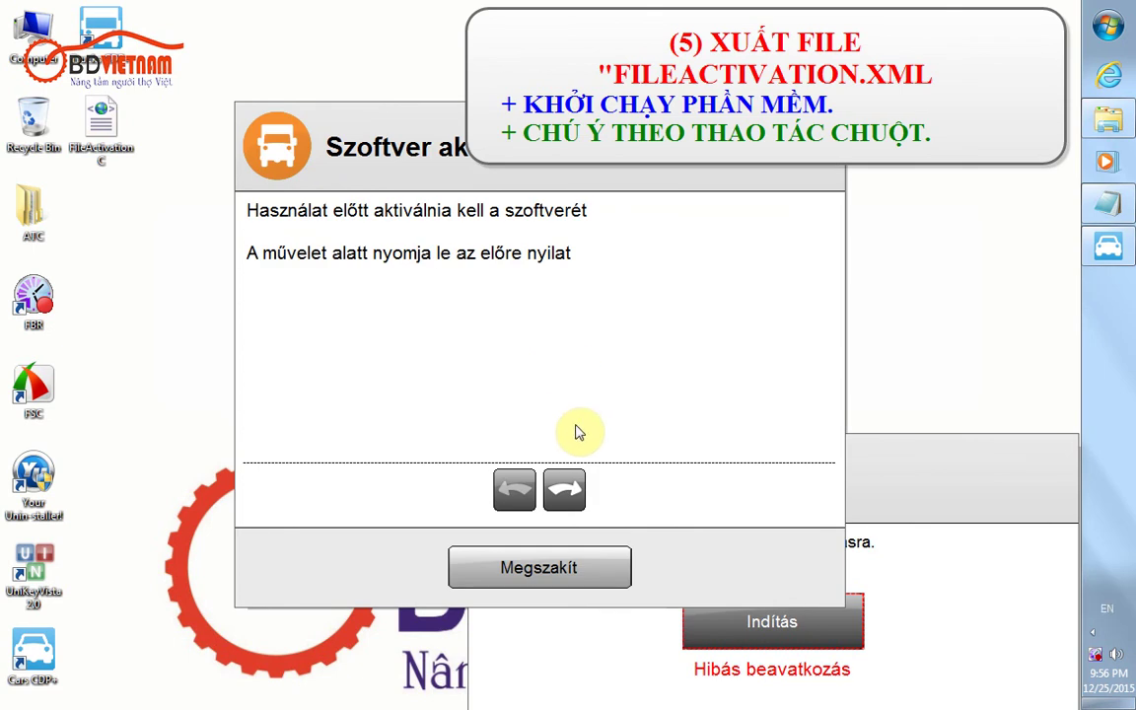
Advance through the Trucks CDP+ activation wizard, start the activation and choose to save its activation file
{"action": "left_click", "coordinate": [572, 492]}
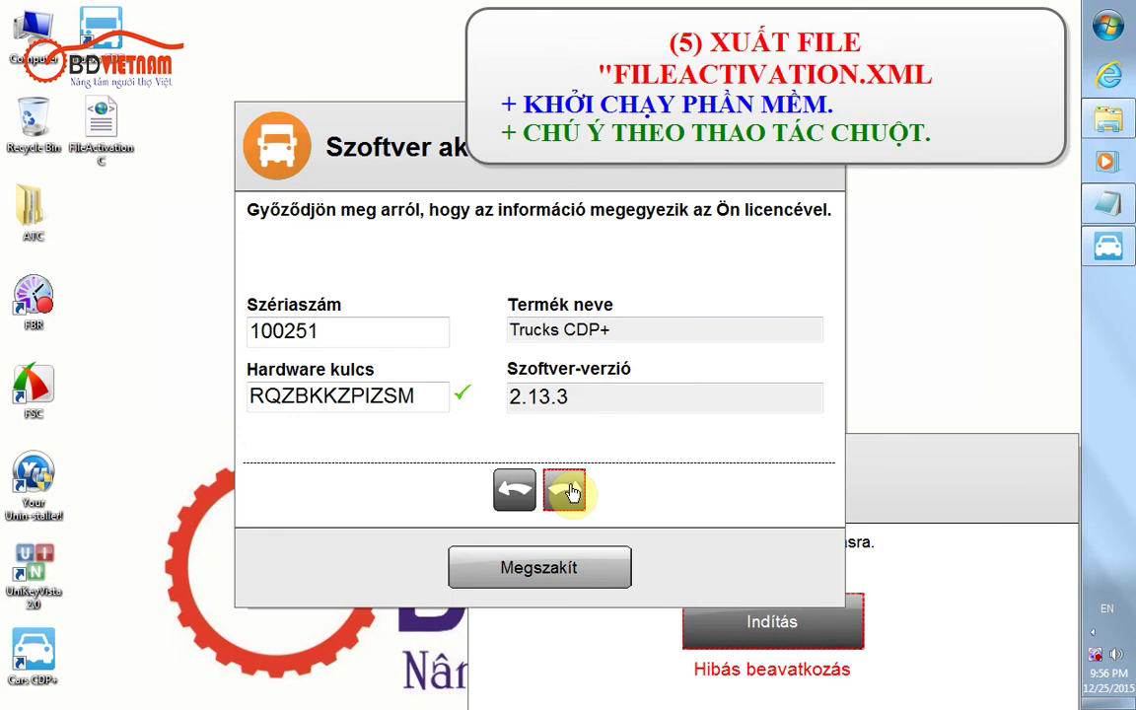
{"action": "left_click", "coordinate": [569, 491]}
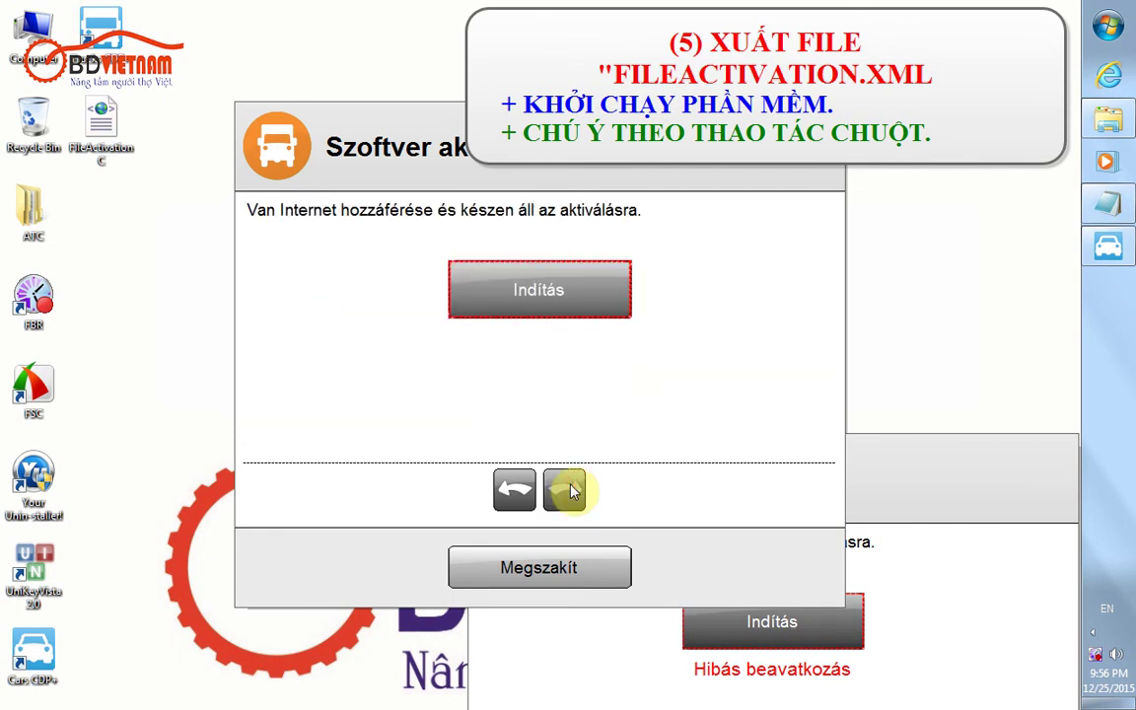
{"action": "left_click", "coordinate": [536, 289]}
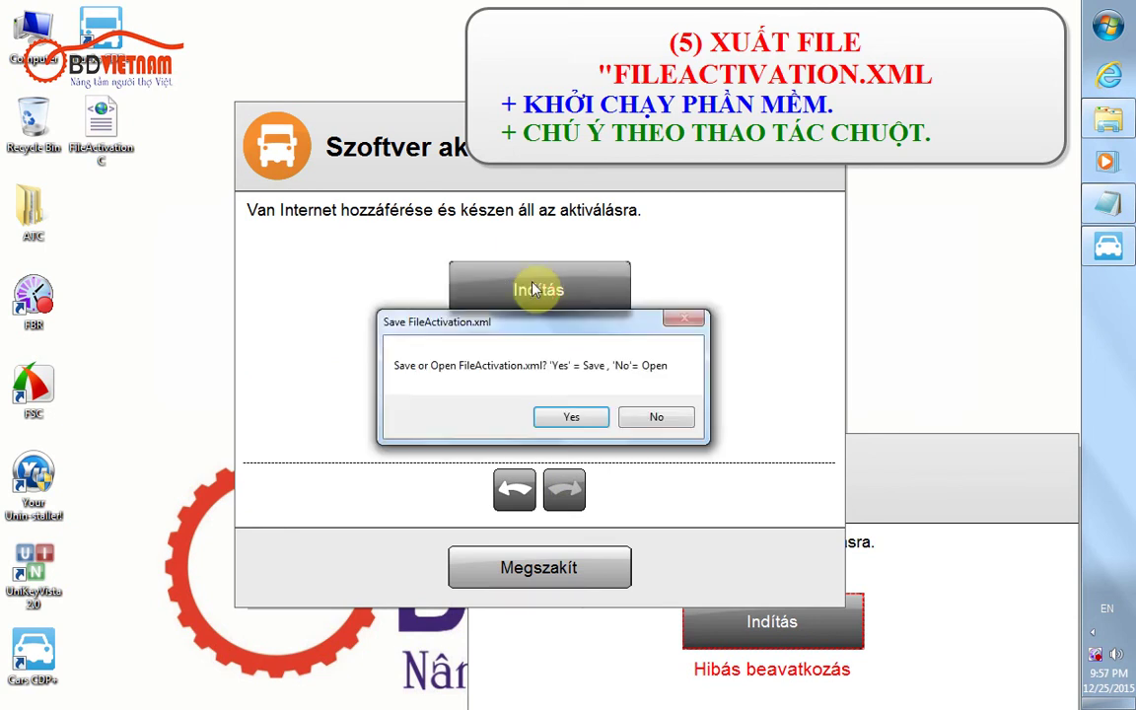
{"action": "left_click", "coordinate": [566, 419]}
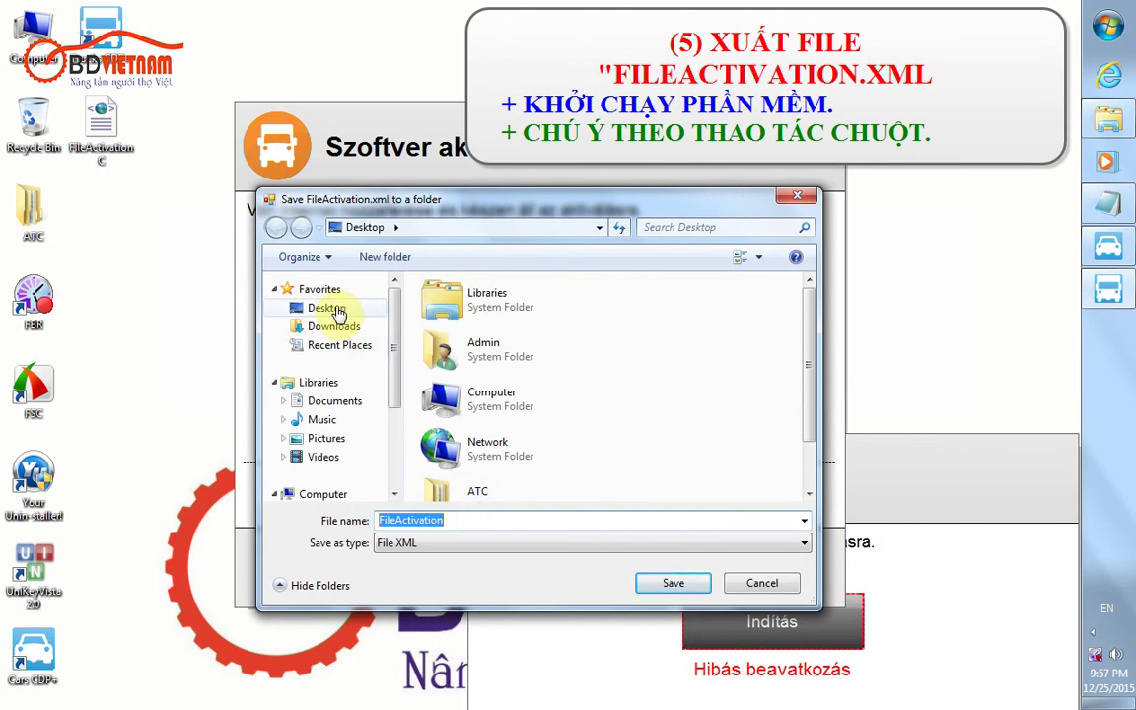
Save the Trucks activation file to the Desktop as FileActivation T and dismiss the confirmation
{"action": "left_click", "coordinate": [338, 311]}
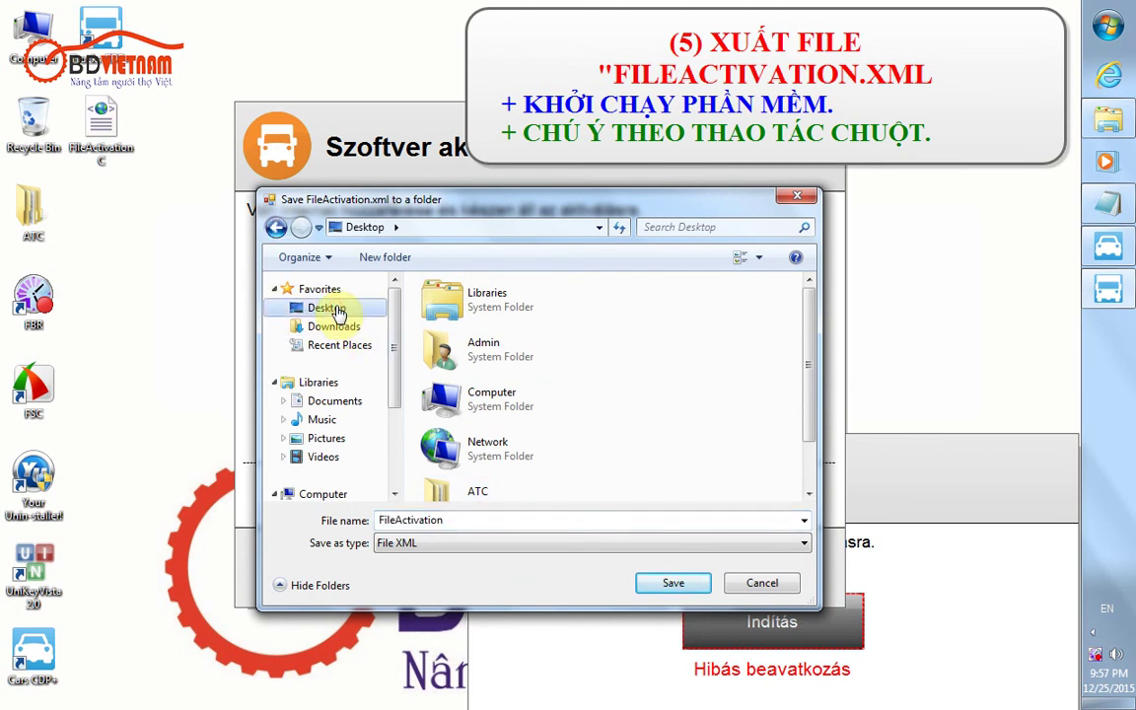
{"action": "double_click", "coordinate": [490, 520]}
{"action": "left_click", "coordinate": [490, 520]}
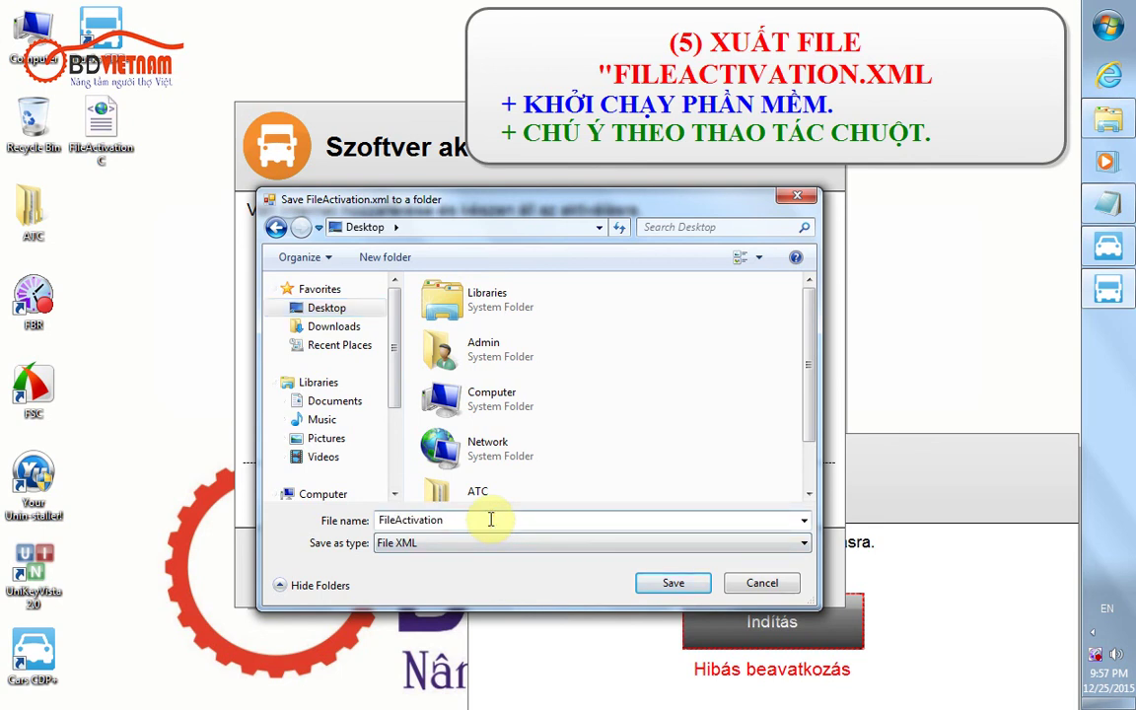
{"action": "type", "text": "T"}
{"action": "left_click", "coordinate": [676, 584]}
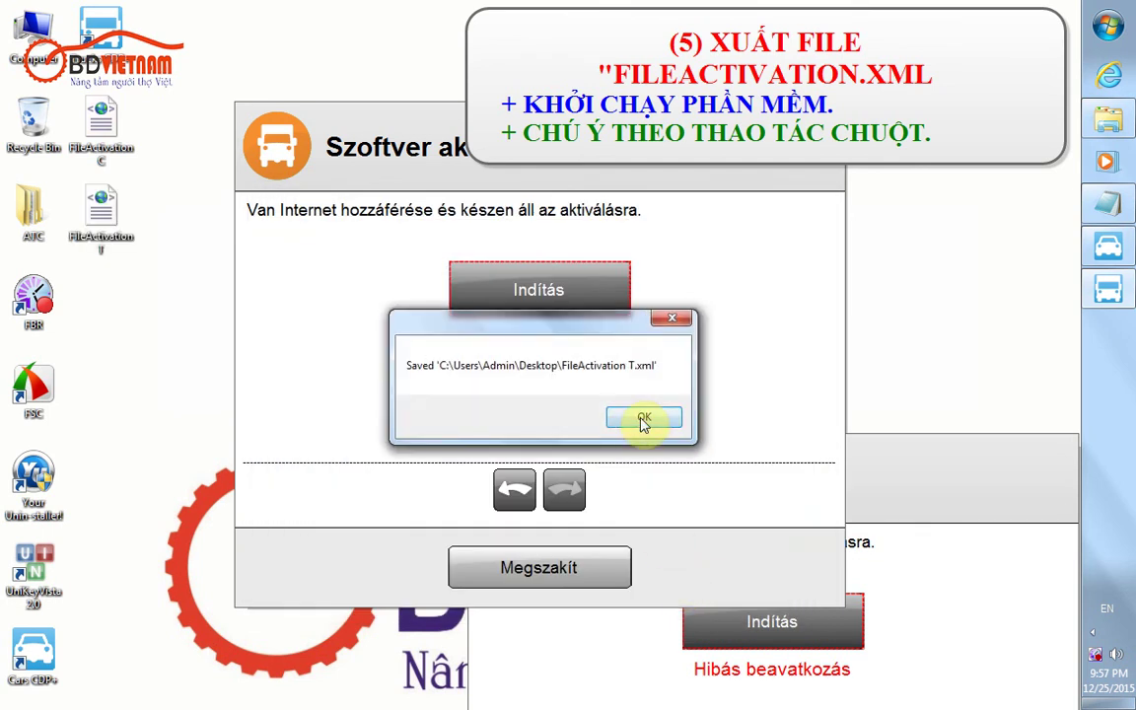
{"action": "left_click", "coordinate": [645, 421]}
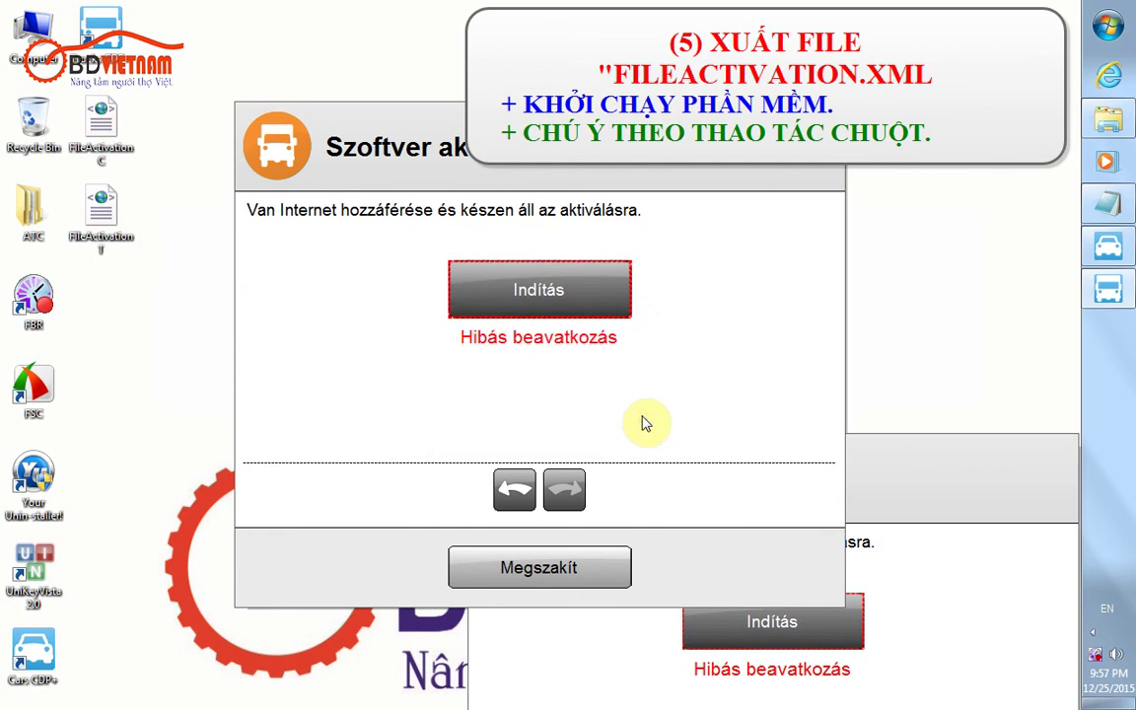
Clear the activation window aside and compress both FileActivation files on the desktop into a RAR archive named NHO ACTIVE.rar
{"action": "left_click_drag", "start_coordinate": [509, 124], "coordinate": [744, 34]}
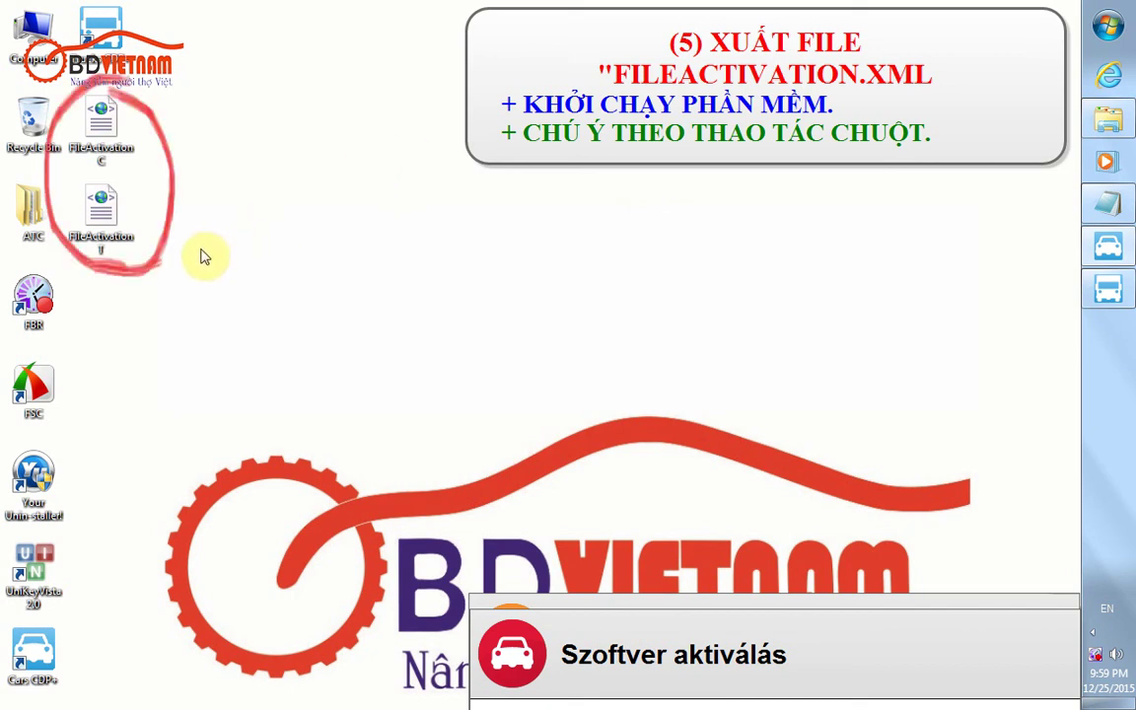
{"action": "left_click", "coordinate": [111, 118]}
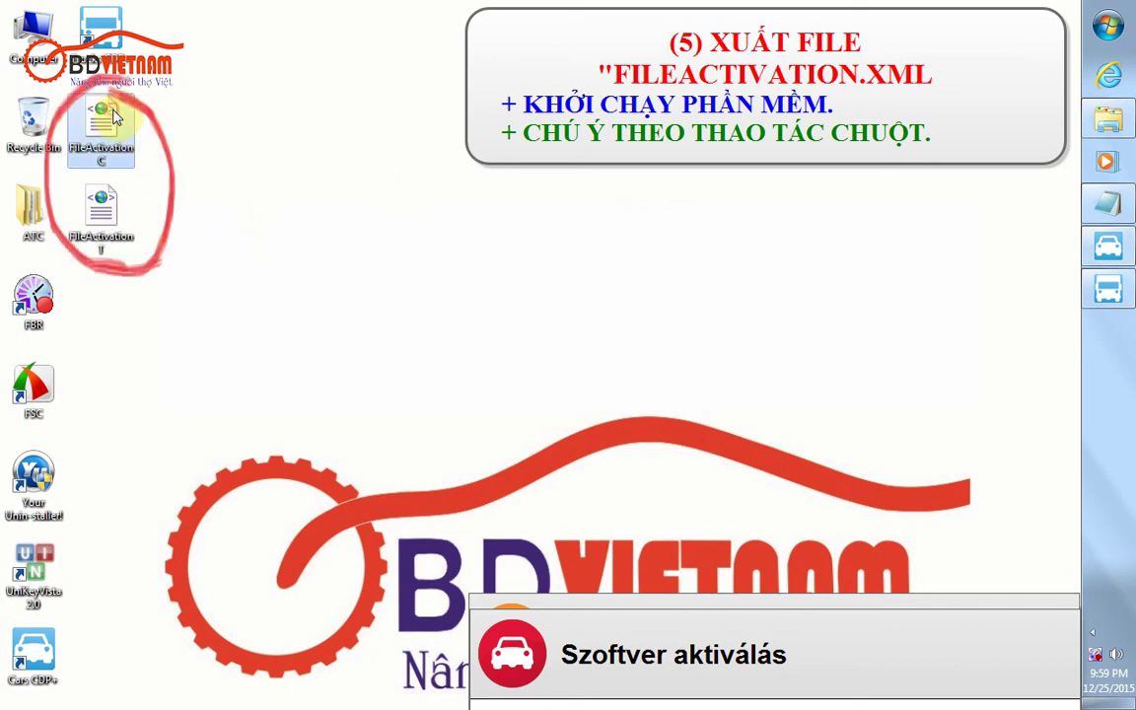
{"action": "left_click", "coordinate": [103, 207]}
{"action": "left_click", "coordinate": [213, 168]}
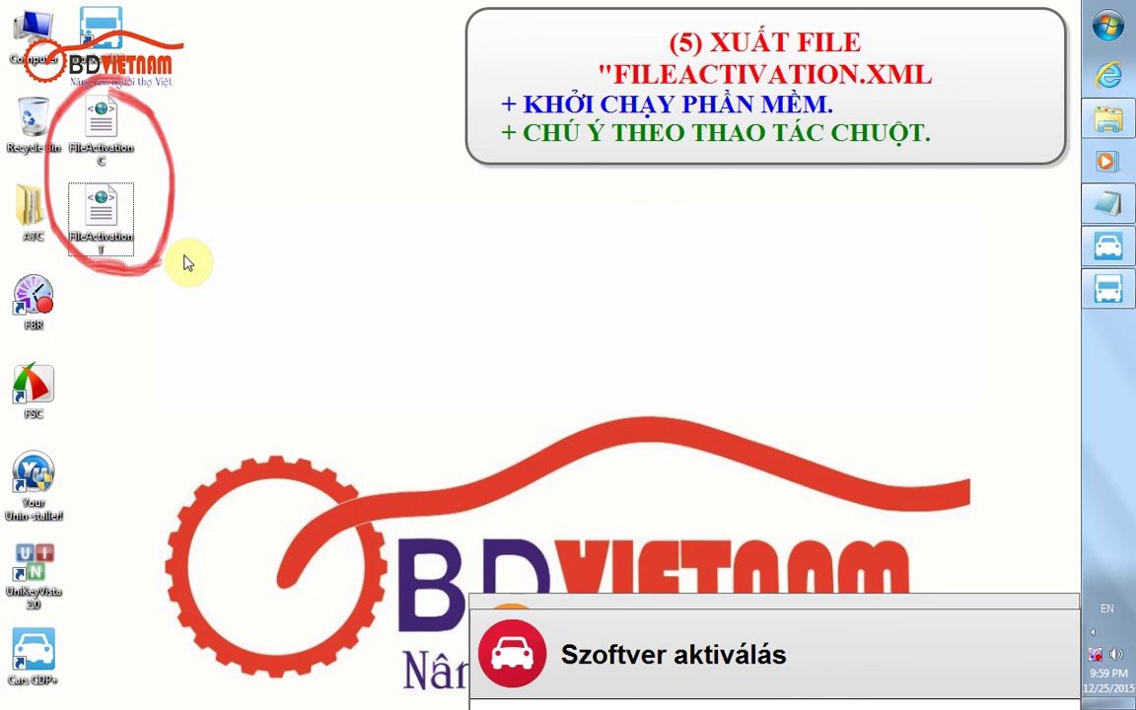
{"action": "left_click_drag", "start_coordinate": [185, 260], "coordinate": [84, 104]}
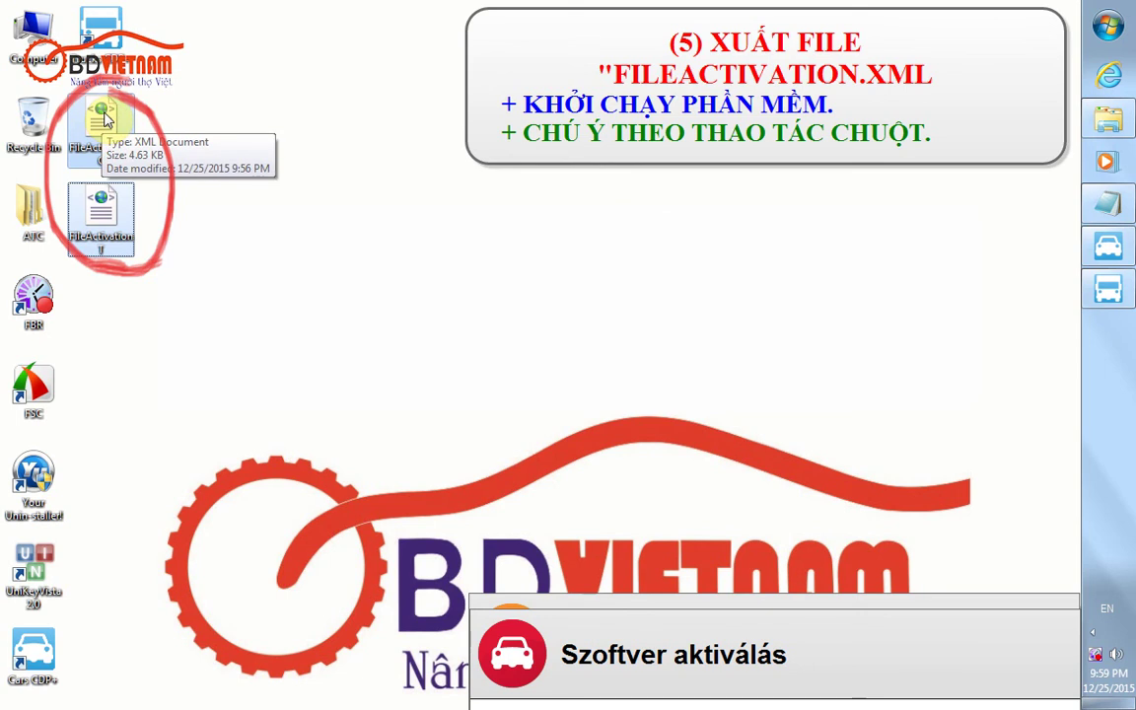
{"action": "right_click", "coordinate": [107, 118]}
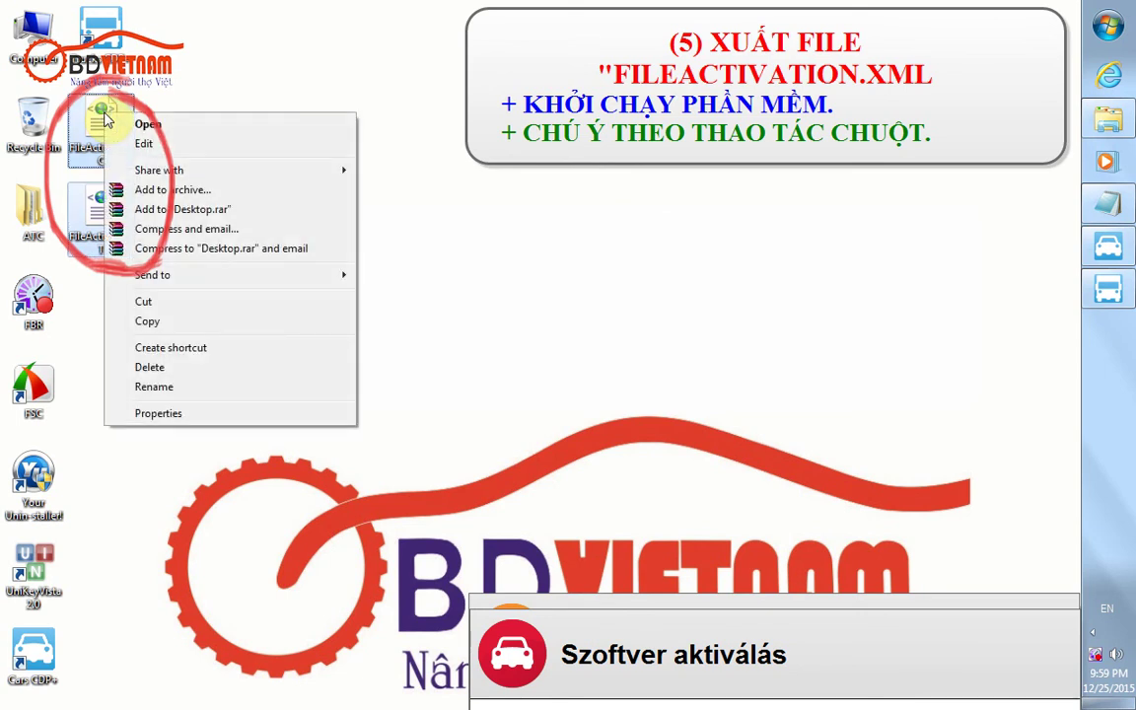
{"action": "left_click", "coordinate": [218, 191]}
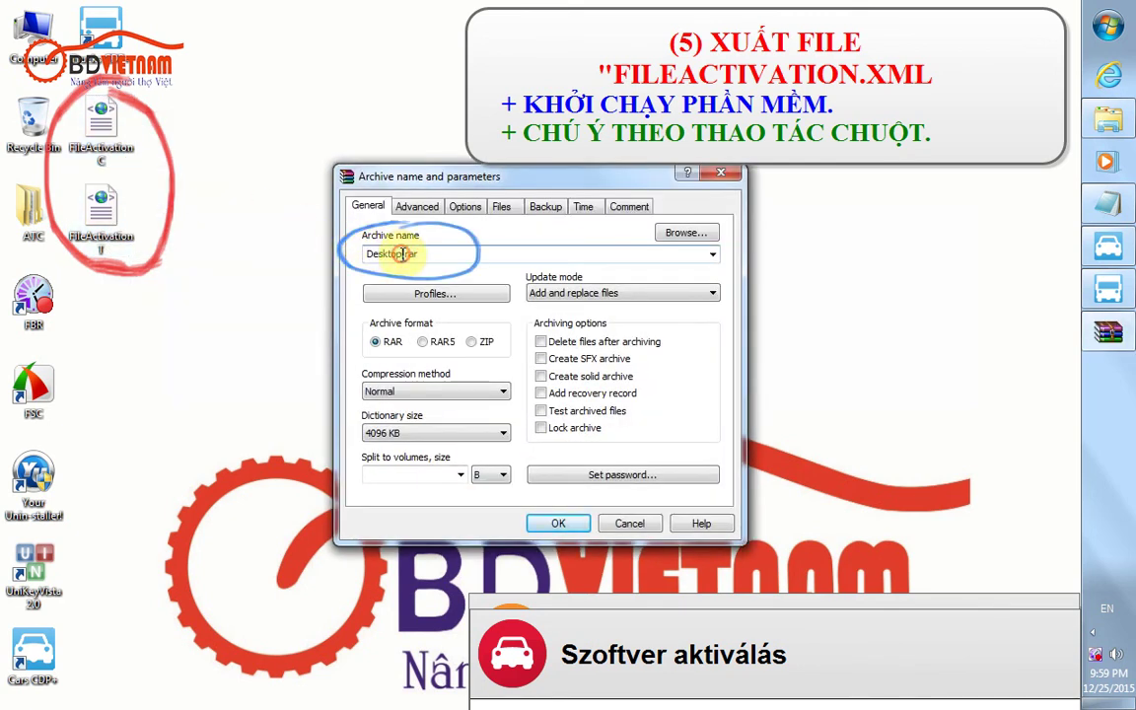
{"action": "left_click_drag", "start_coordinate": [402, 255], "coordinate": [364, 254]}
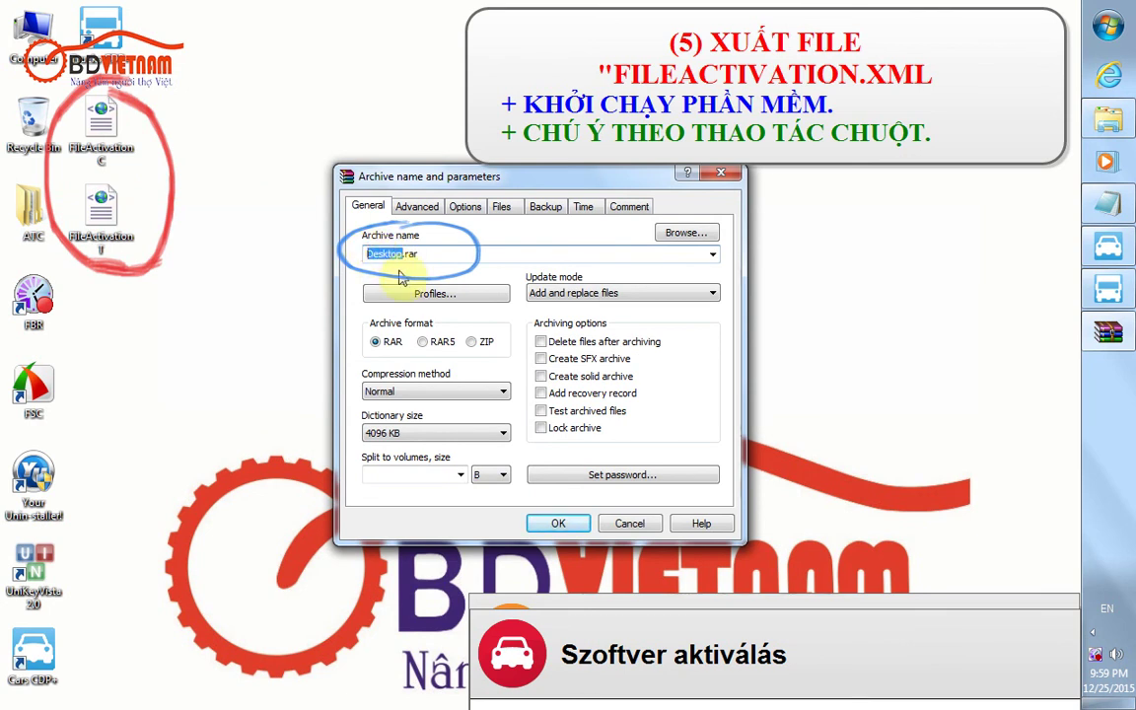
{"action": "type", "text": "NHO ACTIVE"}
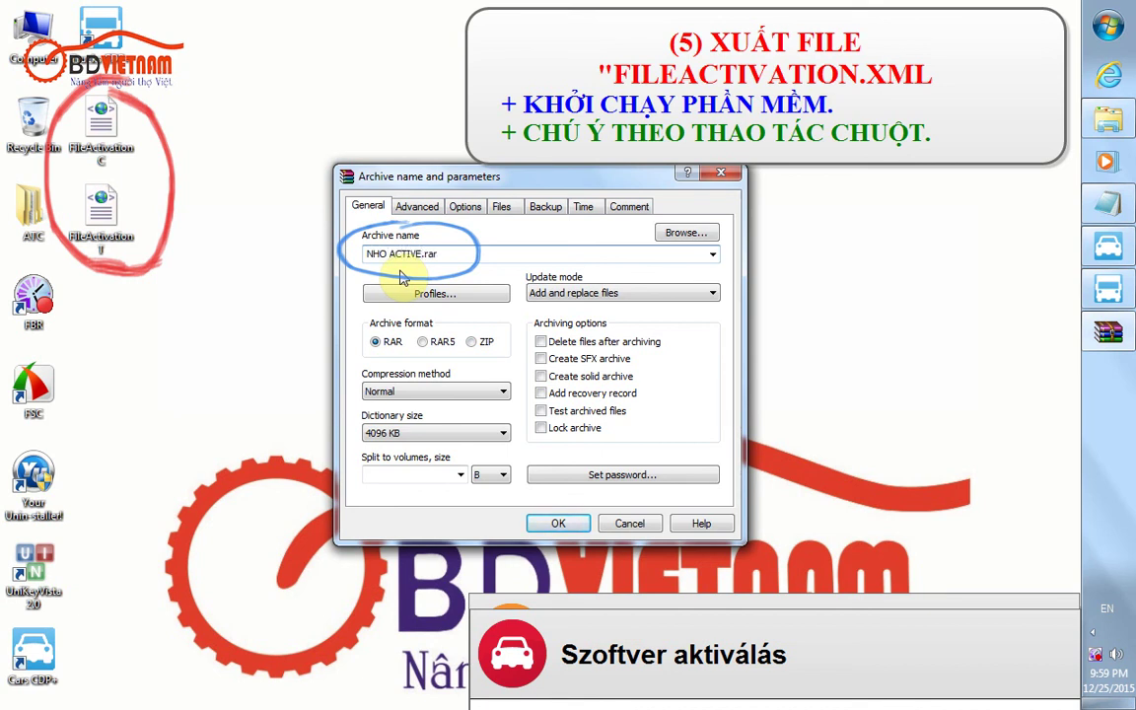
{"action": "left_click", "coordinate": [559, 525]}
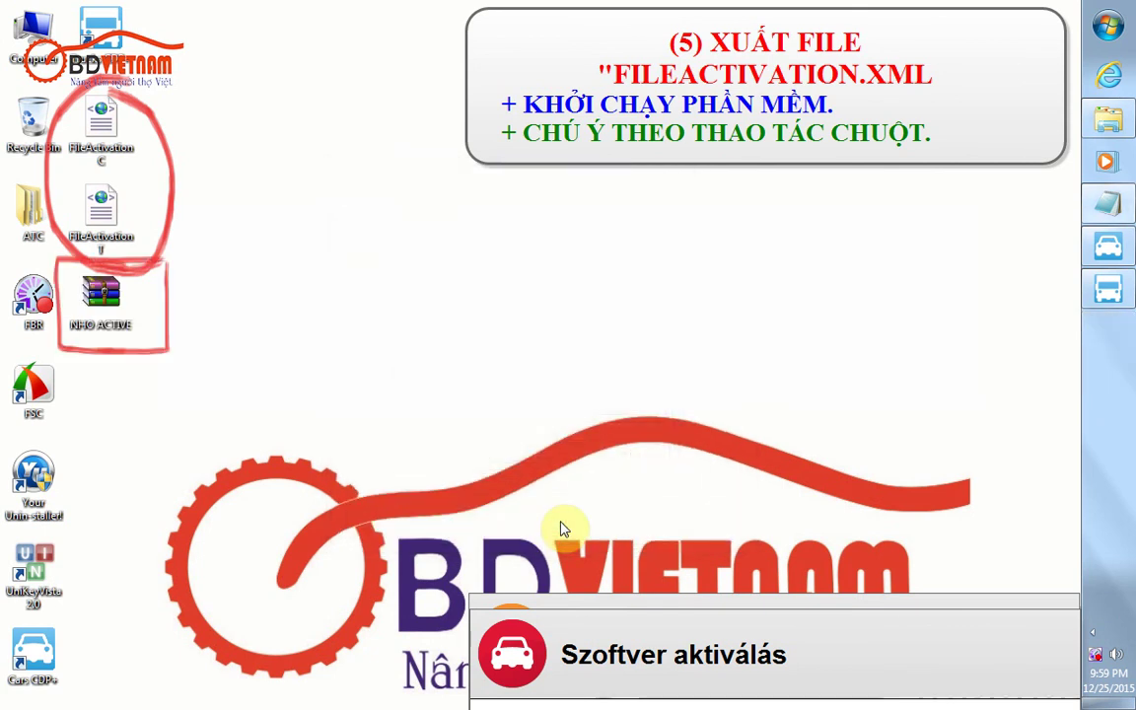
Open the NHO ACTIVE archive, check the full names of the files inside it, and close it
{"action": "double_click", "coordinate": [112, 296]}
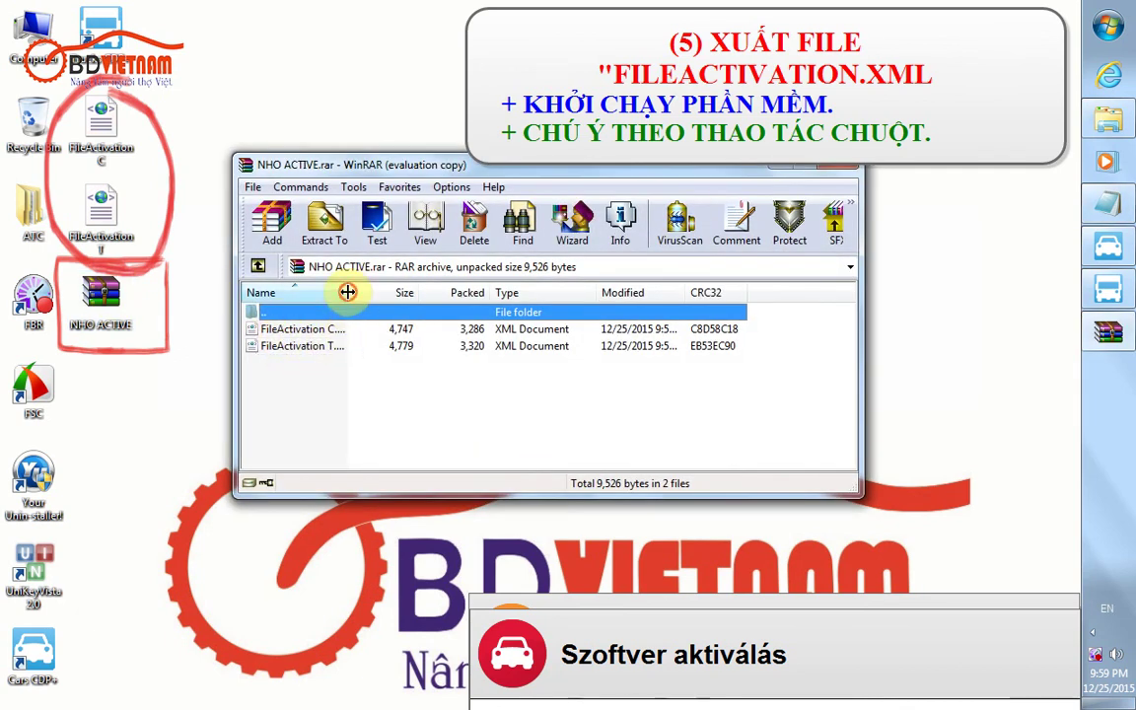
{"action": "left_click_drag", "start_coordinate": [349, 292], "coordinate": [392, 295]}
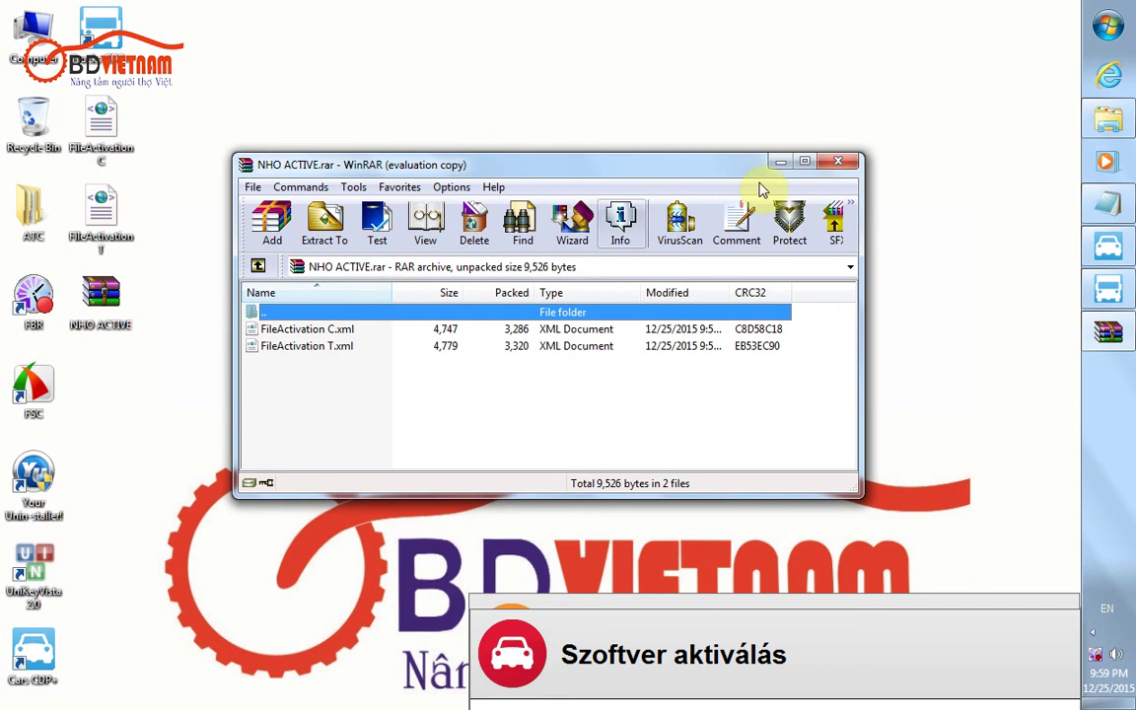
{"action": "left_click", "coordinate": [836, 162]}
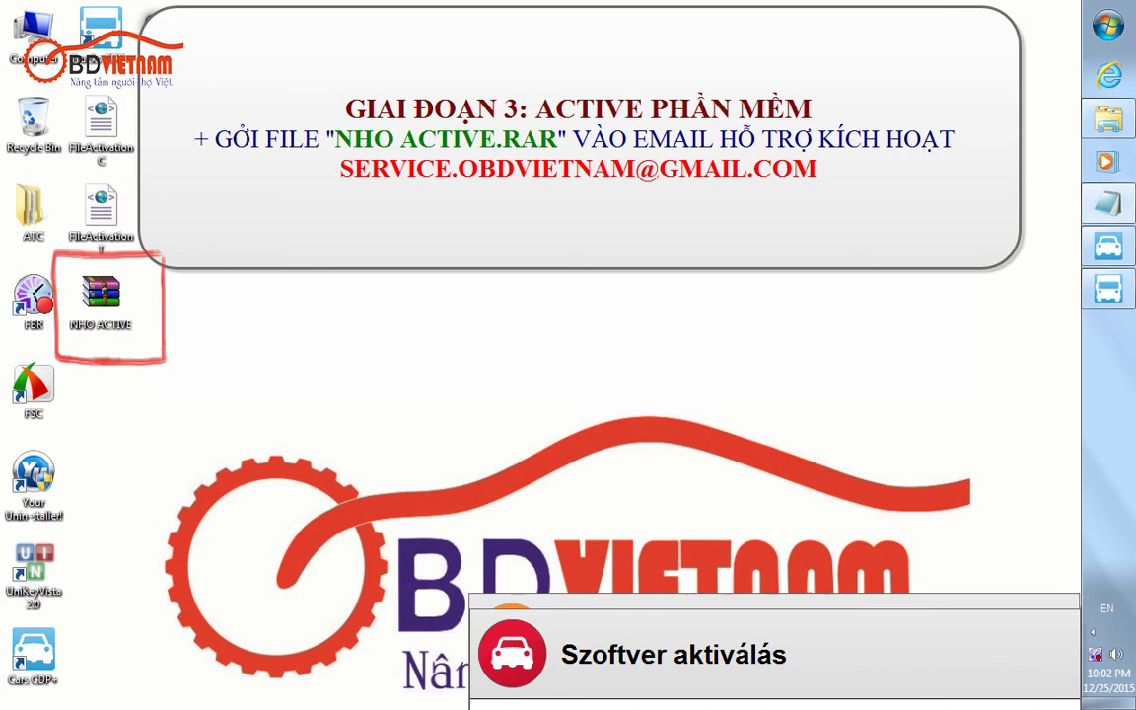
Select the NHO ACTIVE archive on the desktop
{"action": "left_click", "coordinate": [114, 286]}
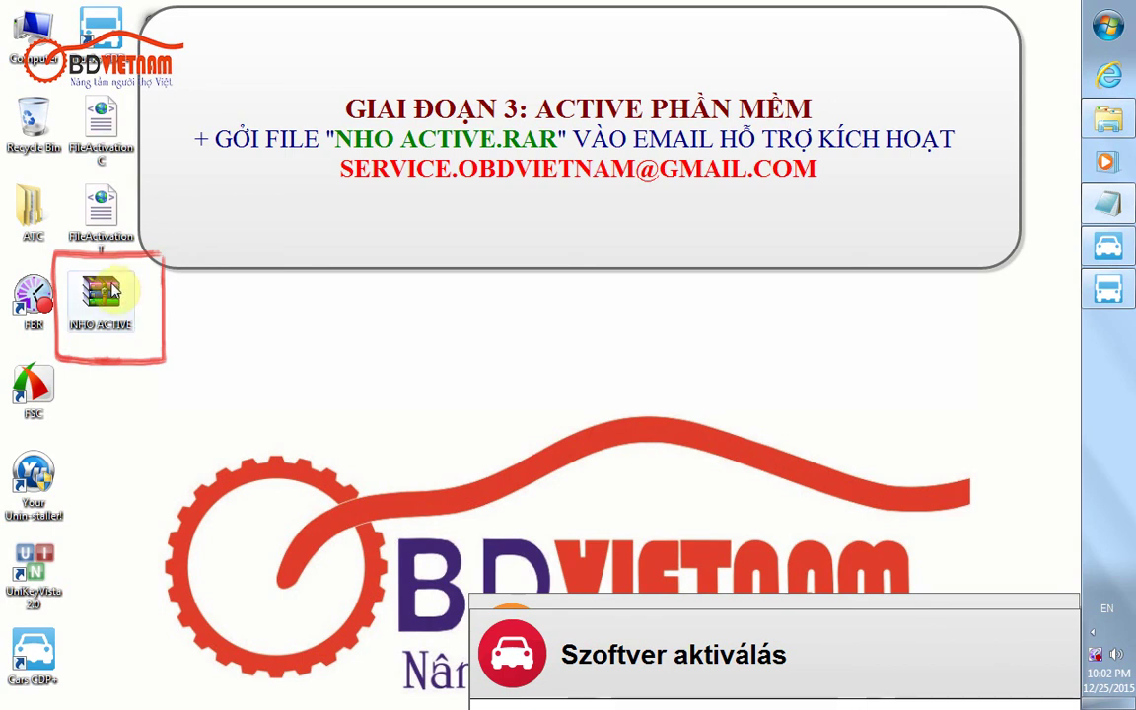